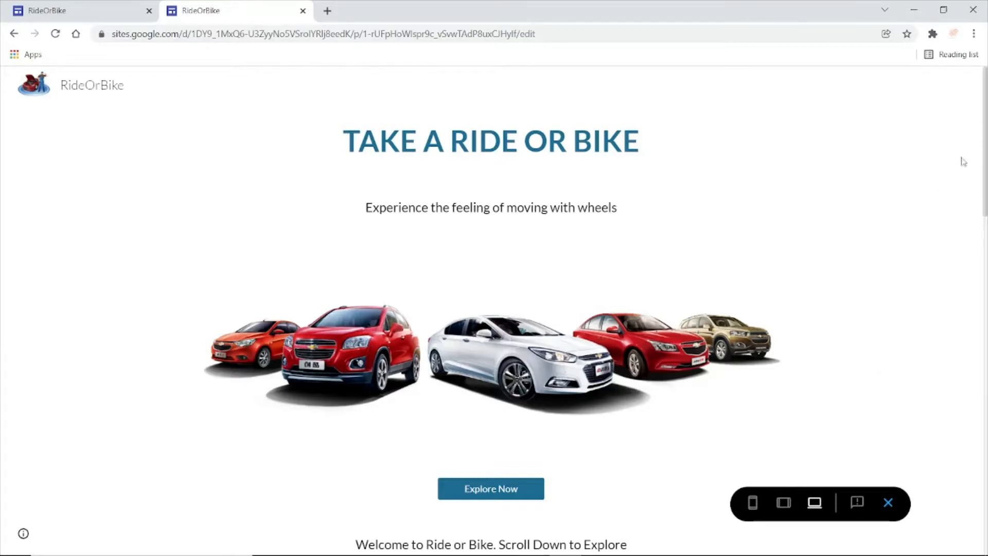
- Review the finished RideOrBike page in desktop preview down to the footer, testing the first FAQ item
scroll(985, 155, "down", 7)
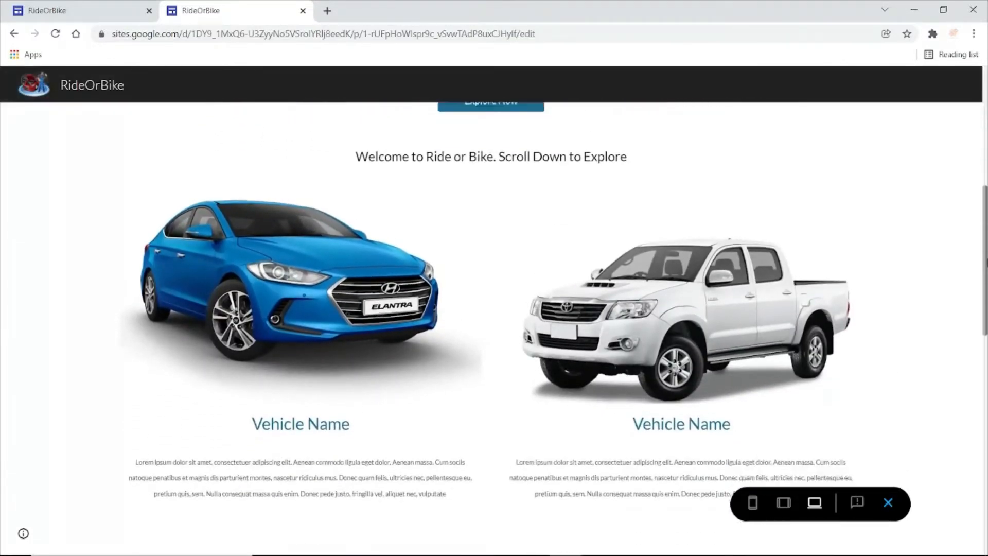
scroll(900, 394, "down", 14)
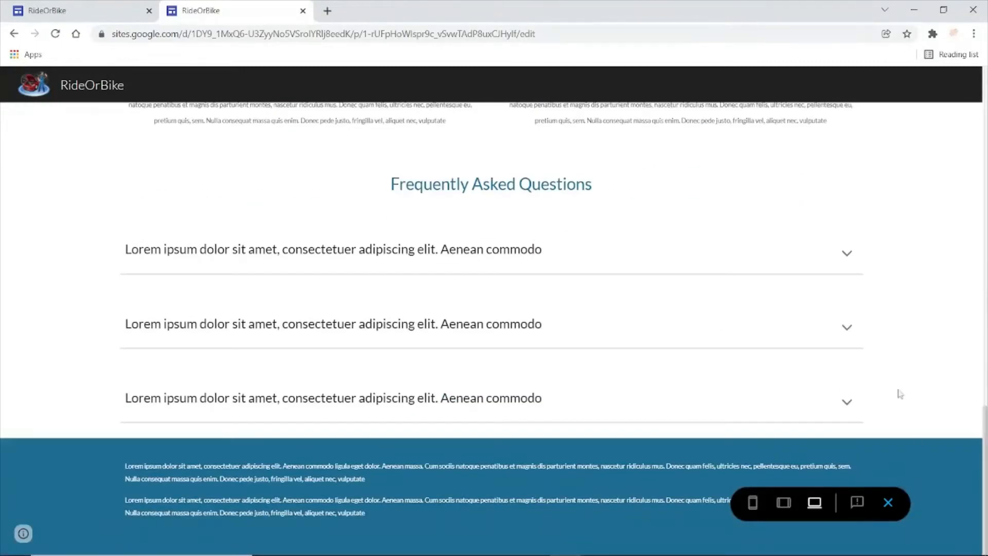
left_click(848, 253)
left_click(847, 253)
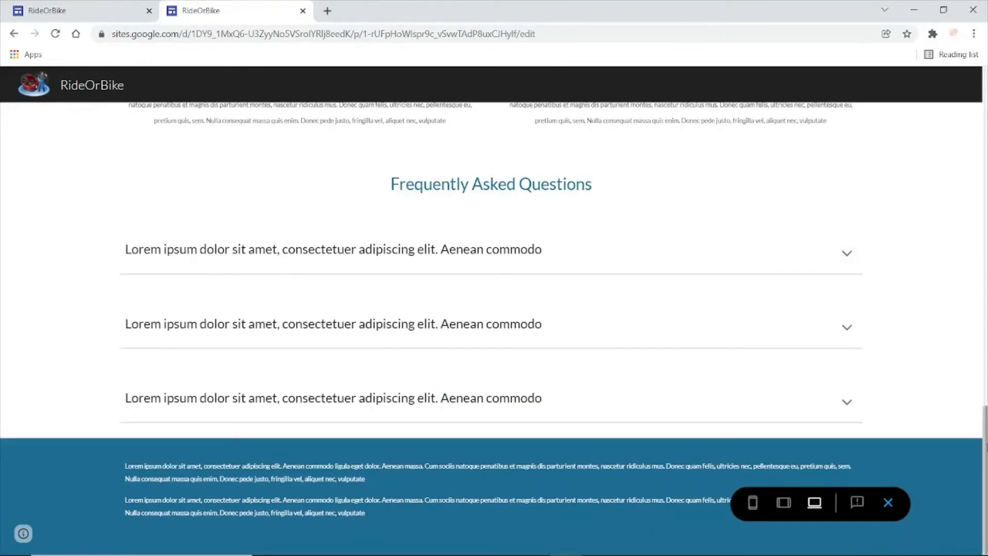
scroll(823, 360, "up", 20)
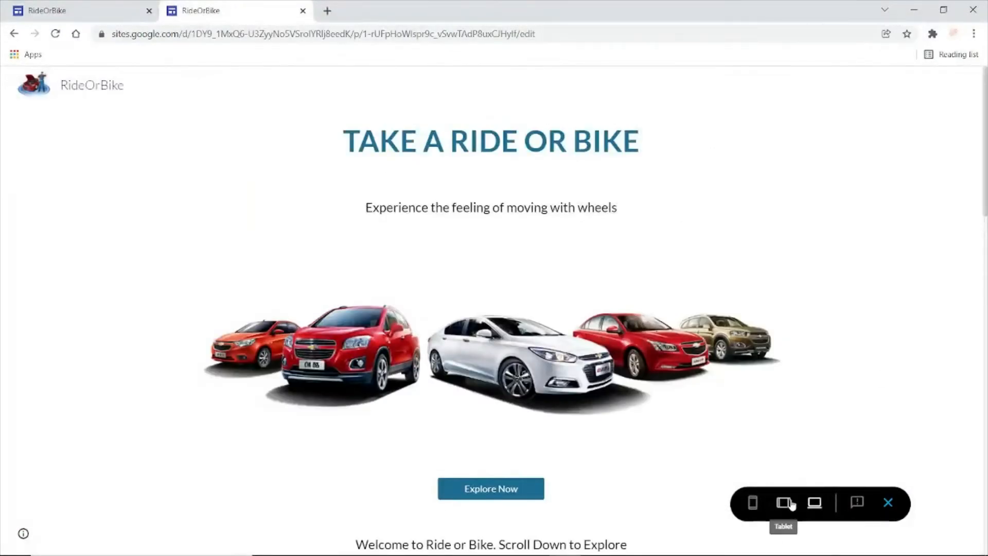
- Check how the RideOrBike page looks in the tablet and phone previews
left_click(784, 502)
scroll(740, 201, "down", 1)
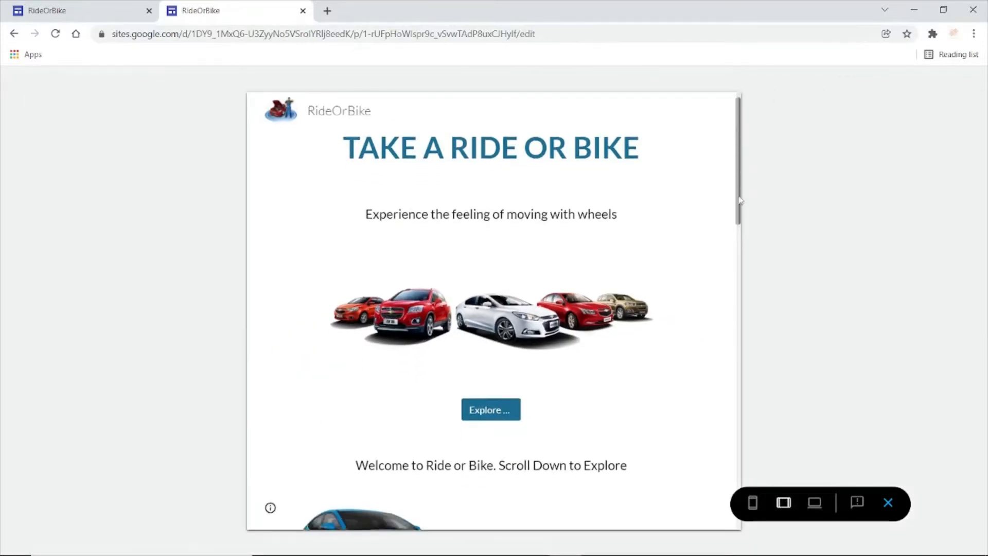
left_click_drag(740, 201, 742, 432)
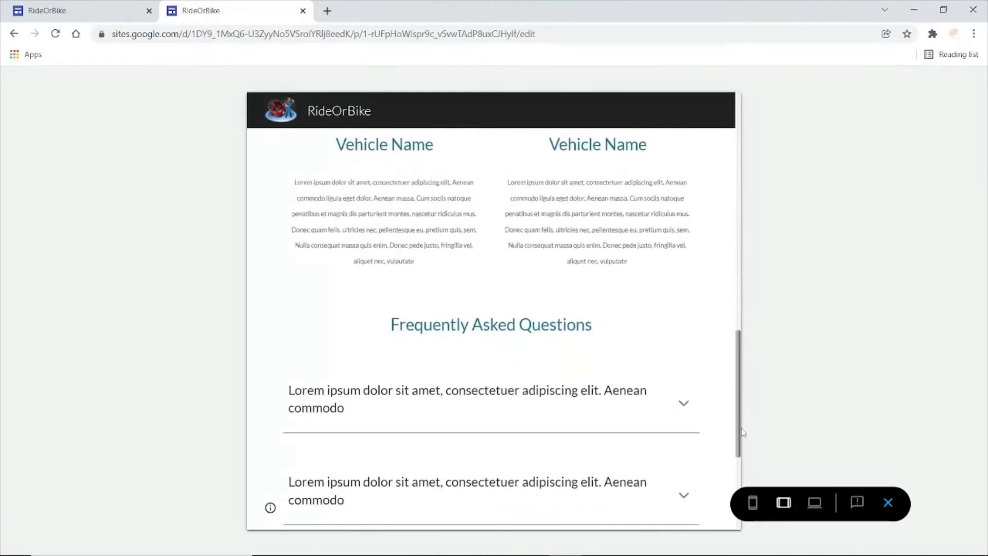
scroll(743, 433, "up", 10)
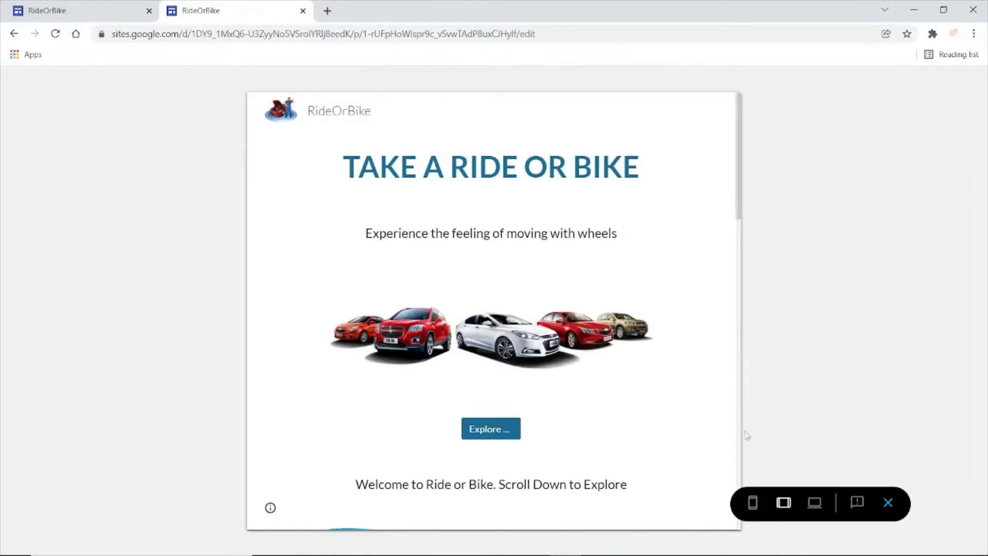
left_click(753, 503)
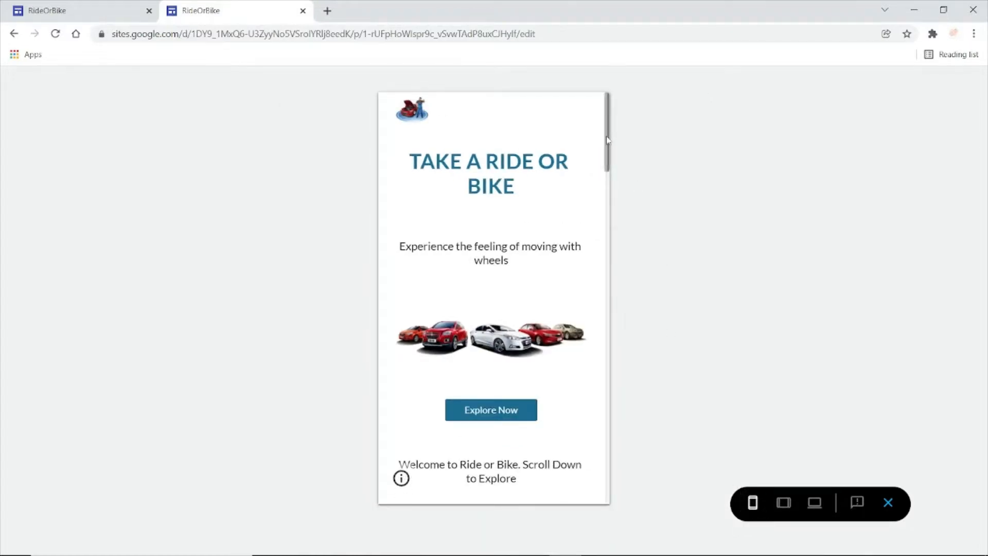
left_click_drag(608, 140, 612, 103)
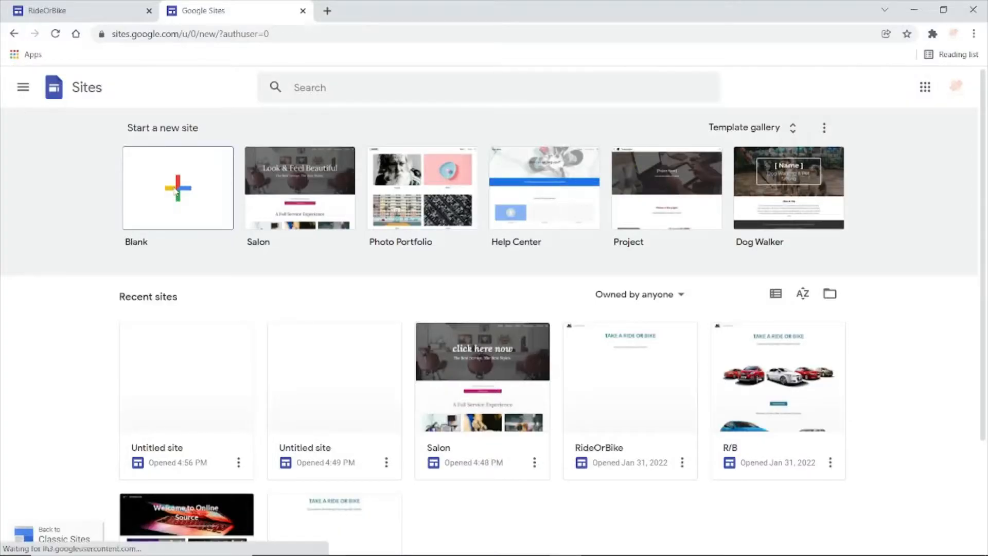
- Remove the default page title and header banner from the untitled site
left_click(500, 317)
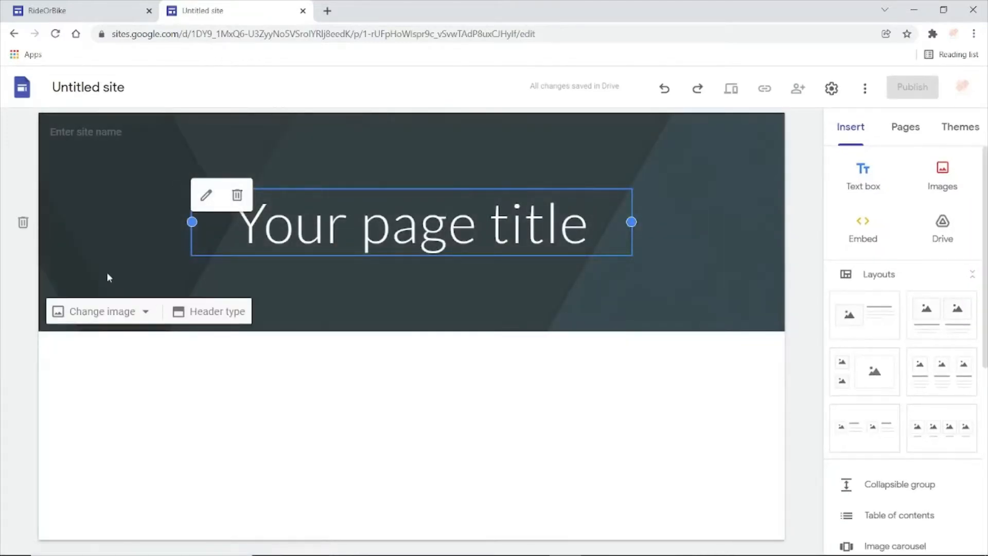
left_click(106, 272)
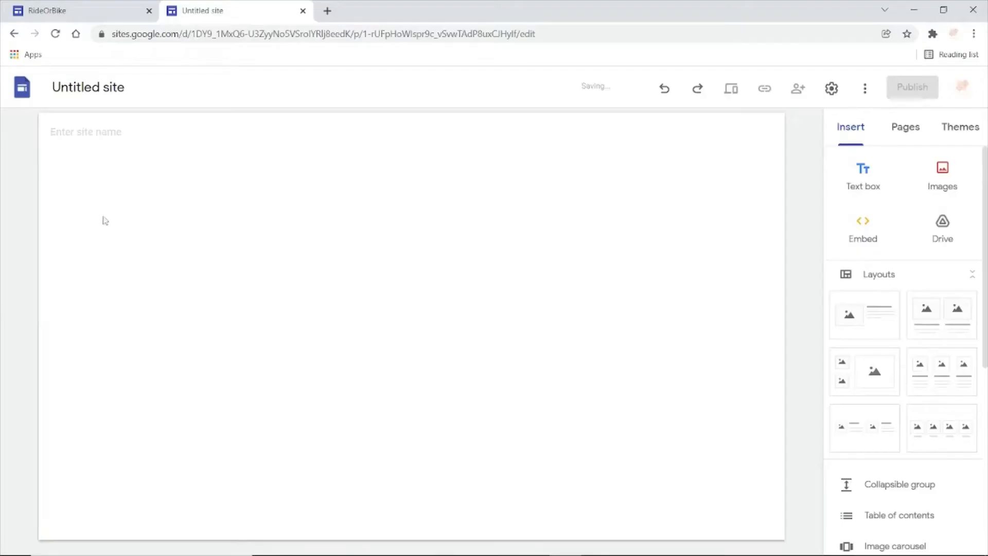
- Upload the image file "logo" from the New Video folder as the site logo
left_click(101, 166)
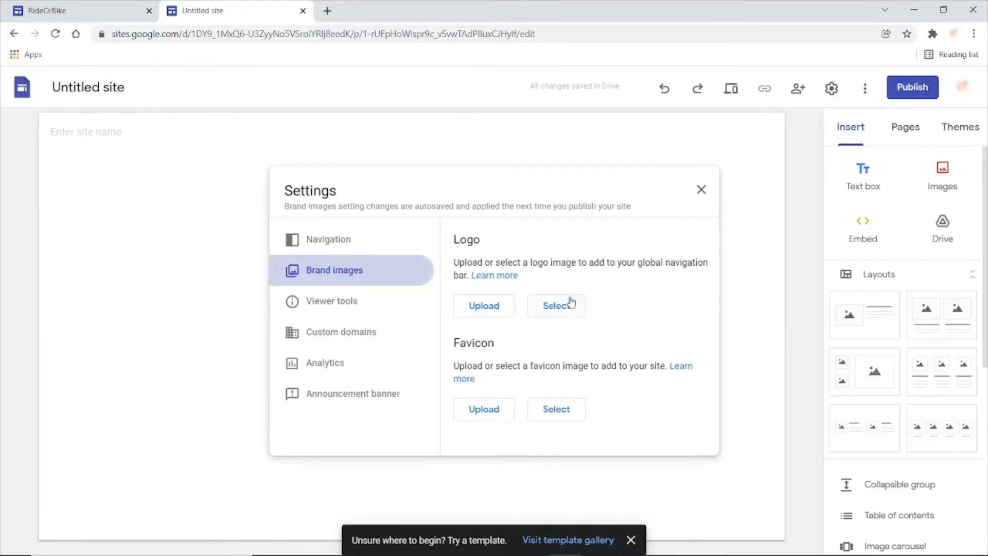
left_click(486, 306)
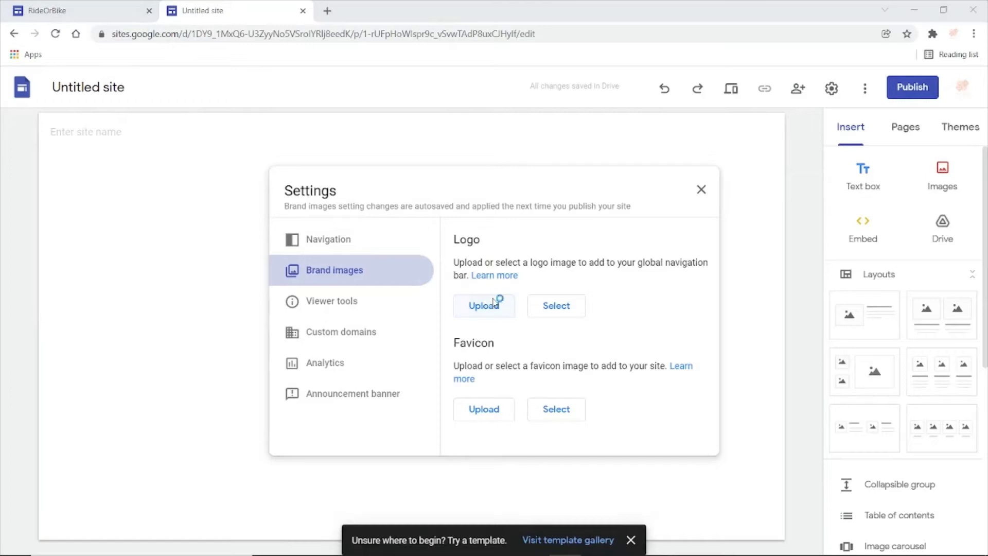
left_click(180, 185)
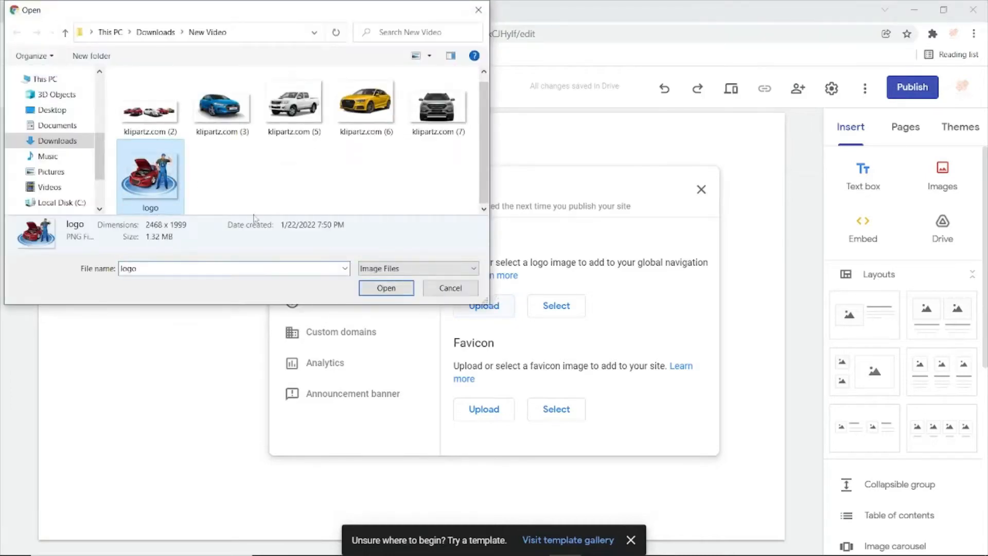
left_click(385, 290)
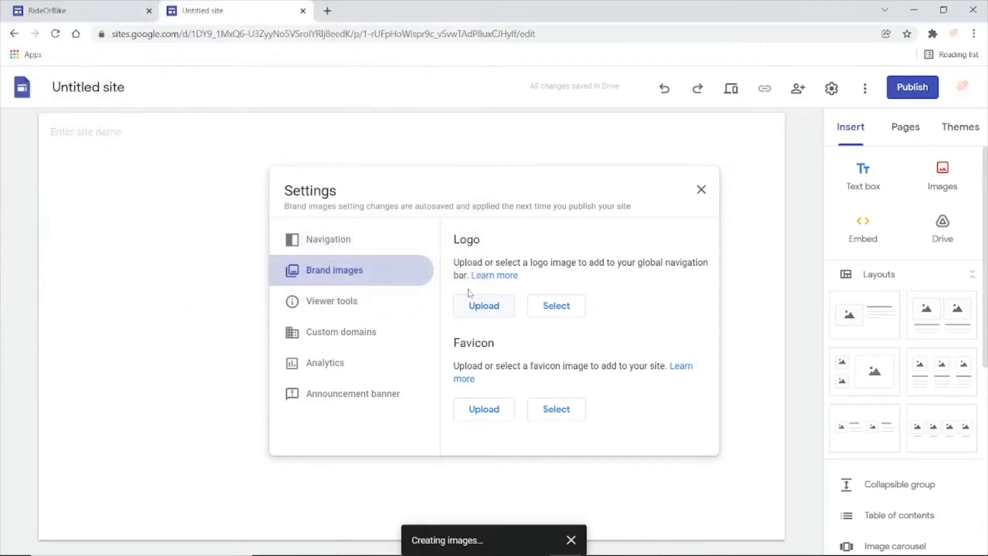
left_click(701, 189)
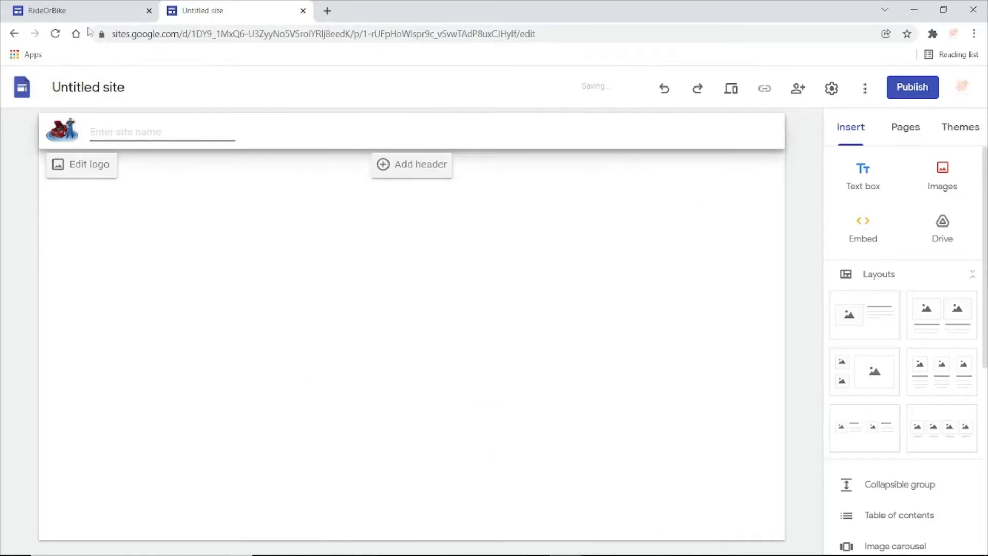
- Set the site name to "RideOrBike", using the published reference site as a guide
left_click(80, 15)
left_click_drag(985, 263, 985, 111)
left_click(219, 16)
type("RideOrBike")
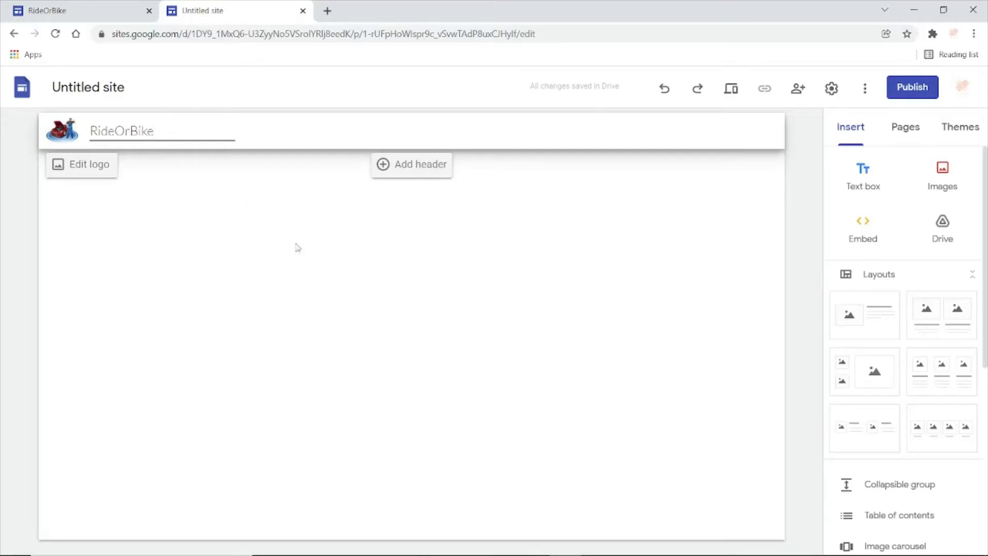
left_click(315, 258)
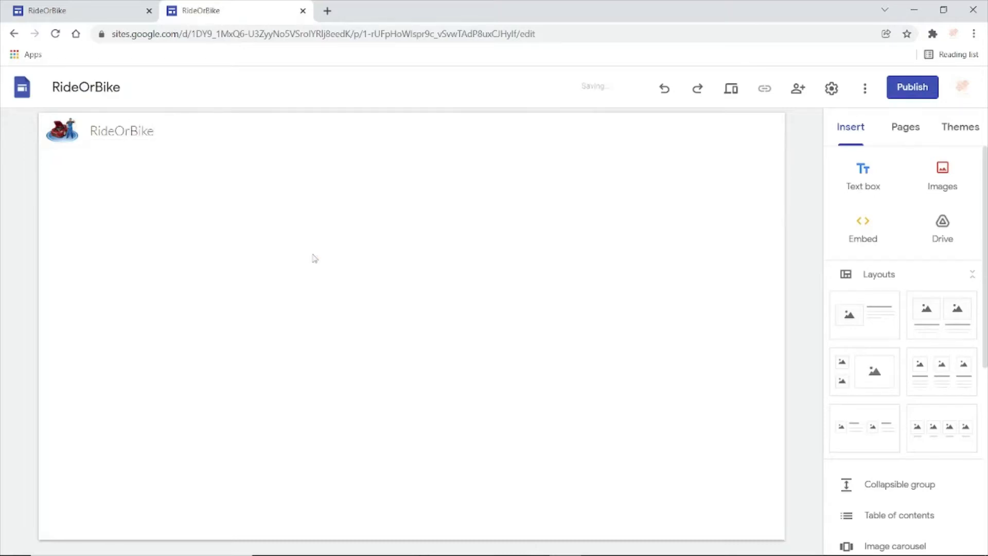
- Insert a text box at the top of the page and format it as bold, centered Title text
left_click(875, 188)
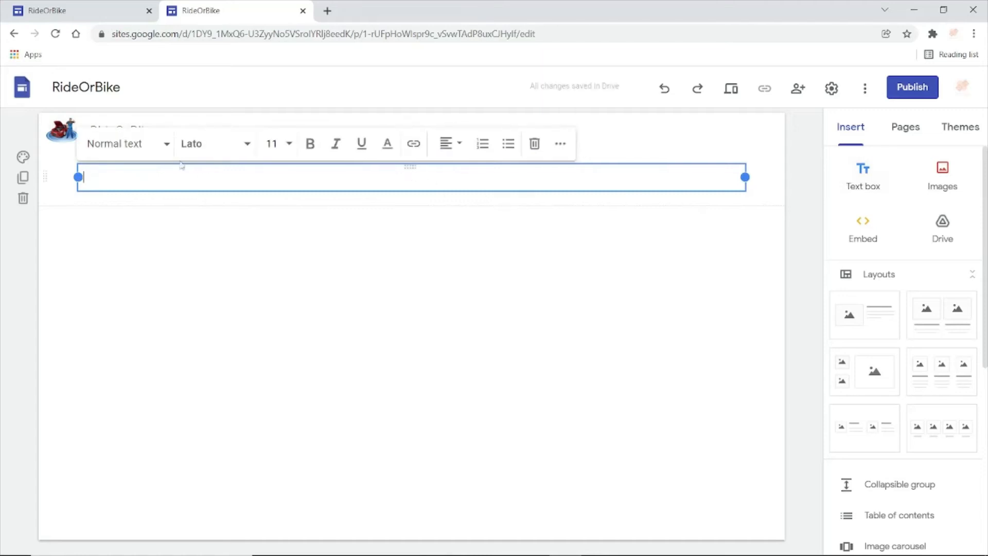
left_click(162, 144)
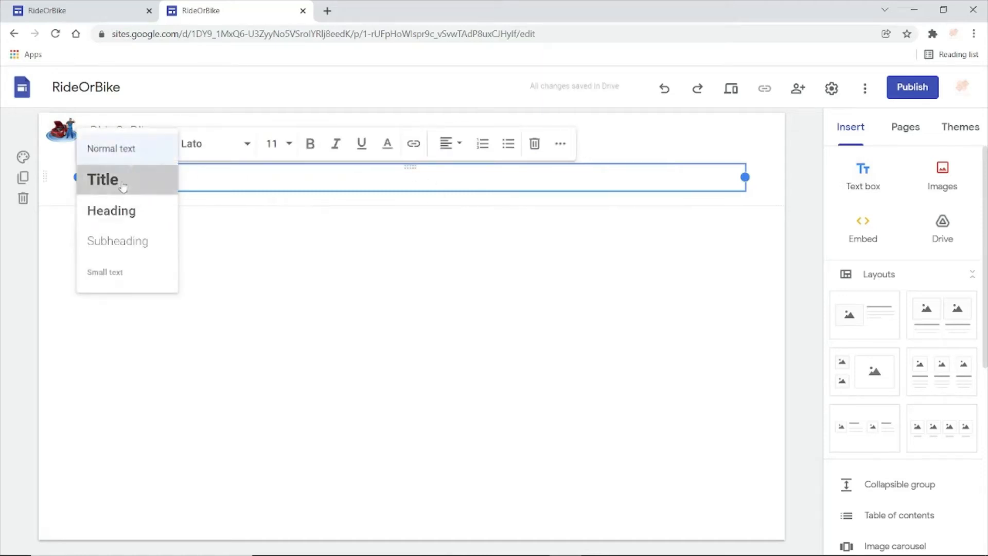
left_click(123, 188)
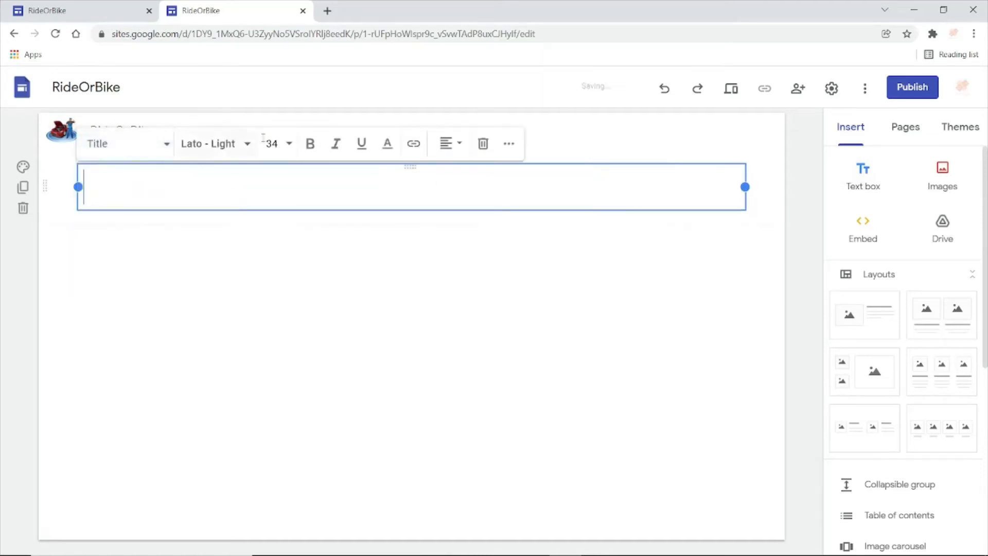
left_click(310, 146)
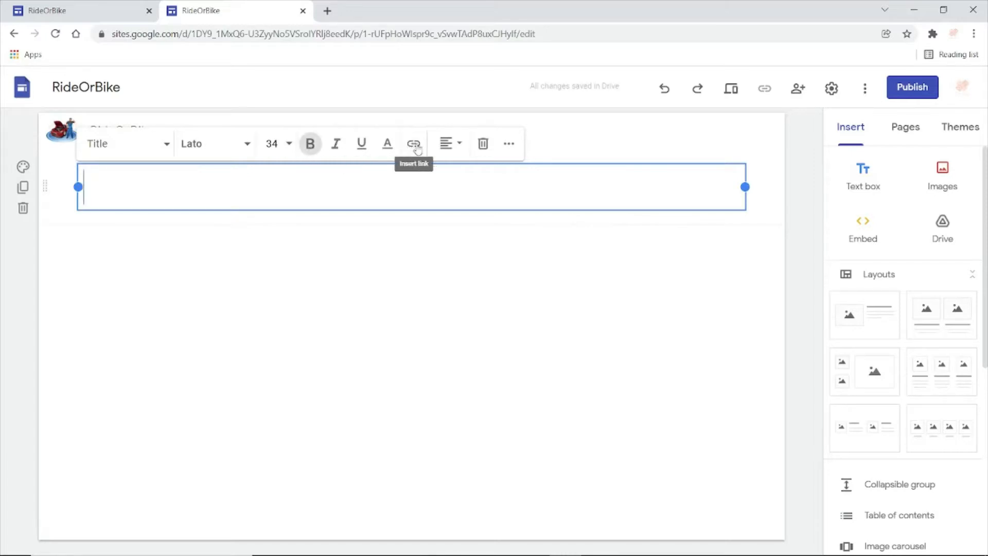
left_click(451, 145)
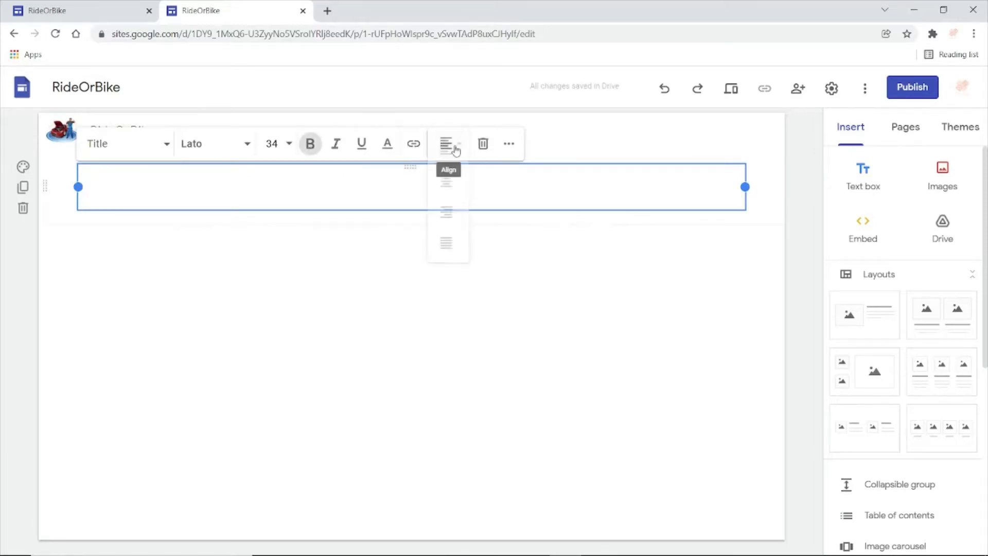
left_click(453, 188)
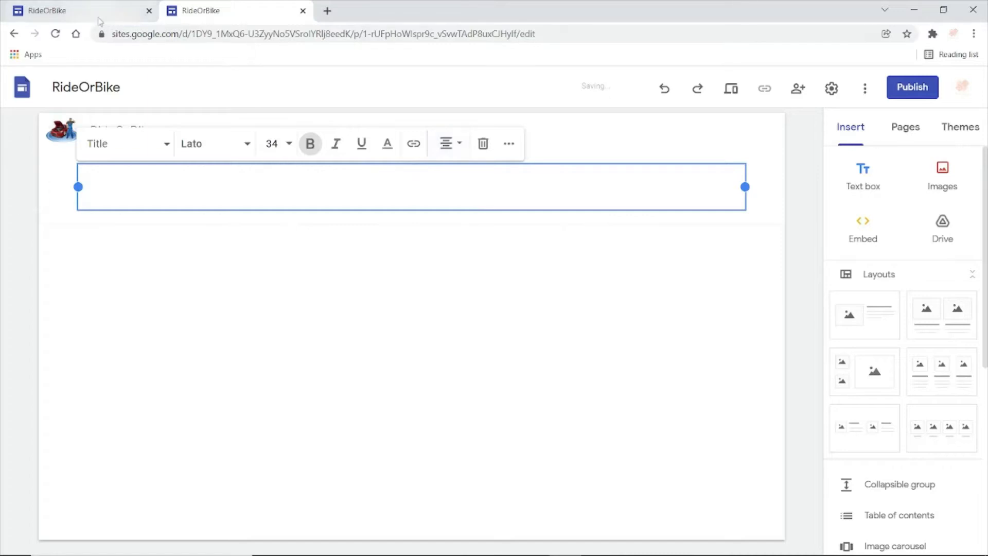
- Check the reference site and enter the heading "TAKE A RIDE OR BIKE" in the title text box
left_click(99, 21)
left_click(169, 18)
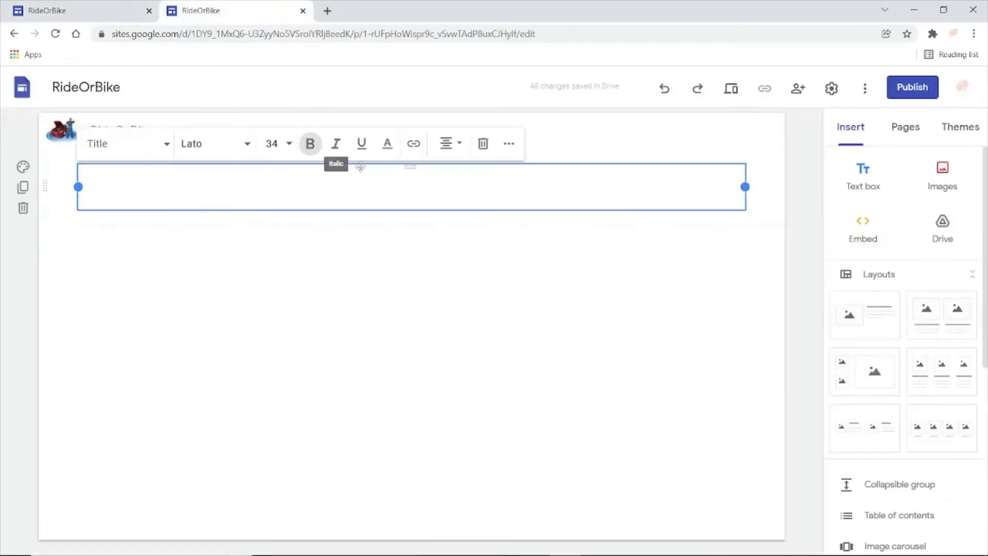
type("TAK")
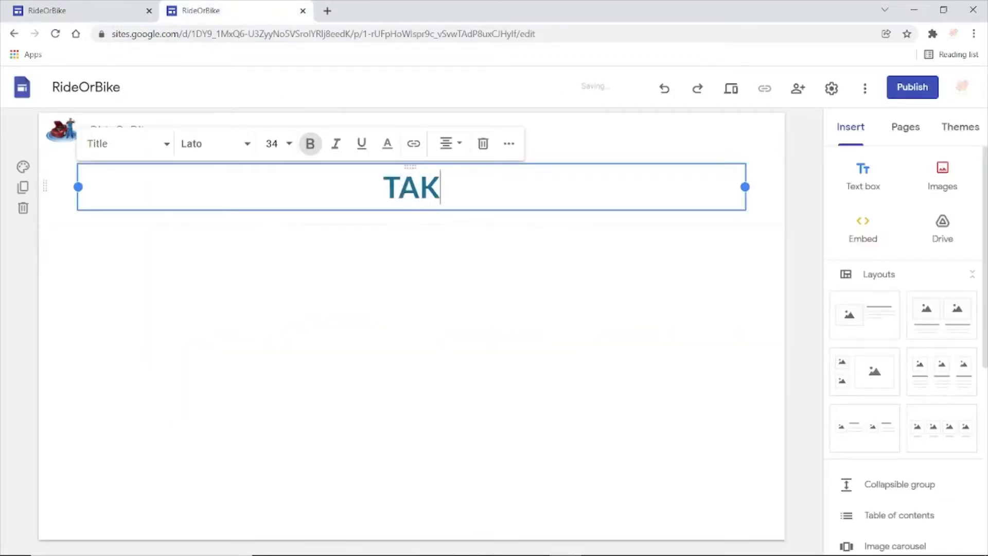
type("E A RIDE OR BIKE")
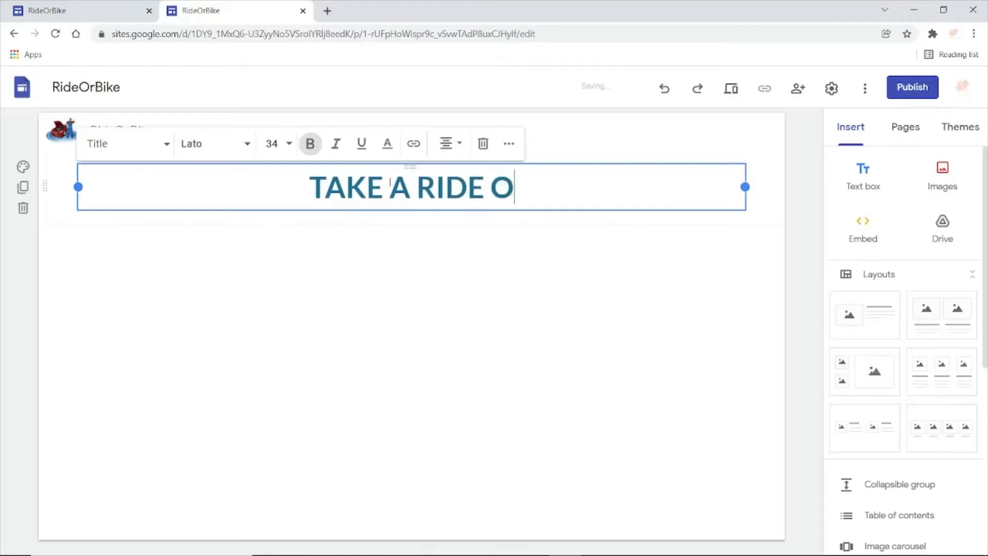
left_click(471, 316)
- Insert a second text box below the title with centered alignment and the Subheading style
left_click(868, 177)
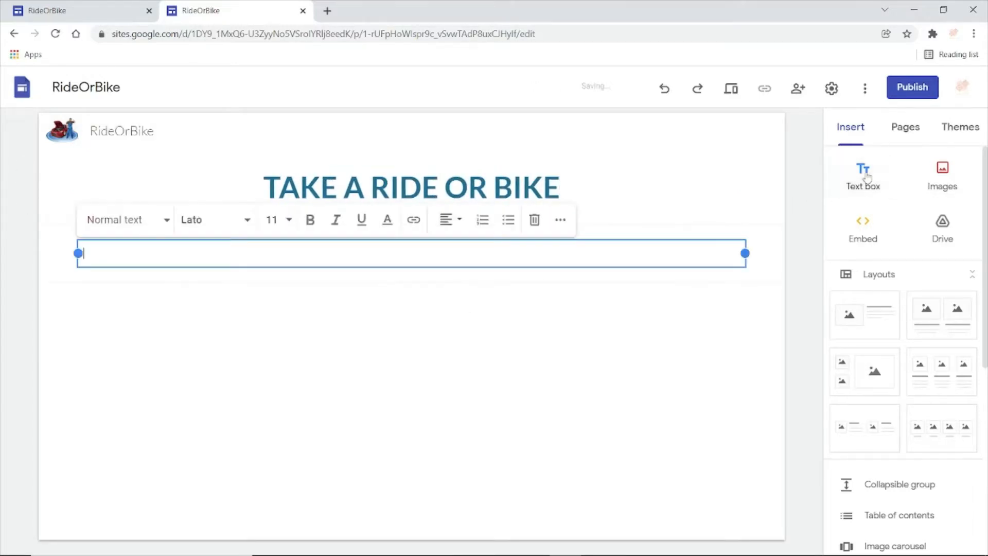
left_click(461, 222)
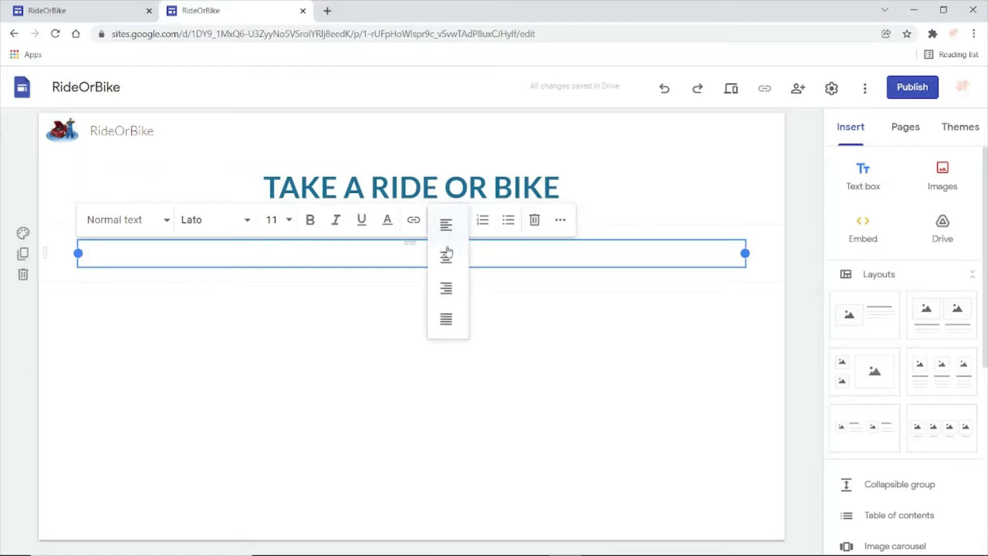
left_click(448, 257)
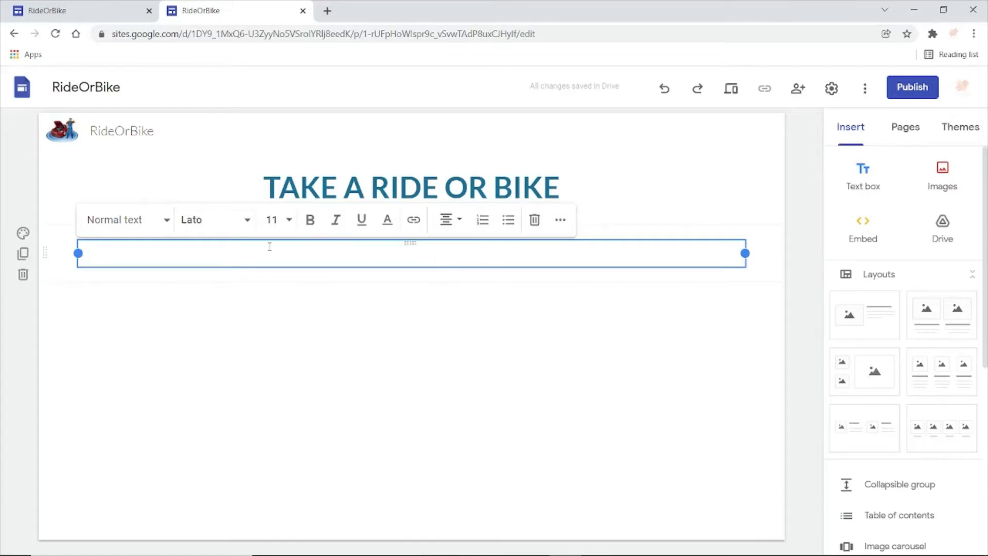
left_click(167, 221)
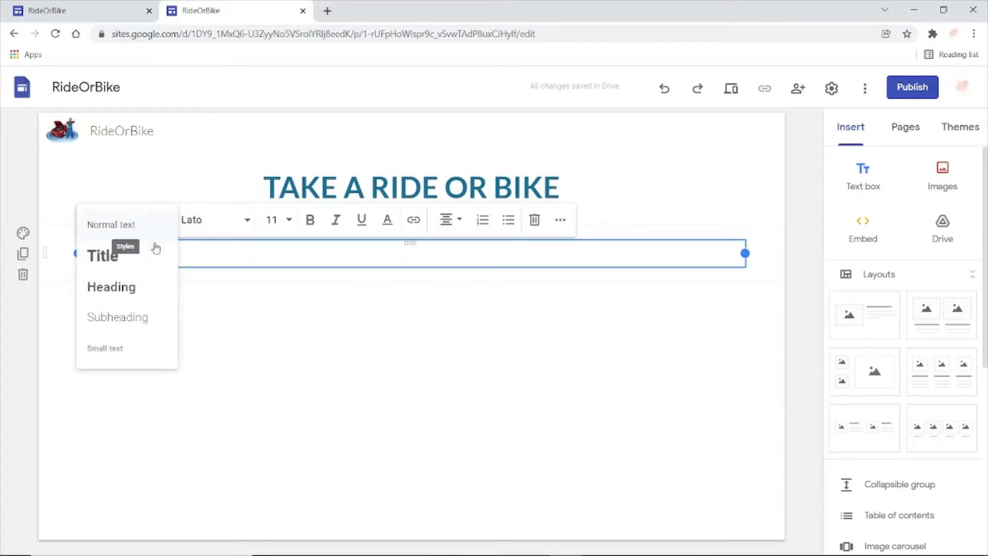
left_click(135, 330)
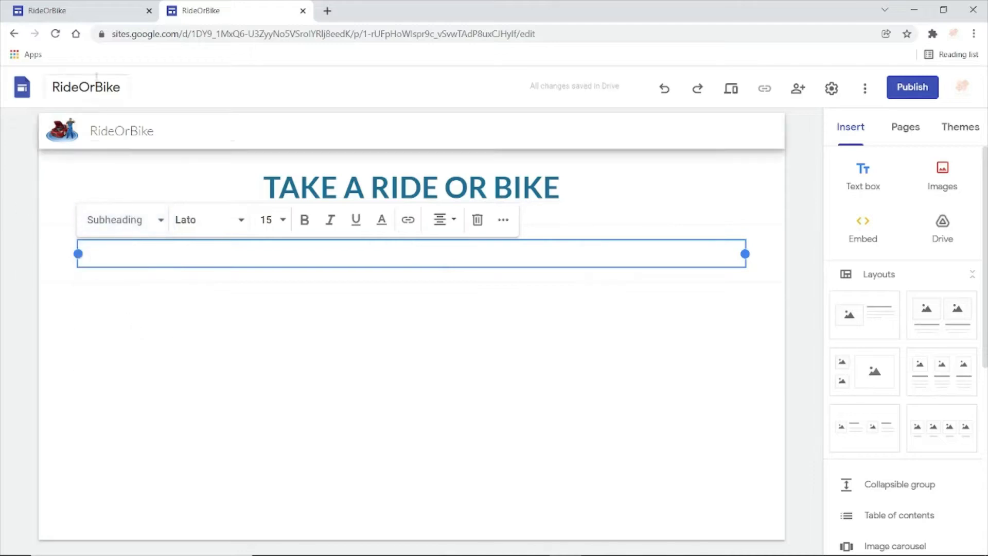
- Check the tagline on the reference site and enter "Experience the feeling of moving with wheels" in the subheading text box
left_click(88, 21)
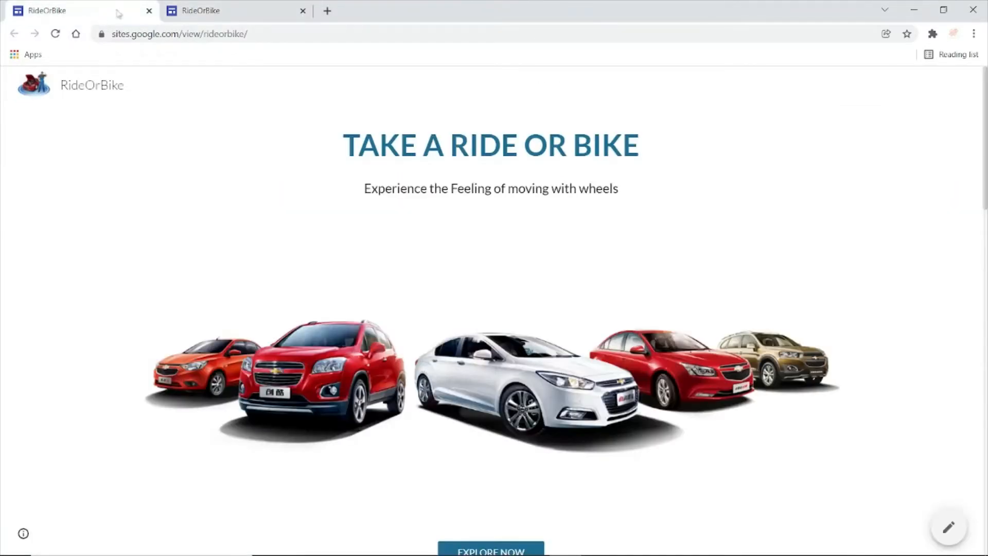
left_click(234, 11)
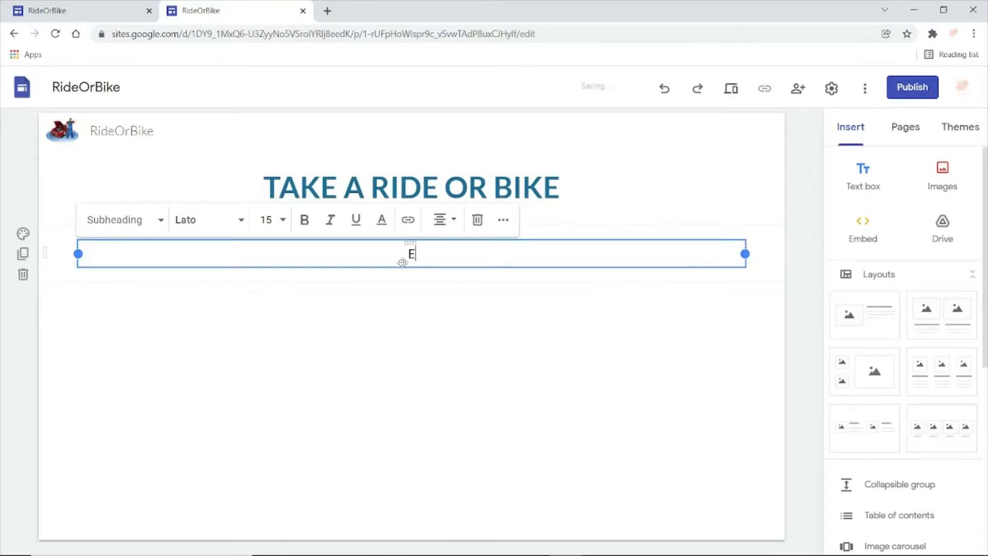
key("BackSpace")
key("BackSpace")
type("erience t")
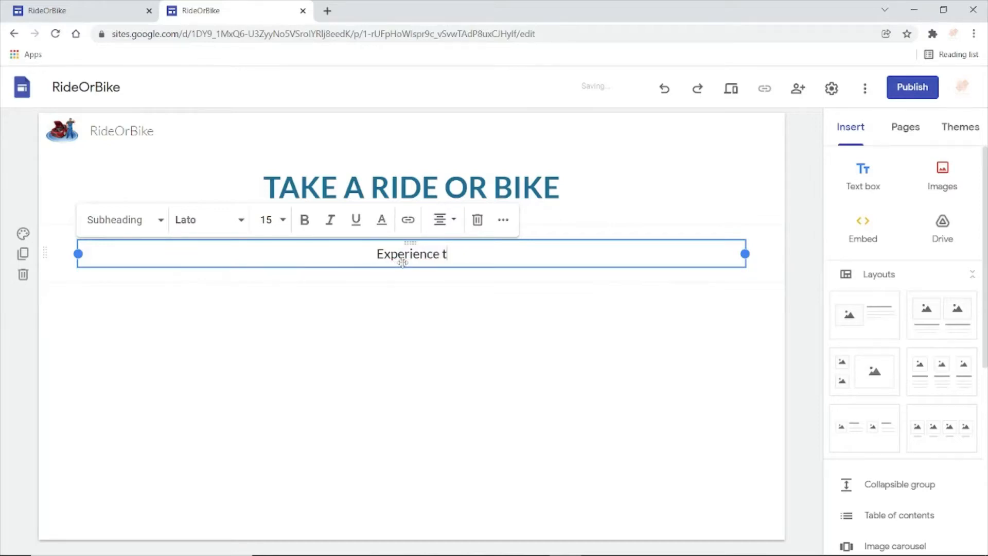
type("he feeling ")
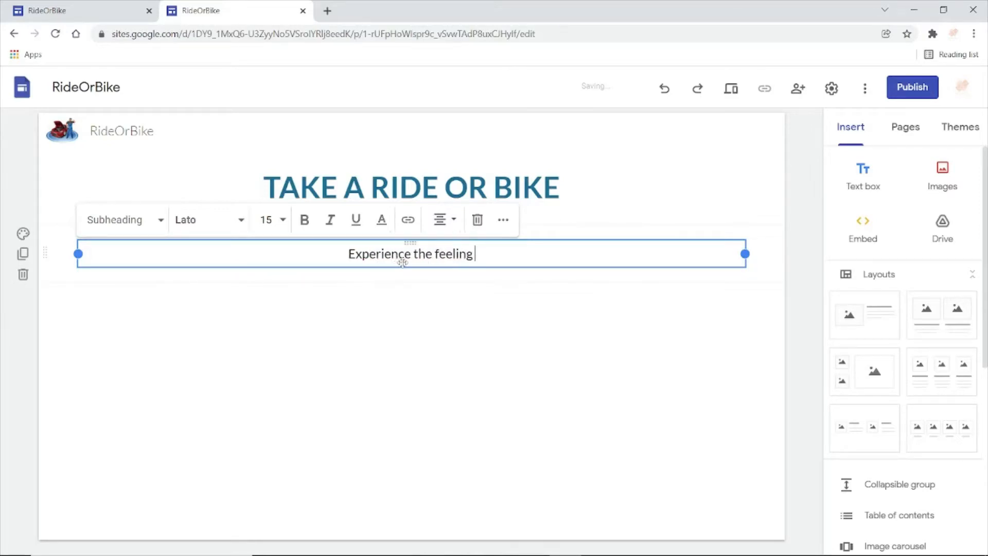
type("of moving")
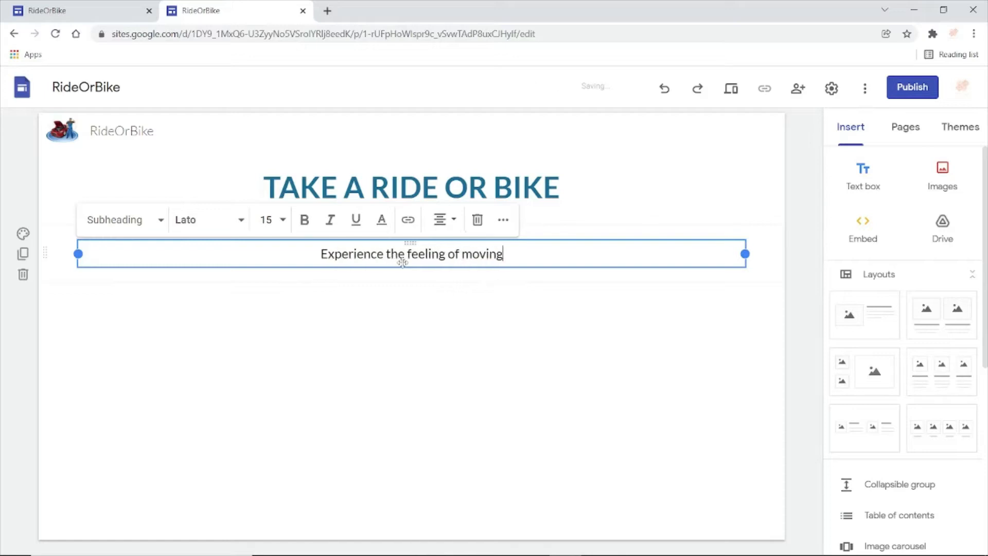
type(" with whe")
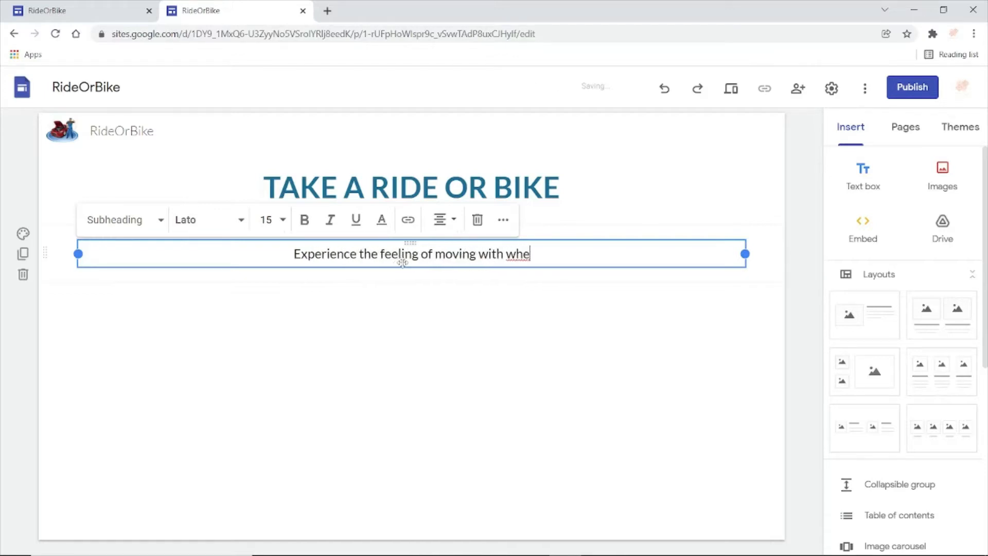
type("els")
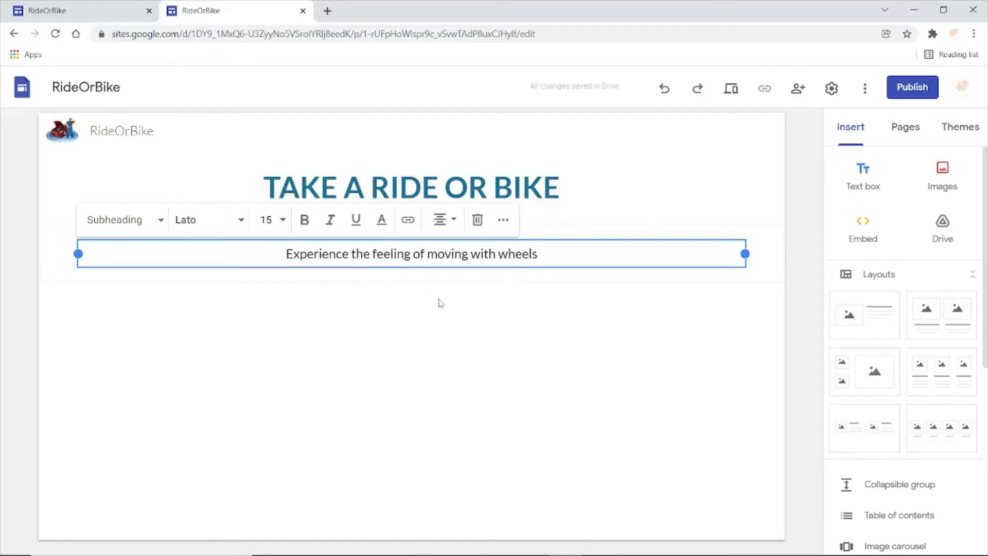
left_click(440, 303)
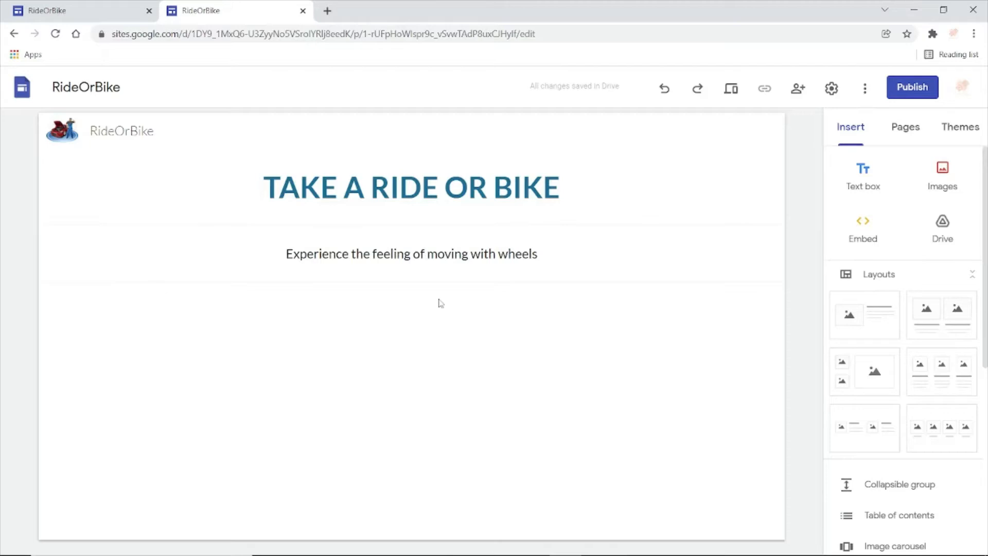
- Add the single image-and-text layout below the tagline and delete its text block, keeping only the image placeholder
left_click(875, 320)
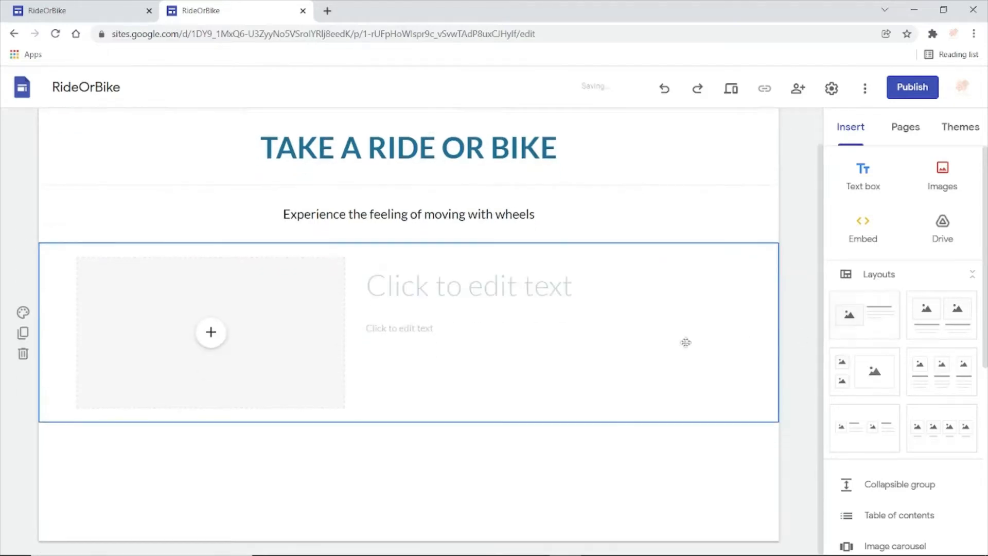
left_click(478, 316)
key("Delete")
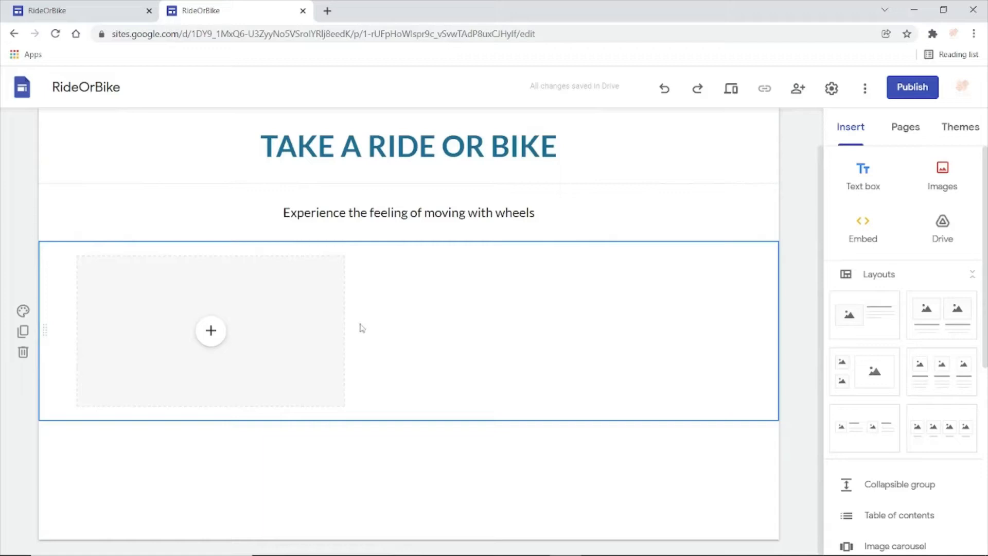
- Center the image placeholder in its section, widen it on both sides to nearly the section width and make it taller
left_click(333, 326)
left_click_drag(333, 326, 426, 332)
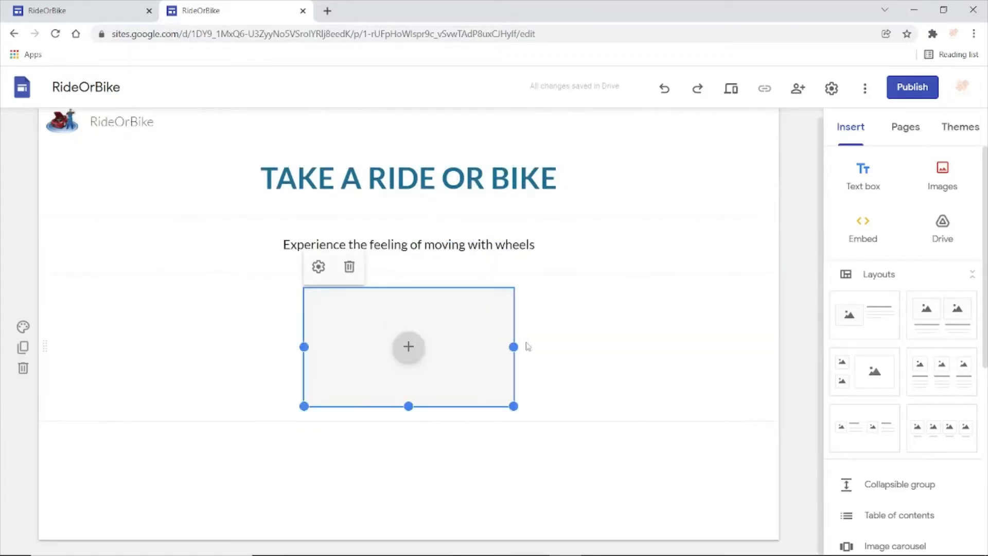
left_click_drag(515, 347, 699, 348)
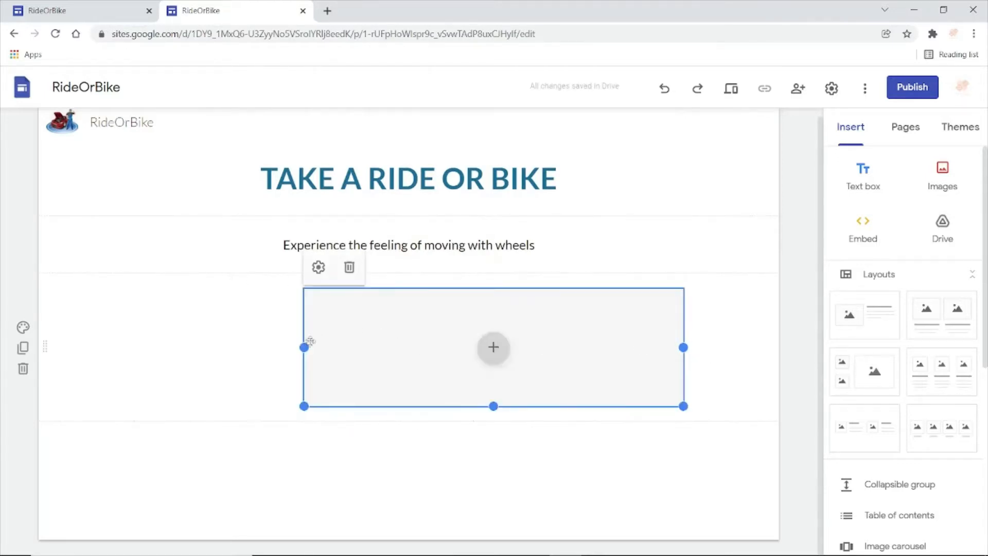
left_click_drag(304, 348, 134, 367)
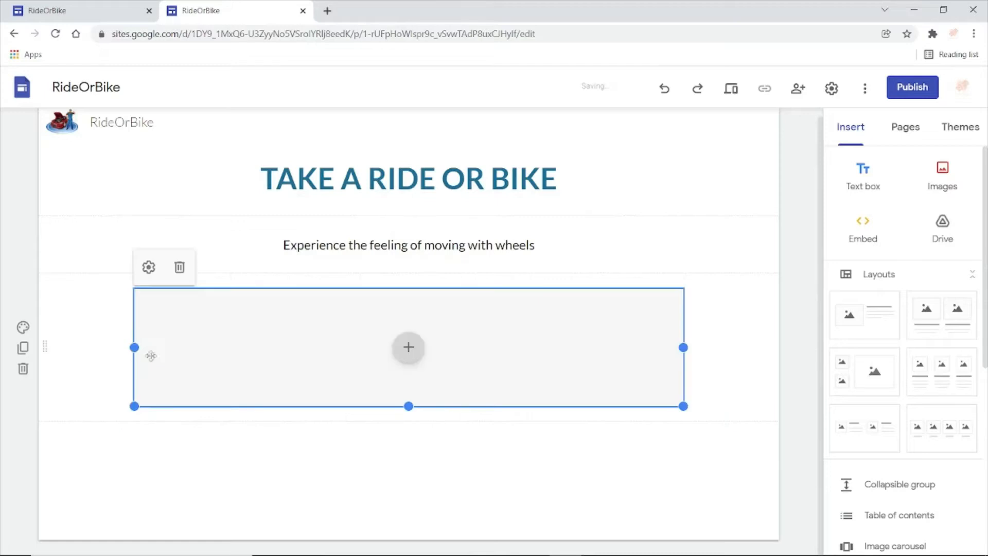
left_click_drag(411, 408, 416, 464)
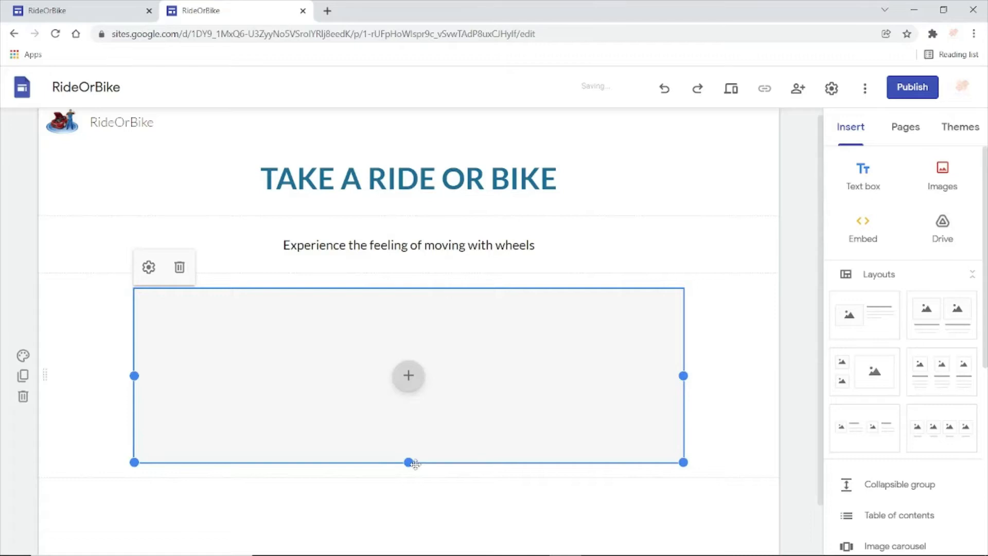
- Upload the car lineup image "klipartz.com (2)" from the New Video folder into the placeholder
left_click(410, 376)
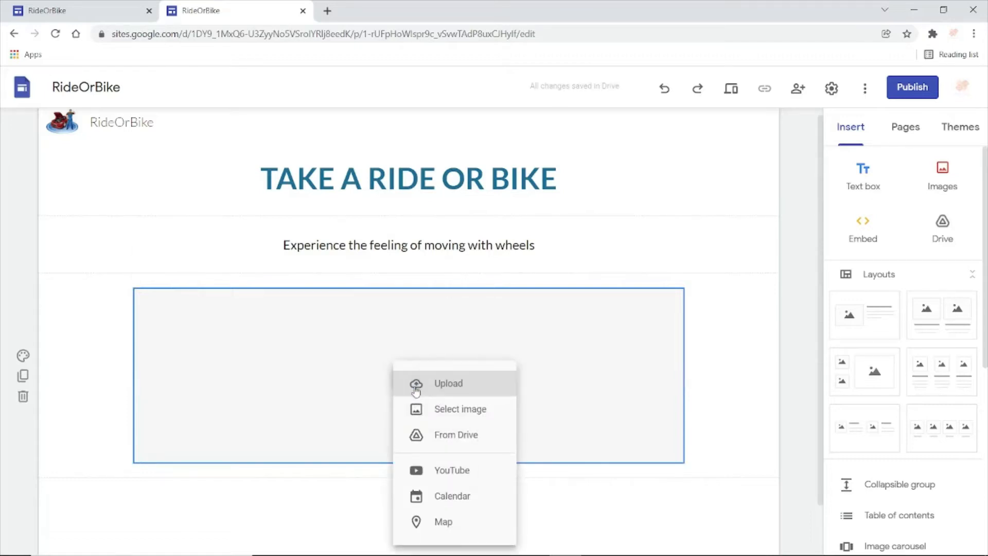
left_click(457, 383)
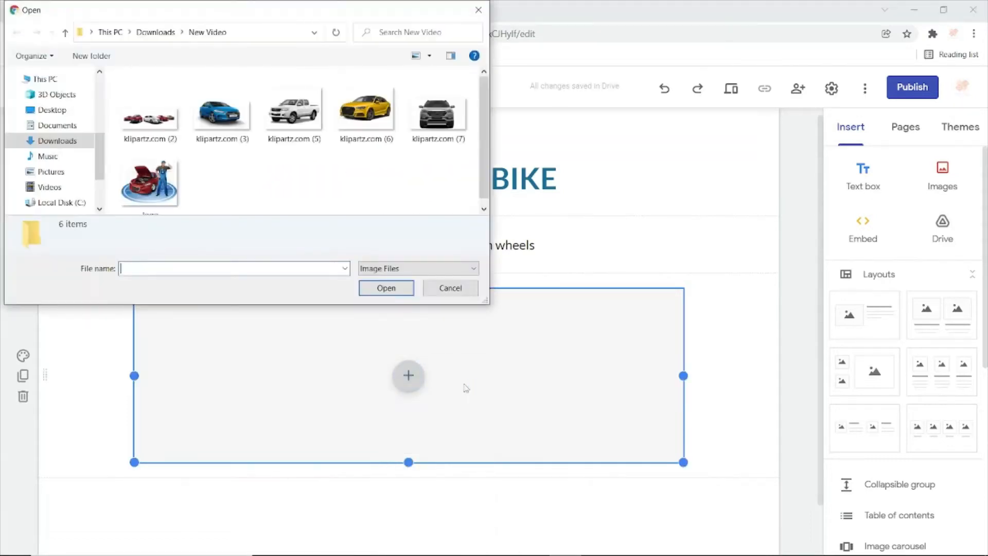
left_click(154, 129)
left_click(380, 289)
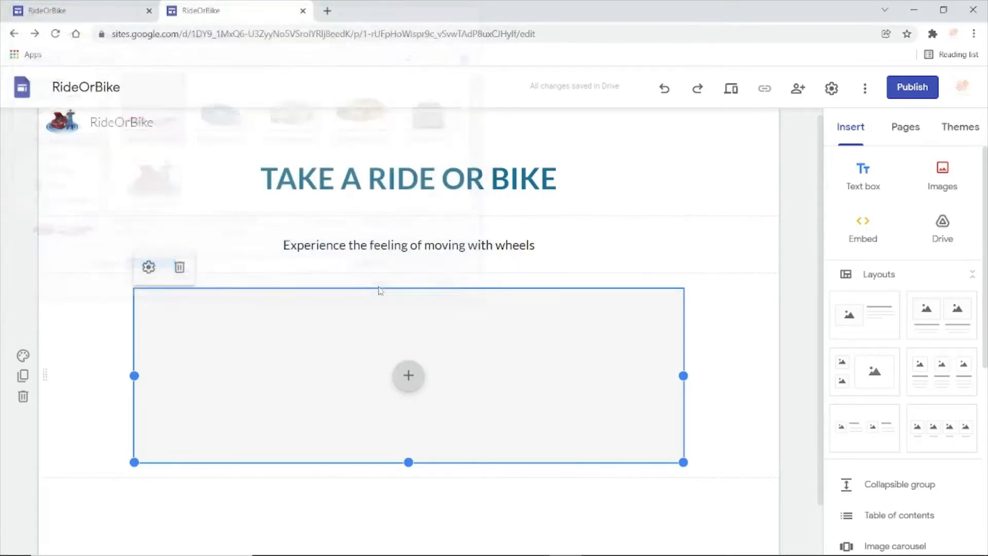
left_click(741, 331)
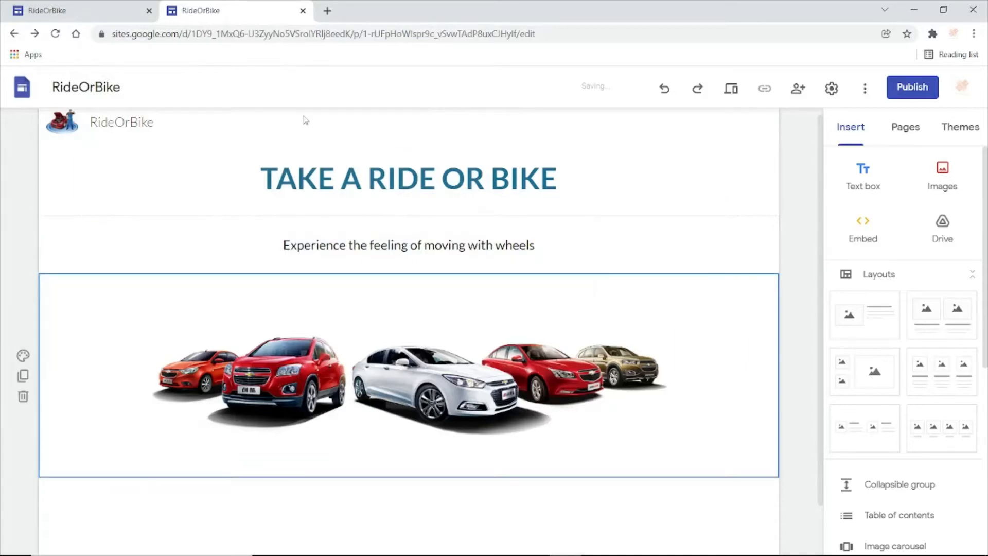
- Following the reference site, insert a button named "Explore Now" with the link "ww" and center it below the car lineup image
left_click(93, 12)
left_click(228, 14)
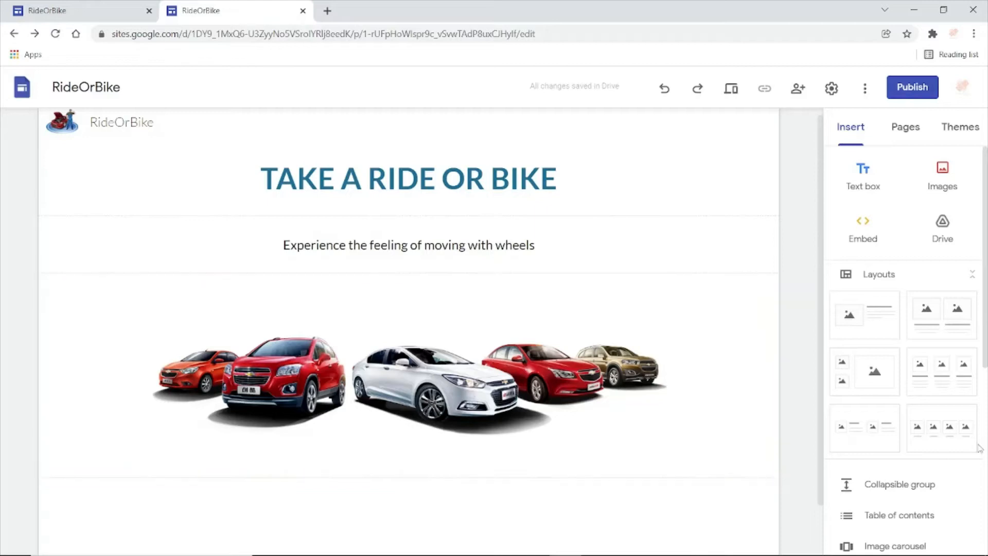
scroll(904, 335, "down", 1)
scroll(906, 388, "down", 1)
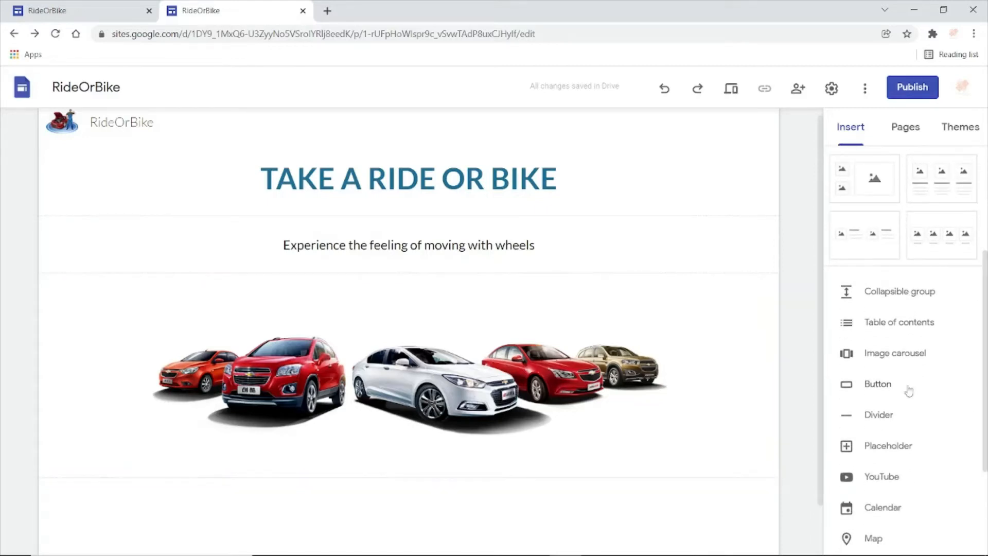
left_click(878, 384)
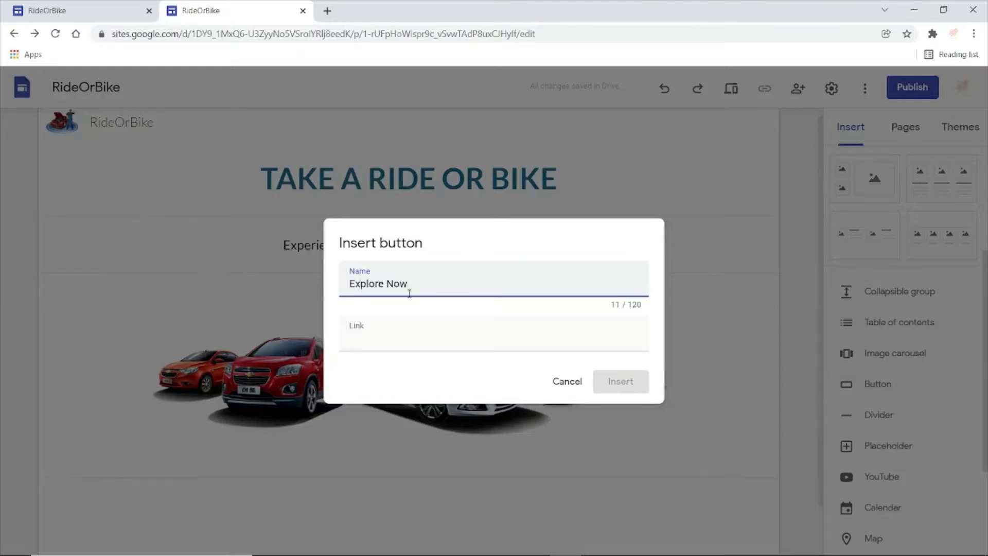
left_click(406, 346)
type("www")
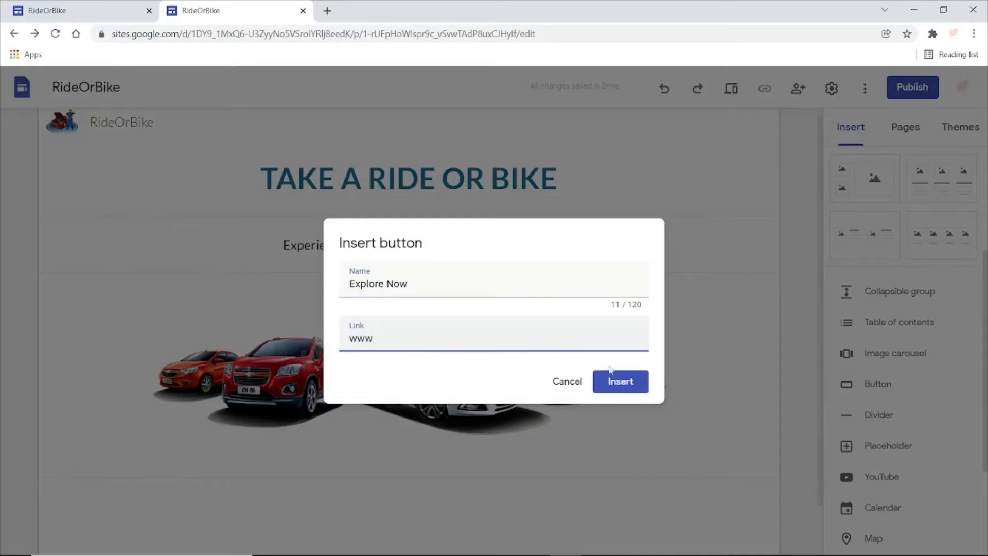
left_click(613, 379)
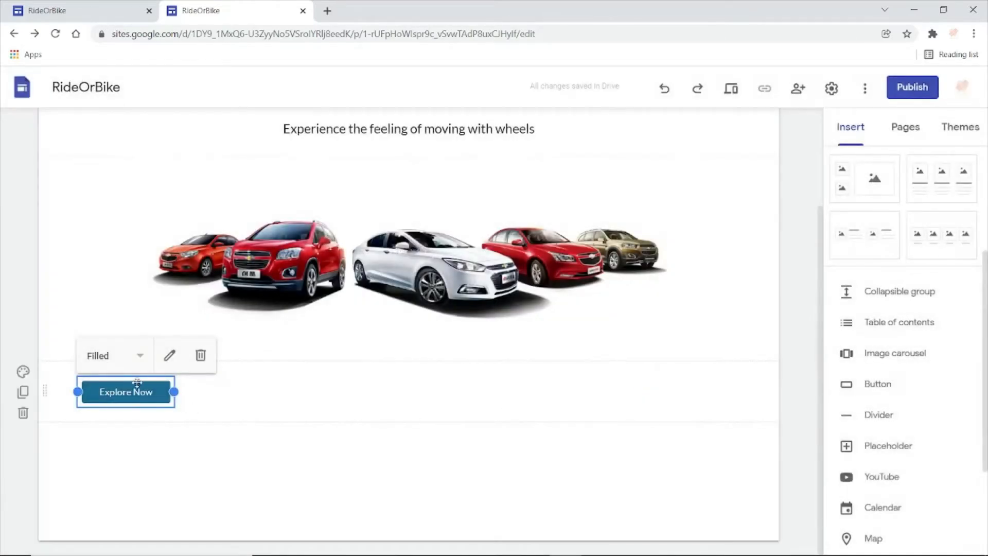
left_click_drag(137, 382, 438, 380)
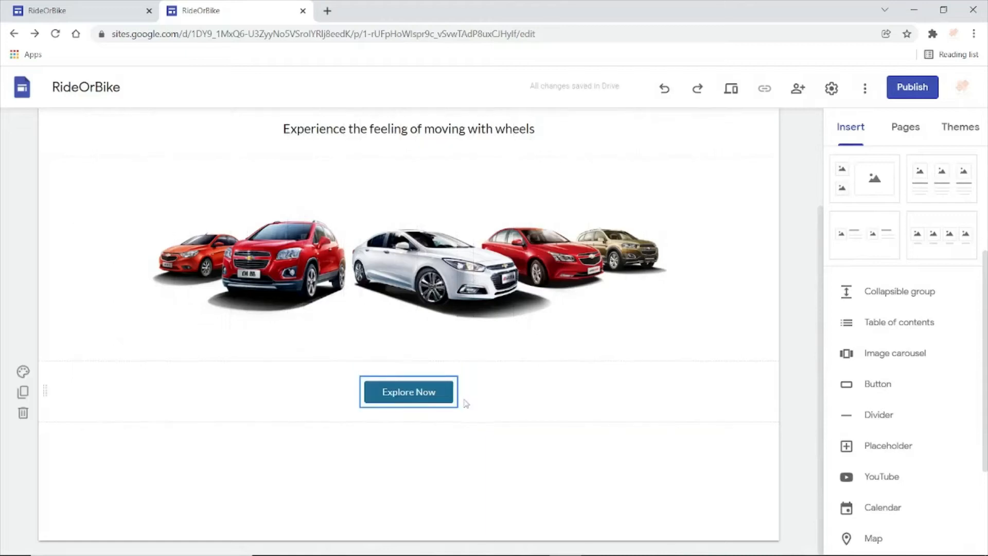
left_click(462, 457)
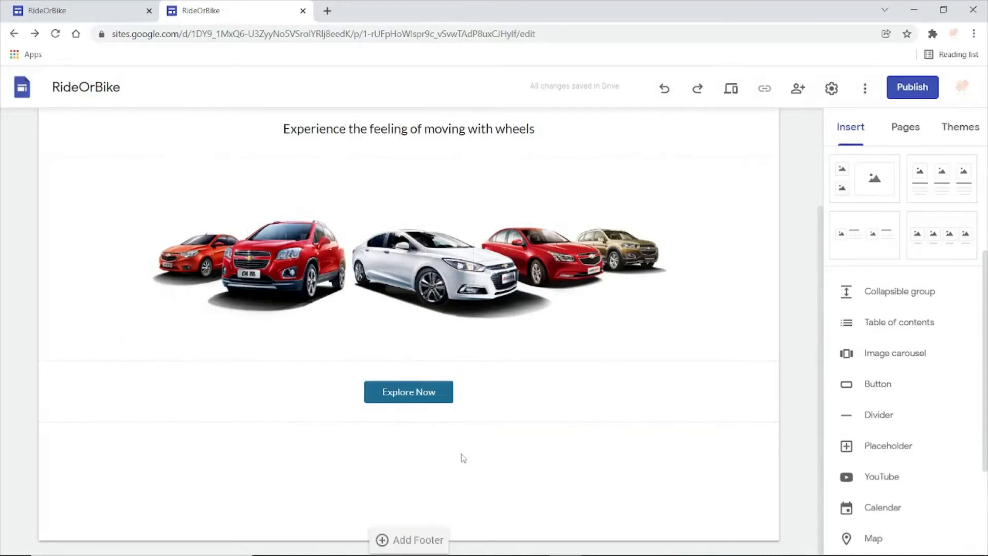
- Check what follows the button on the reference site and insert a centered Subheading text box below the Explore Now button
left_click(96, 6)
scroll(985, 170, "down", 6)
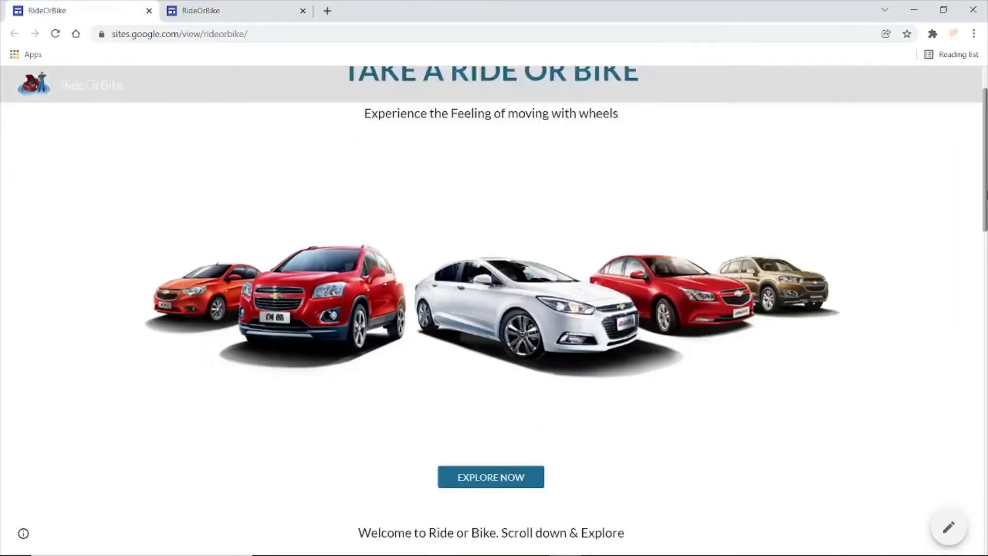
scroll(985, 232, "down", 2)
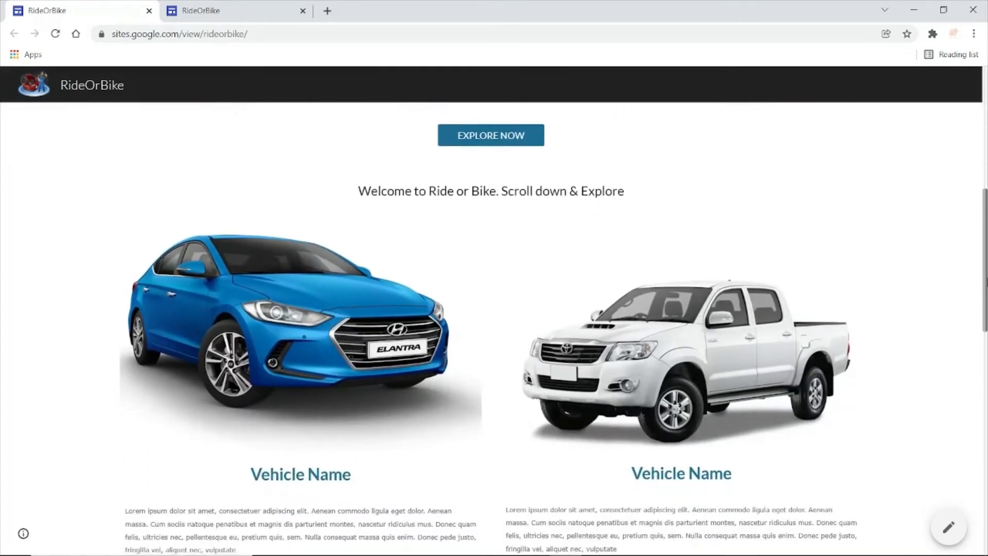
left_click(226, 11)
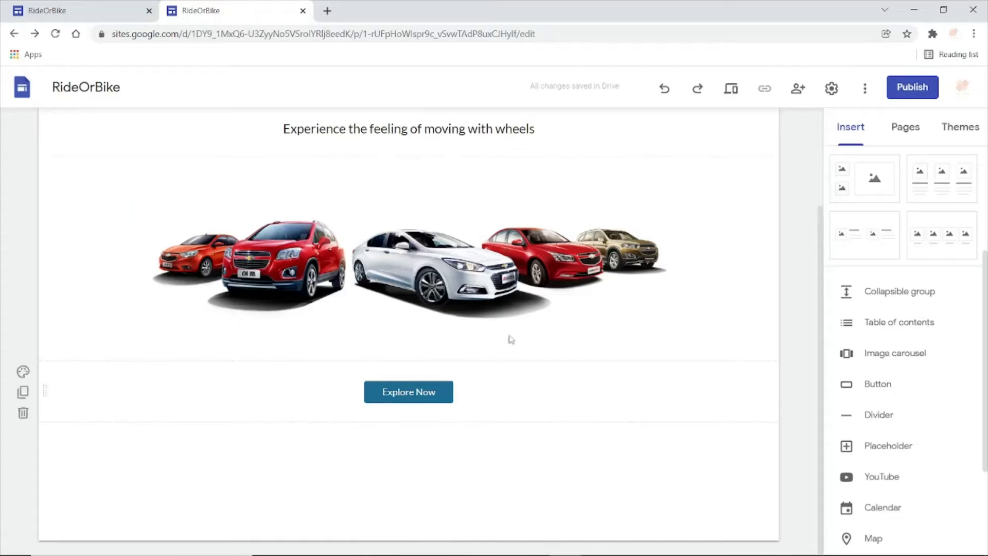
scroll(975, 293, "up", 4)
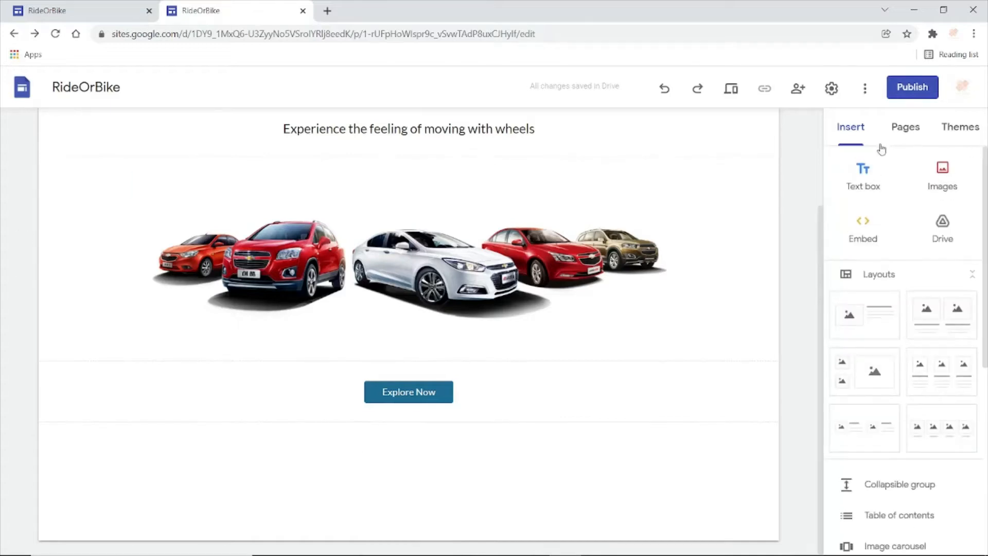
left_click(864, 175)
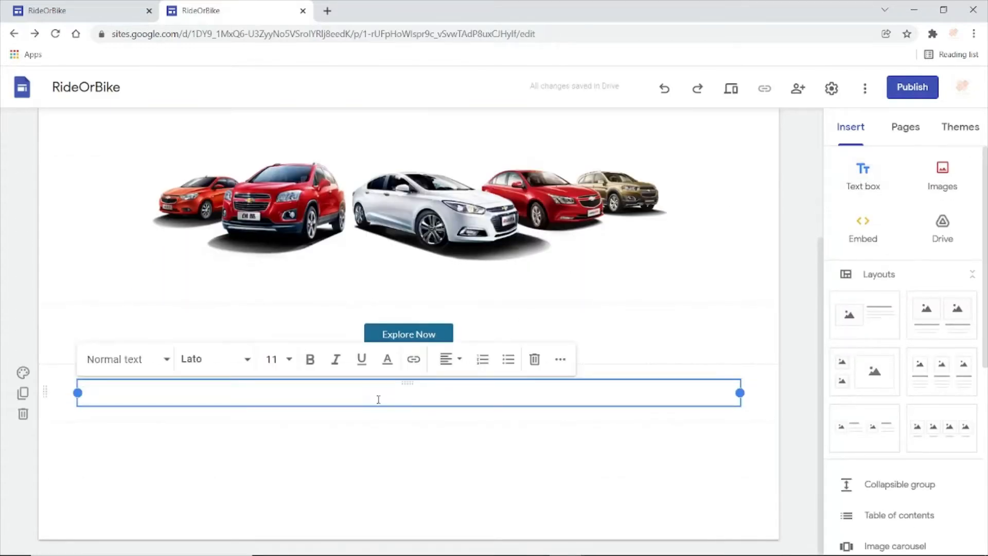
left_click(450, 359)
left_click(446, 397)
left_click(144, 361)
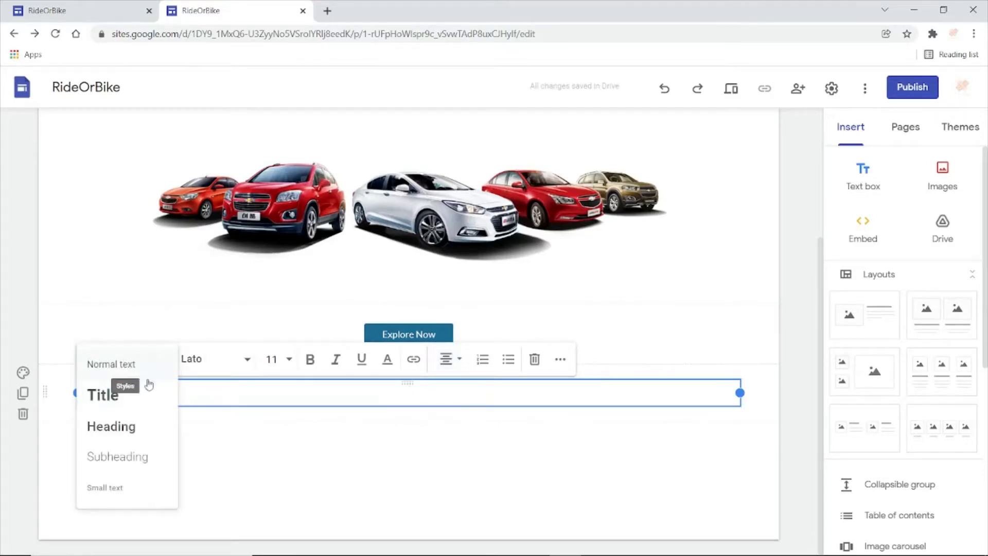
left_click(124, 467)
key("Return")
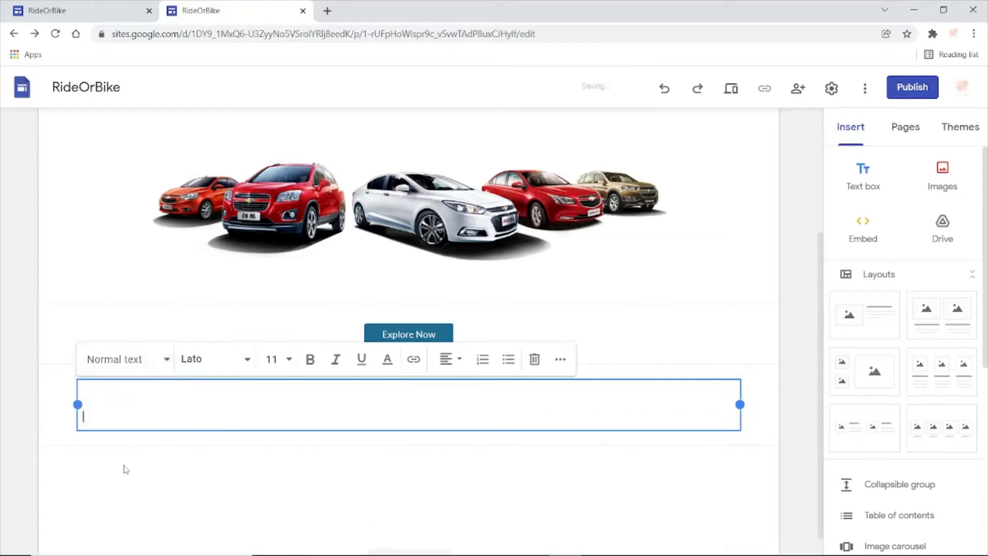
key("BackSpace")
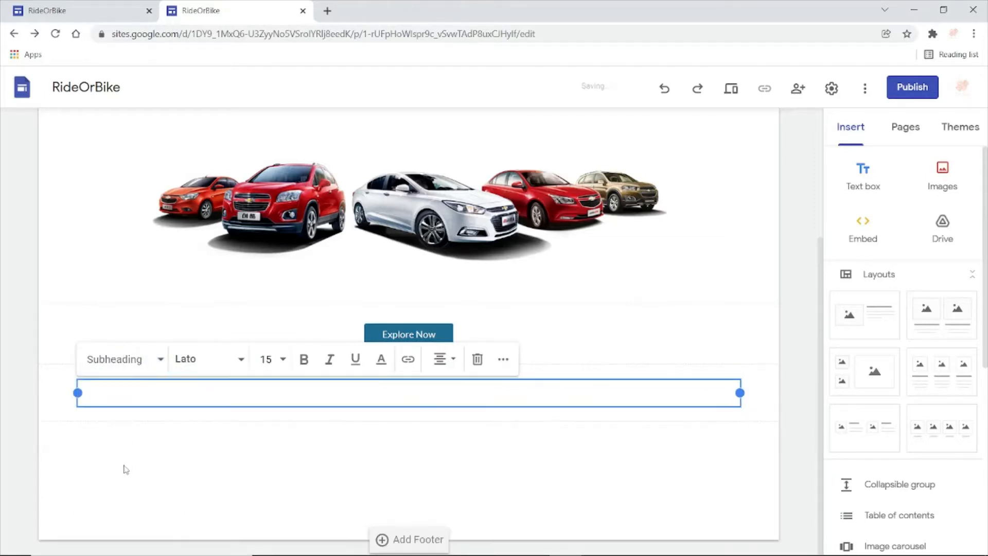
- Enter "Welcome to Ride or Bike. Scroll Down to Explore" in the Subheading text box below the Explore Now button
type("Welcome to Ride")
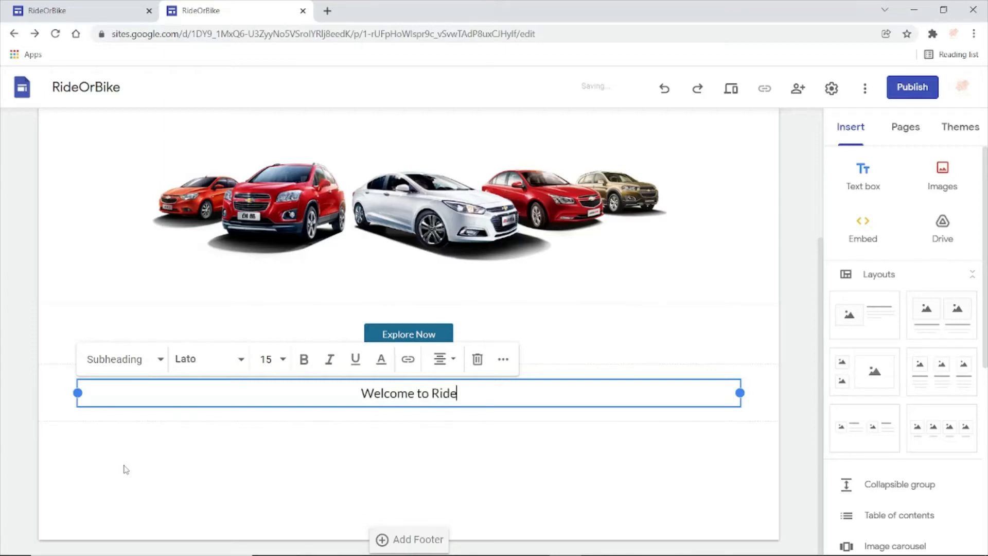
type(" or Bi")
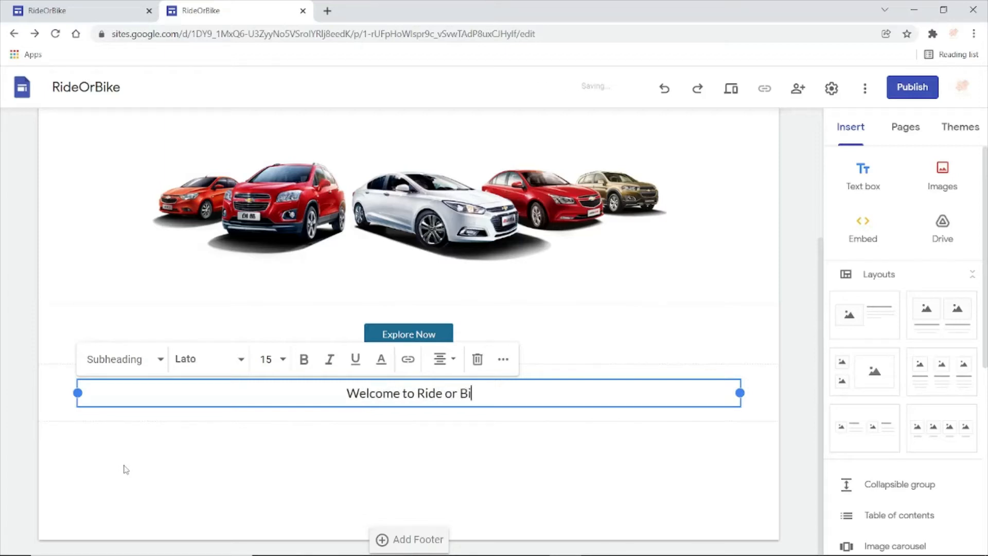
type("ke. Scro")
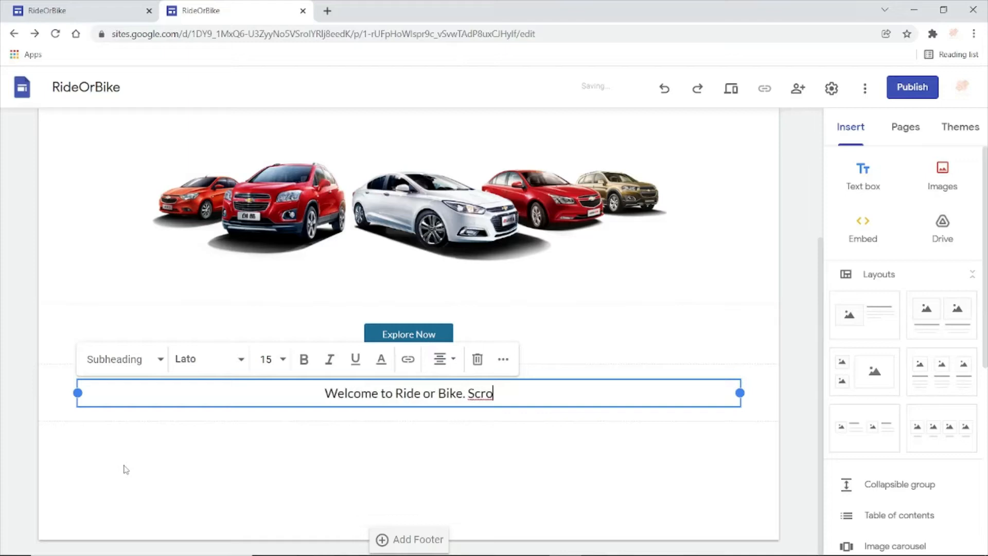
type("ll Dow")
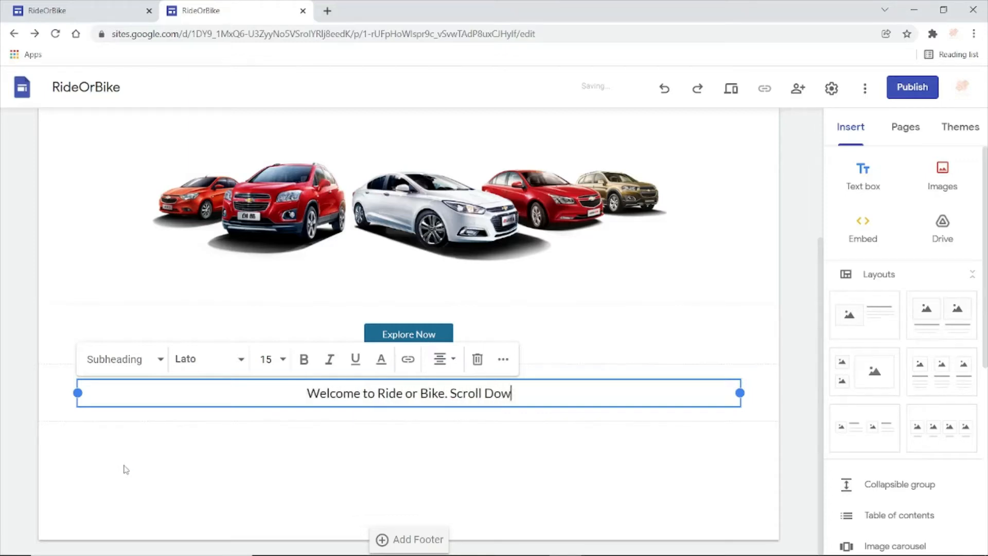
type("n to Ex")
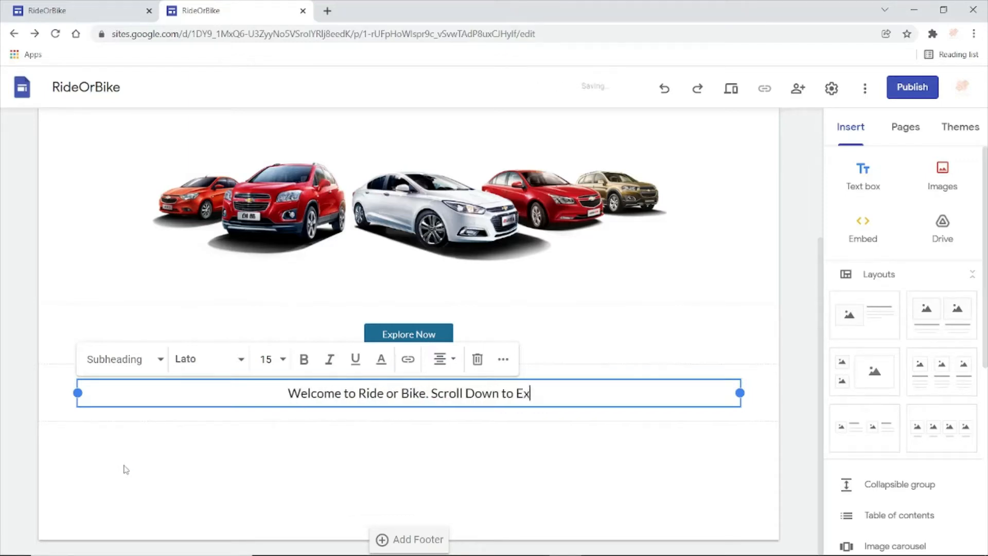
type("plore")
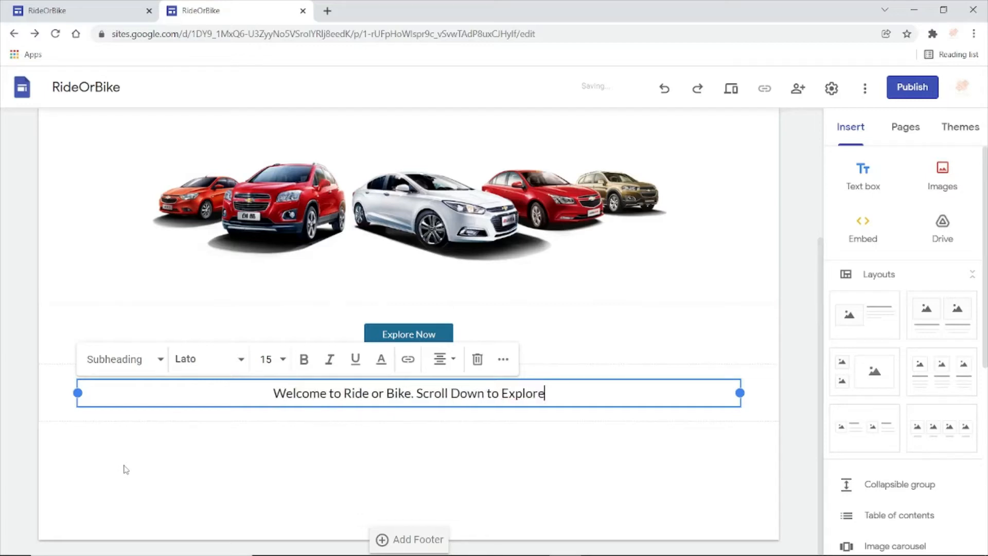
left_click(277, 462)
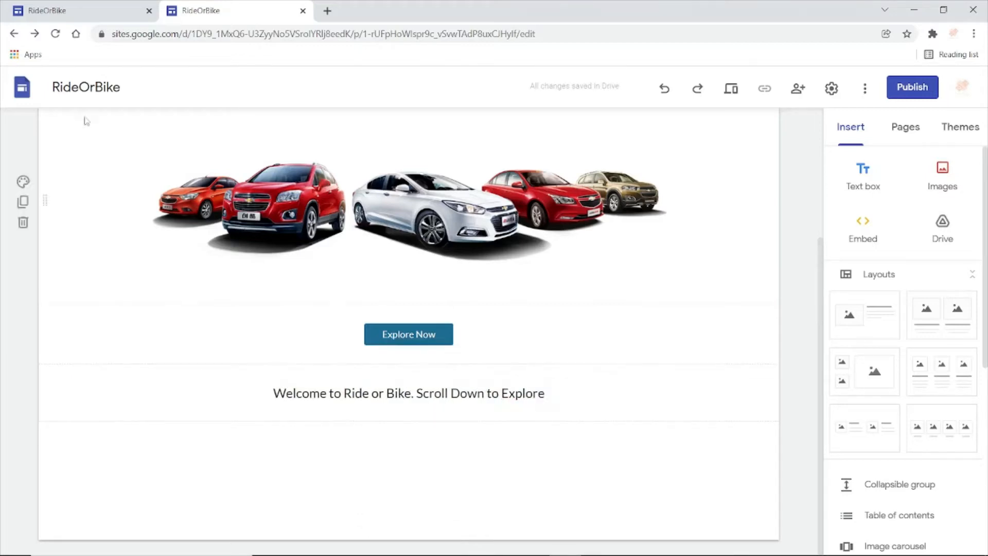
- Check the vehicle section on the reference site and insert a layout of two images with heading and text below the welcome line
left_click(80, 12)
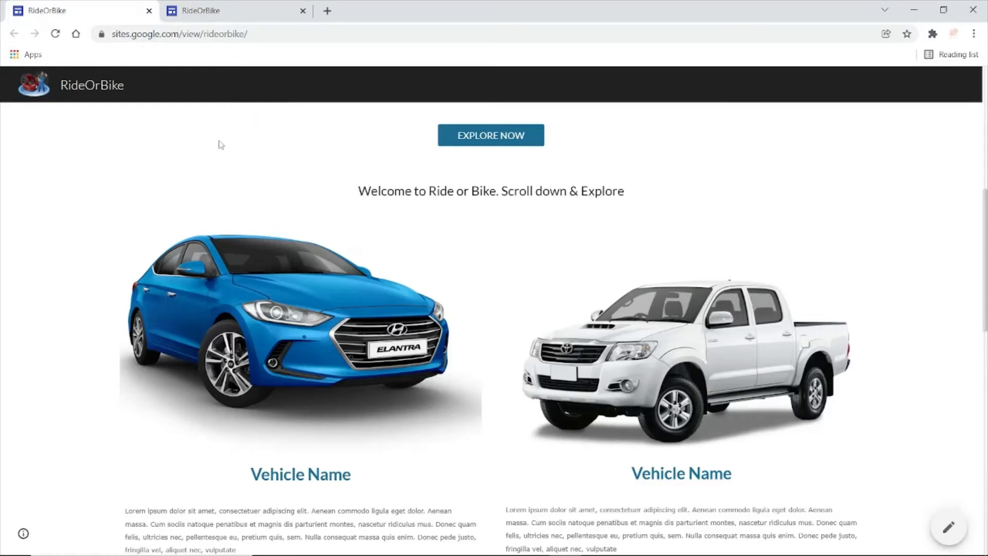
left_click(229, 7)
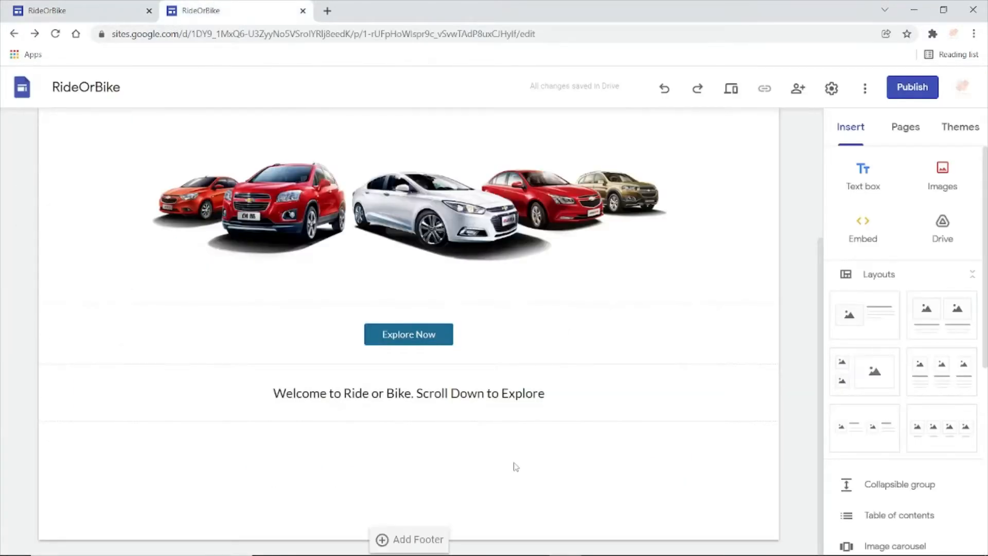
left_click(950, 327)
- Upload the blue car image "klipartz.com (3)" from the New Video folder into the layout's first image placeholder
left_click(243, 272)
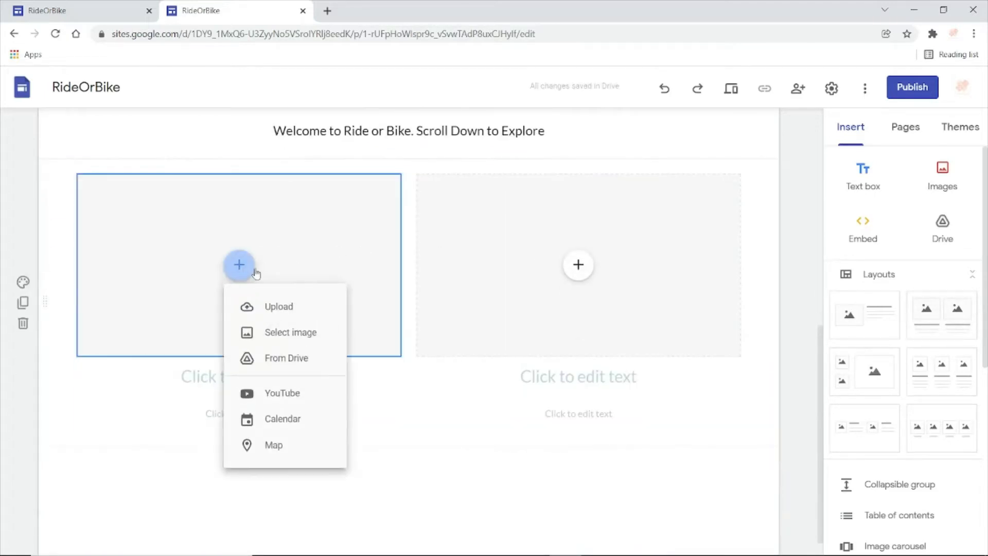
left_click(287, 308)
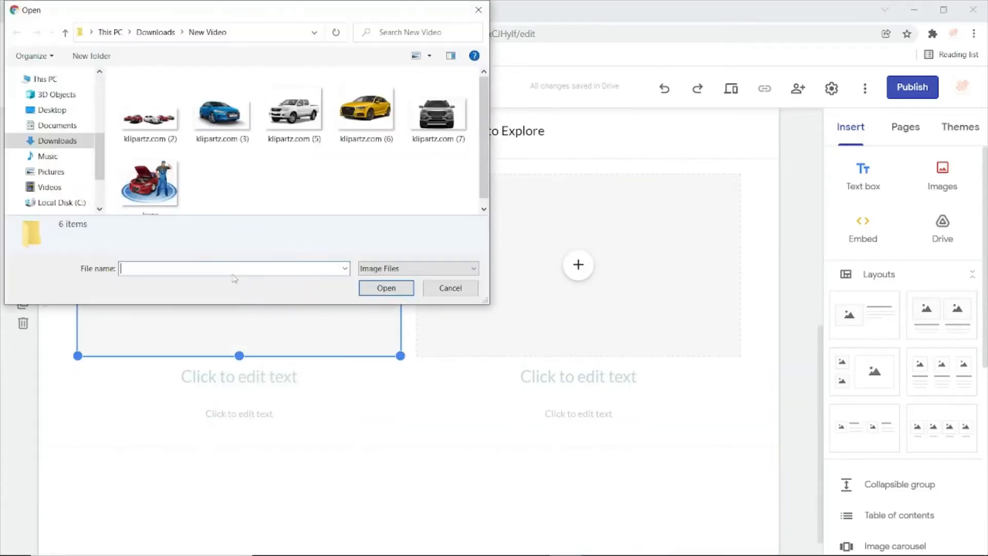
left_click(218, 123)
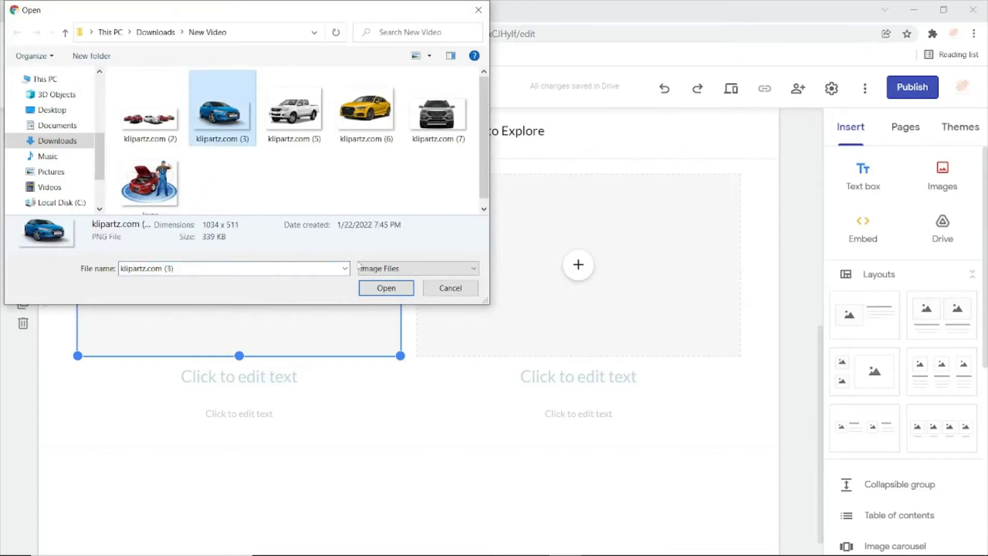
left_click(386, 288)
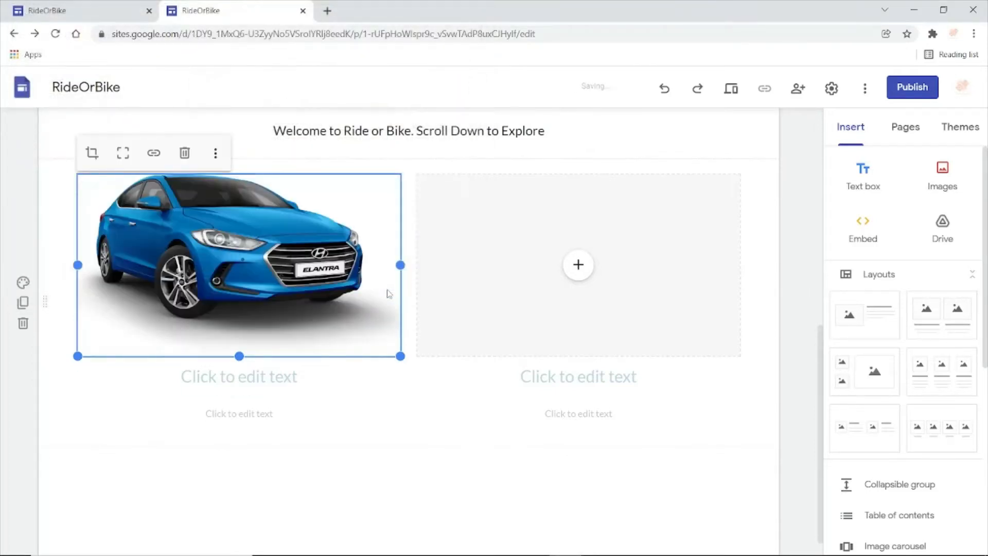
- Upload the white pickup image "klipartz.com (5)" from the New Video folder into the layout's second image placeholder
left_click(498, 282)
left_click(578, 265)
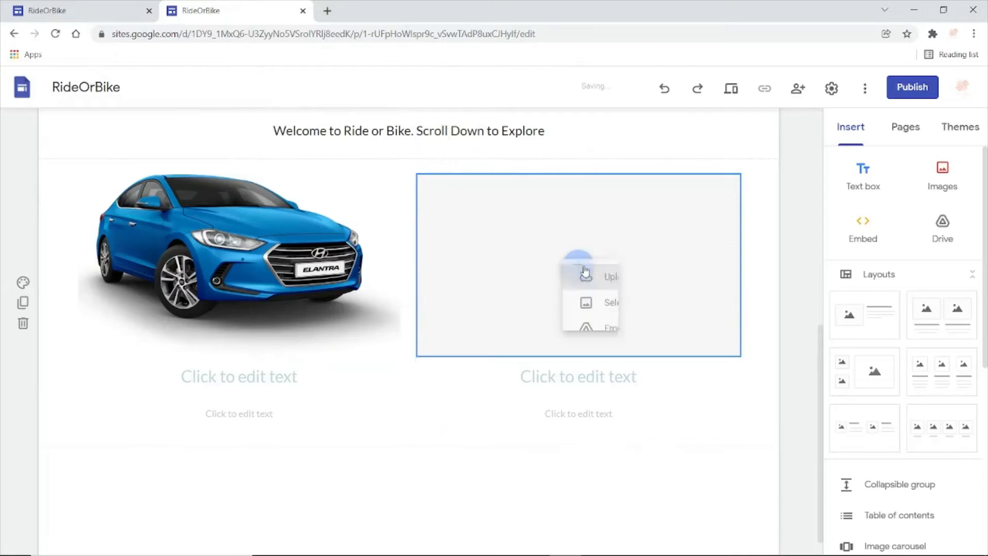
left_click(626, 306)
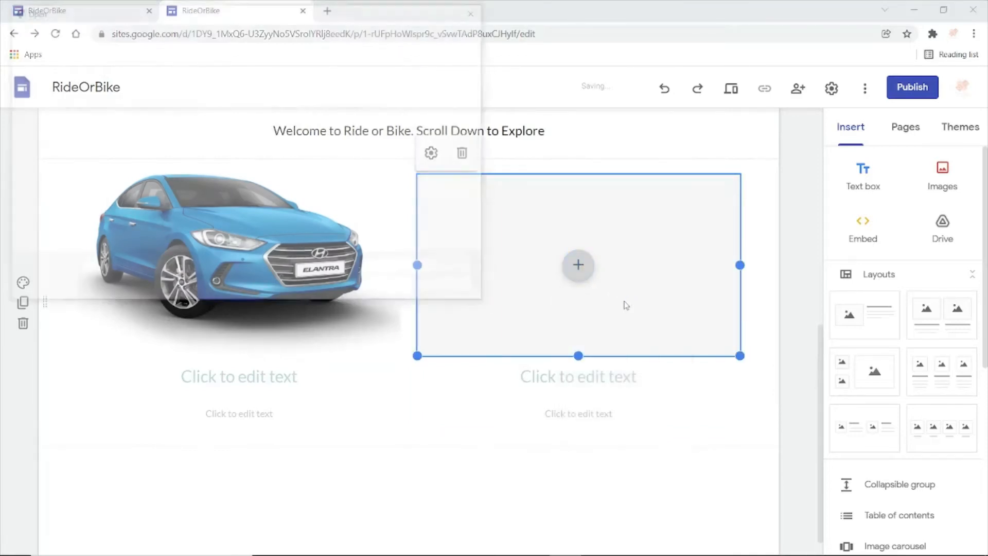
left_click(297, 118)
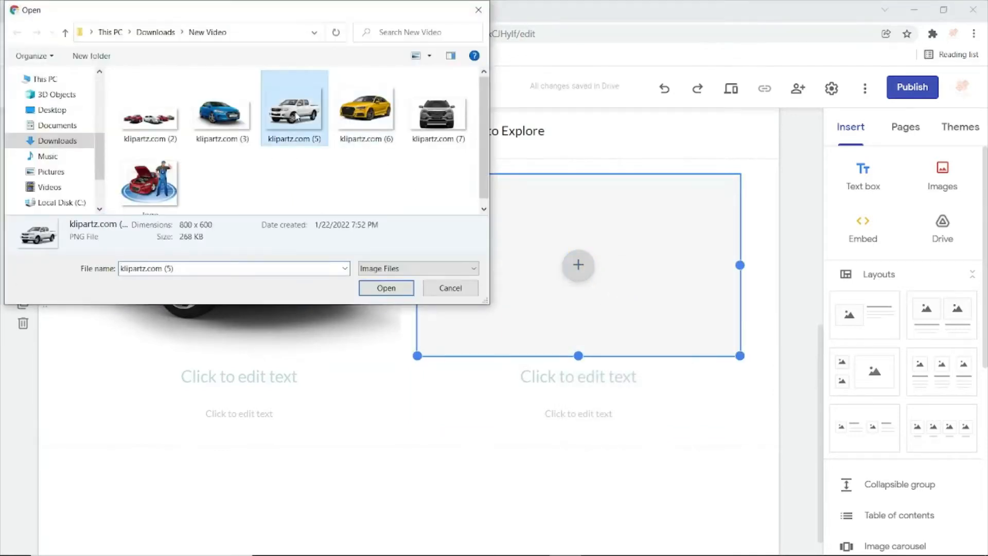
left_click(377, 283)
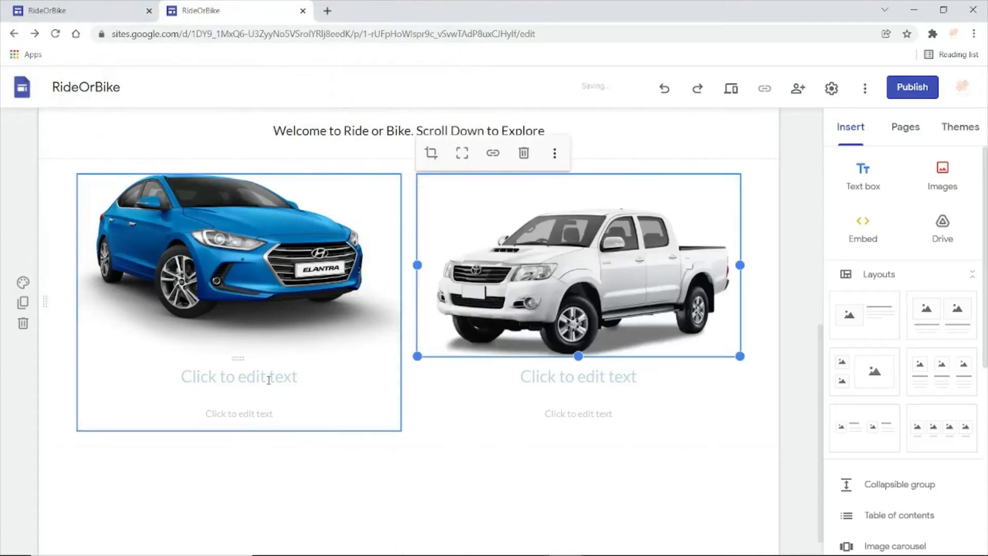
- Enter "Vehicle Name" as the heading below the blue car and copy it to the heading below the white pickup
left_click(269, 378)
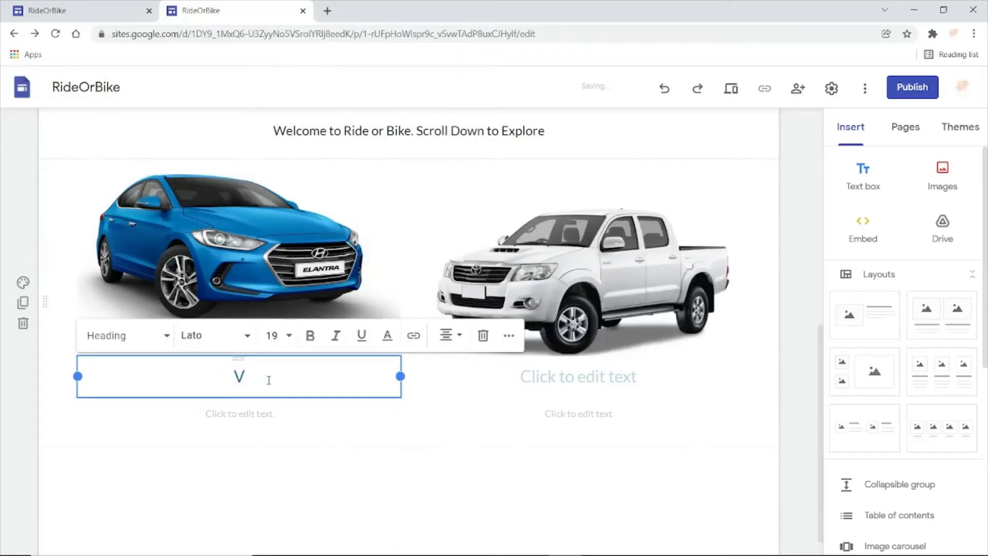
type("Vehicle Name")
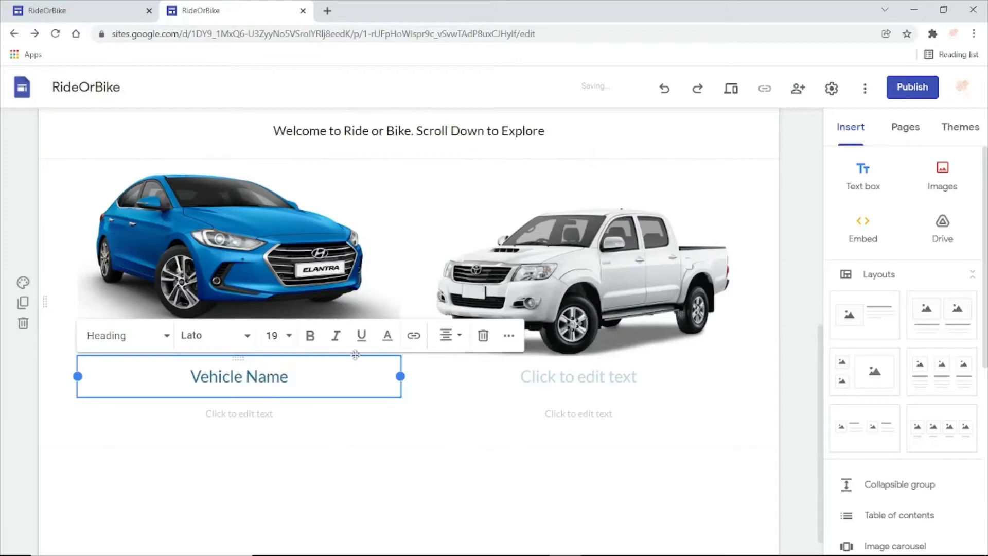
triple_click(278, 377)
key("ctrl+c")
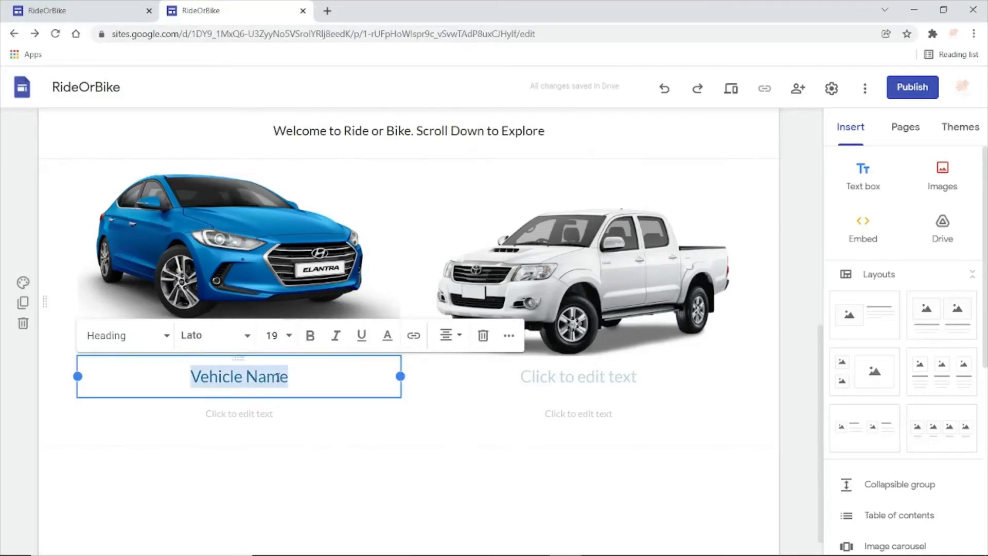
left_click(558, 384)
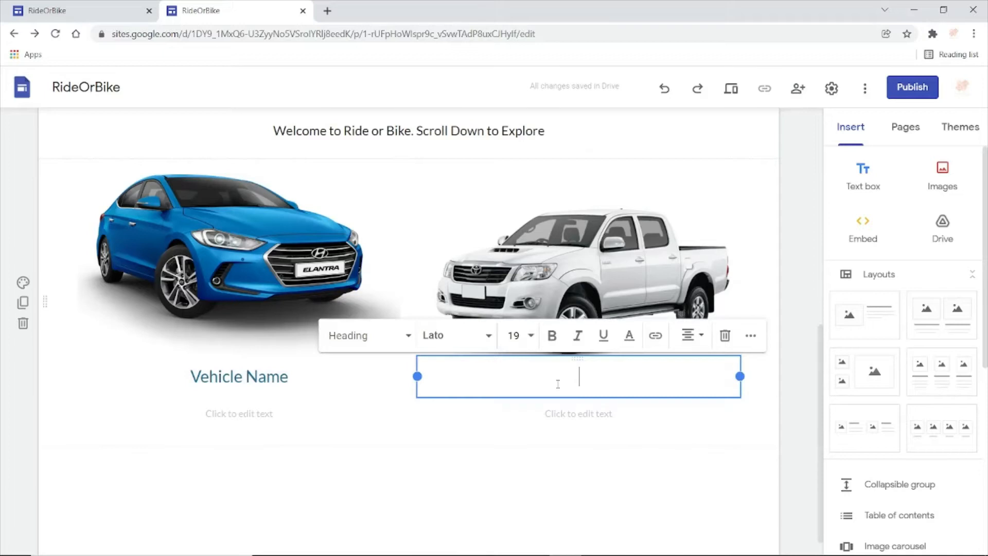
key("ctrl+v")
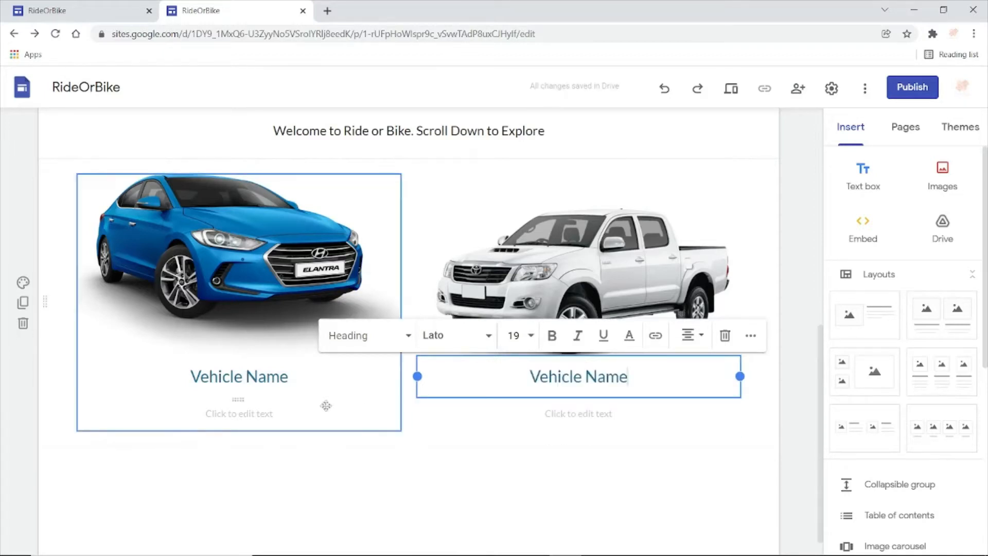
- Activate the description text below the blue car and search the web for "dummy text generator" in a new browser tab
left_click(239, 413)
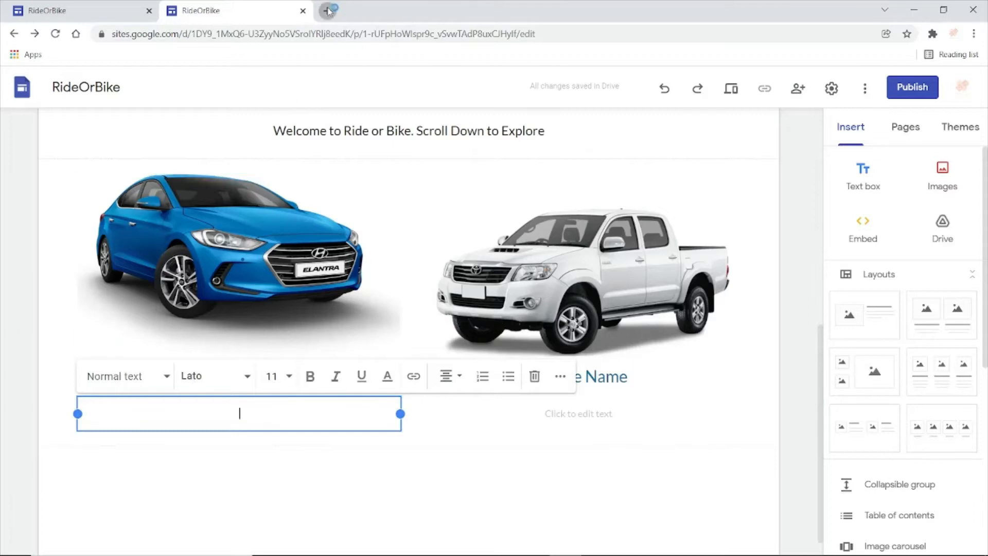
left_click(328, 11)
type("du")
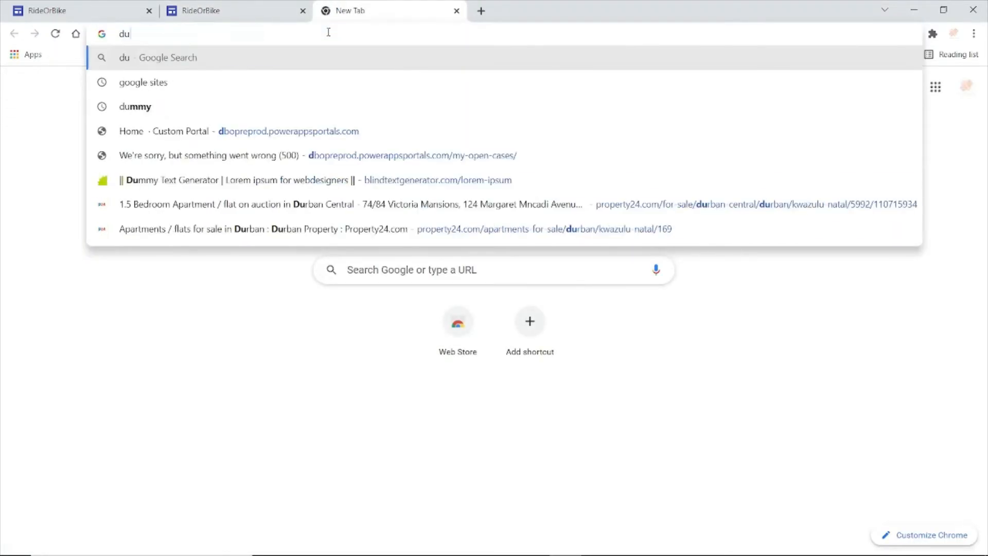
type("mmy text")
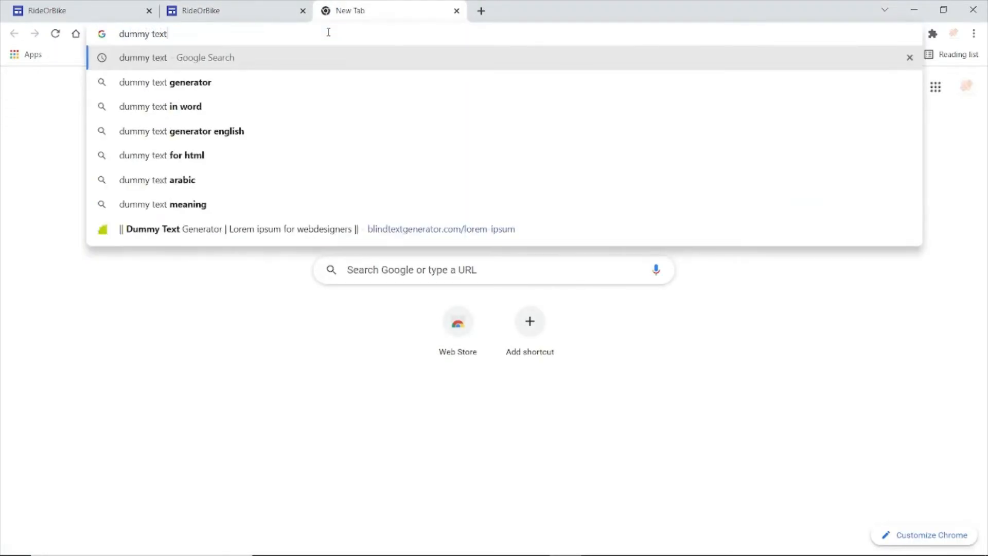
left_click(309, 84)
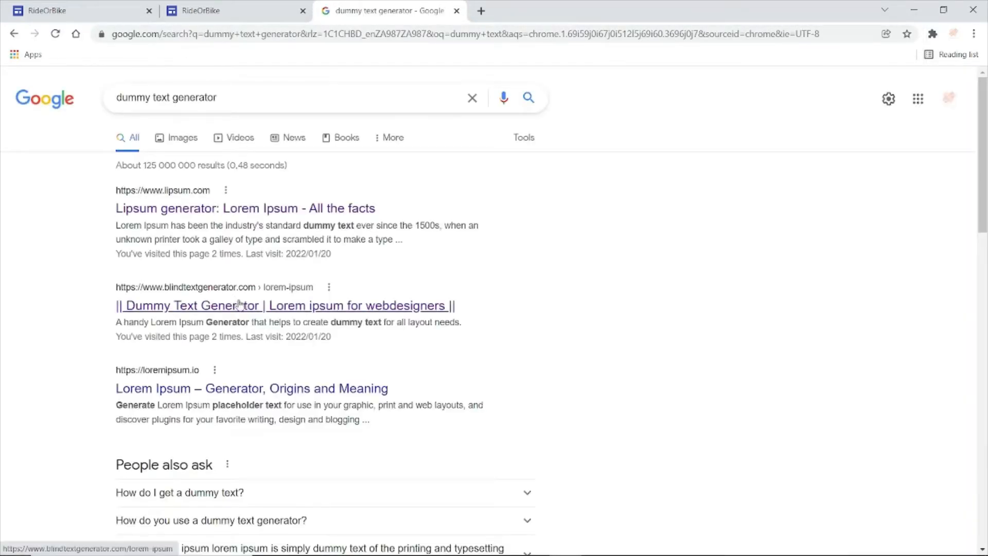
- Open the blindtextgenerator.com search result, set the Lorem ipsum length to 50 words and copy the whole generated text
left_click(247, 310)
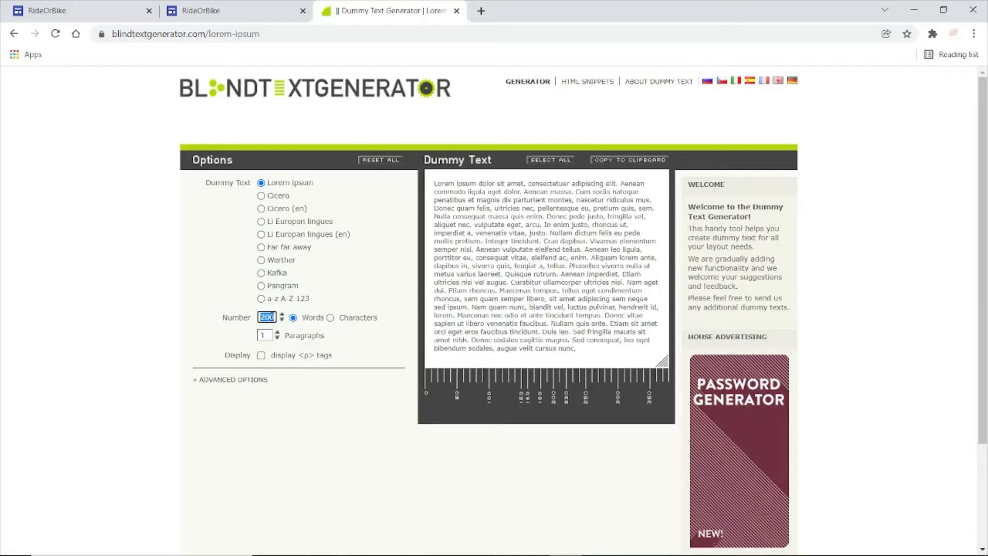
type("50")
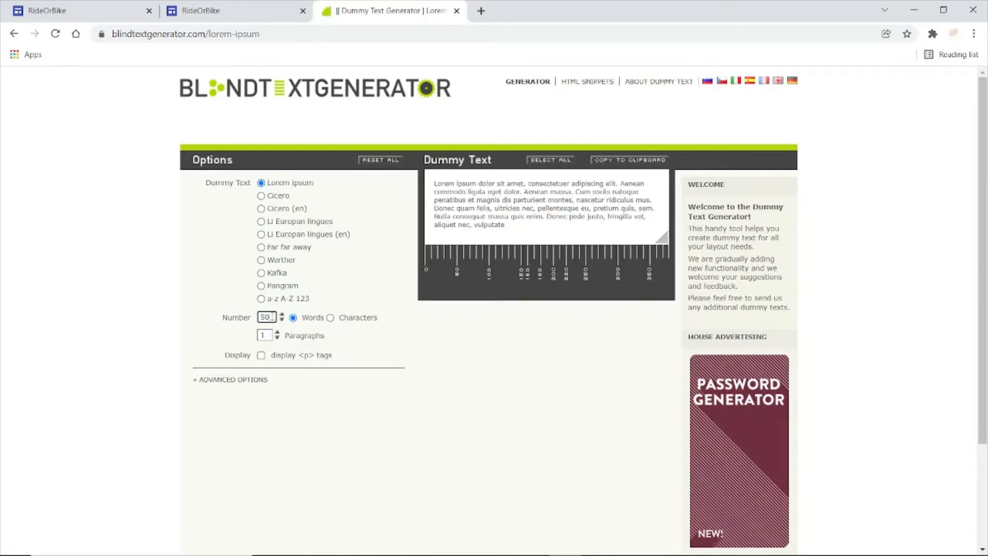
left_click_drag(512, 229, 433, 189)
key("ctrl+c")
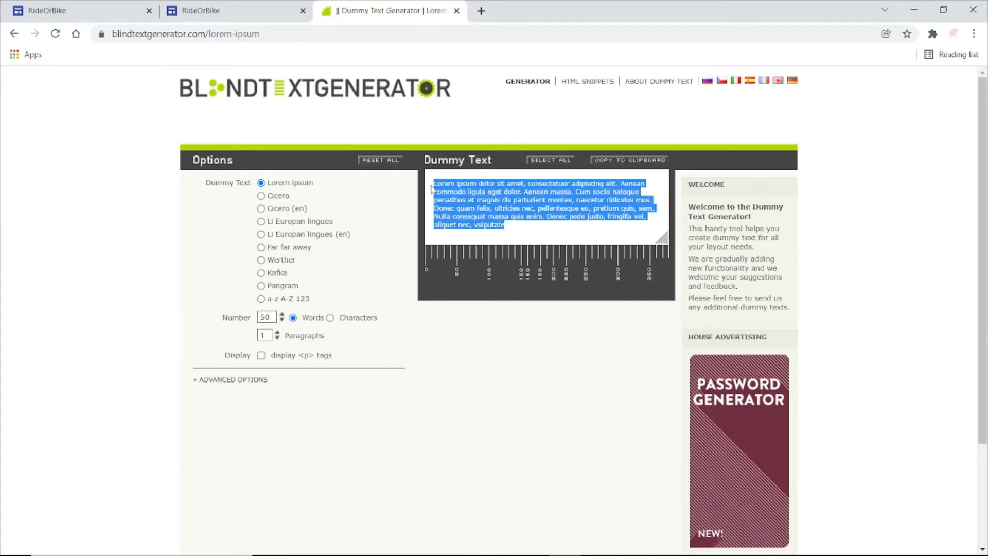
- Return to the site editor and paste the dummy text as the description below both the blue car and the white pickup
left_click(237, 11)
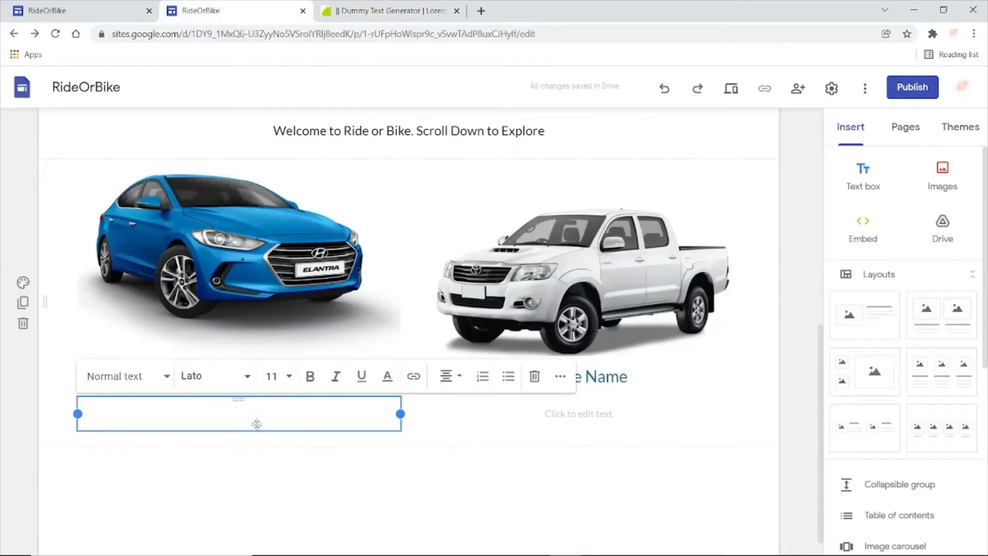
key("ctrl+v")
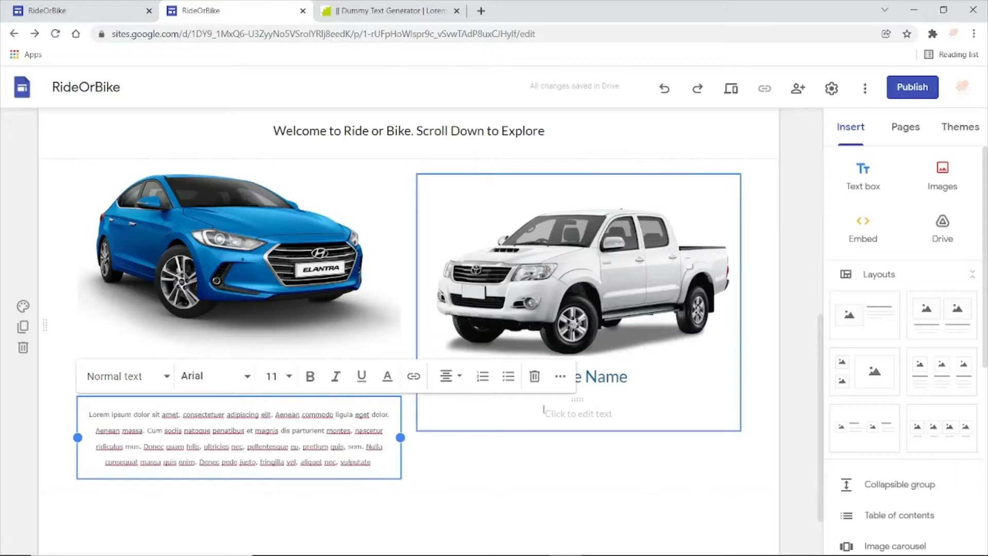
left_click(567, 414)
key("ctrl+v")
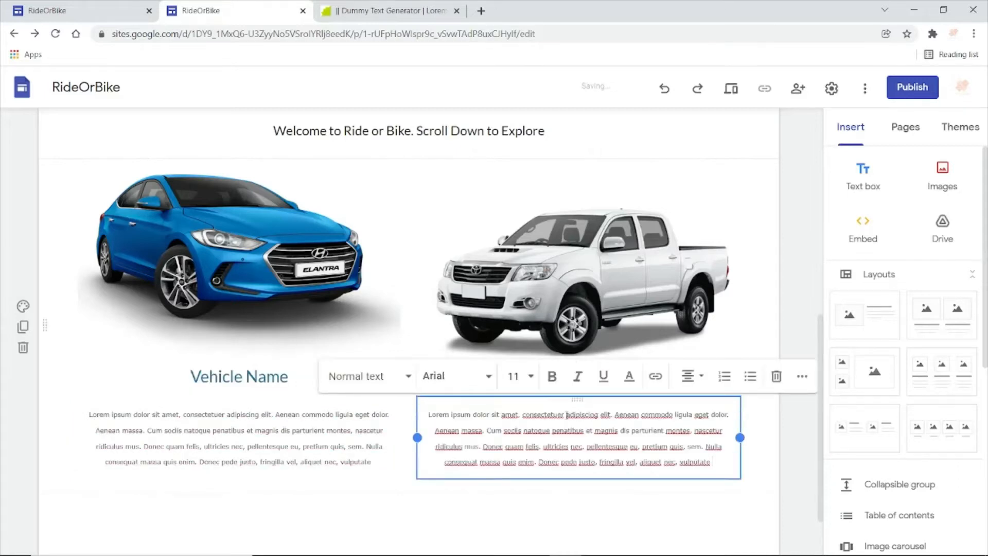
left_click(406, 502)
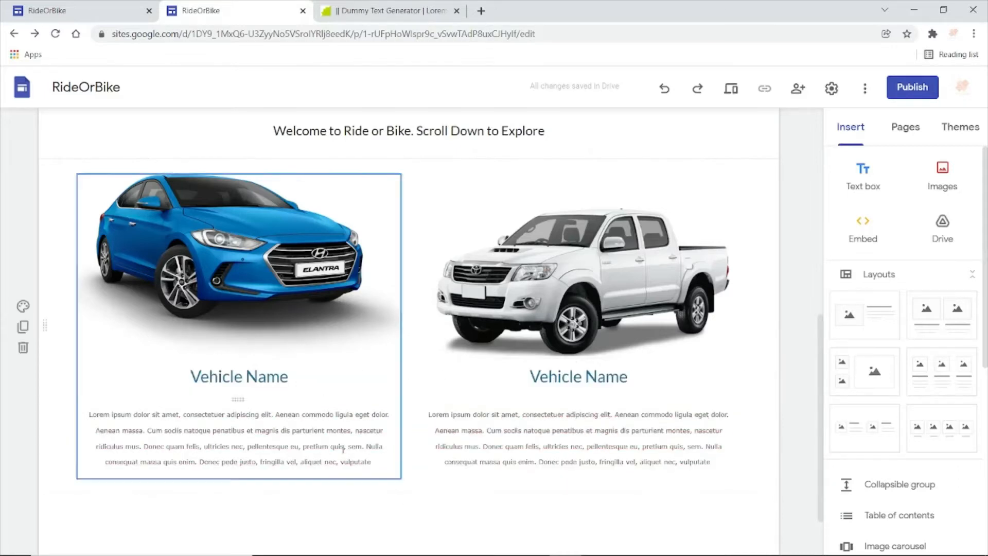
- Change the font of the entire description below the blue car to Lato
left_click(340, 446)
key("ctrl+a")
double_click(340, 447)
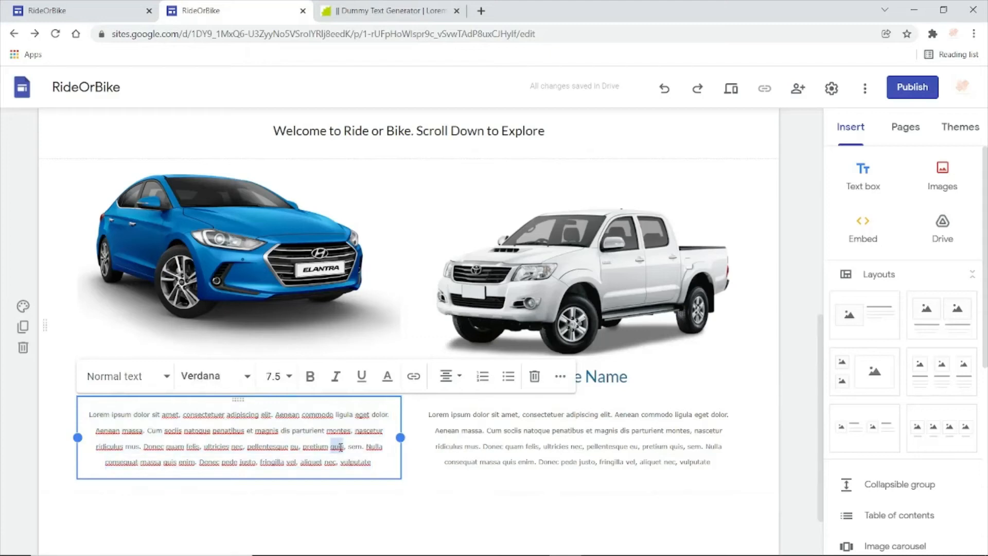
key("ctrl+a")
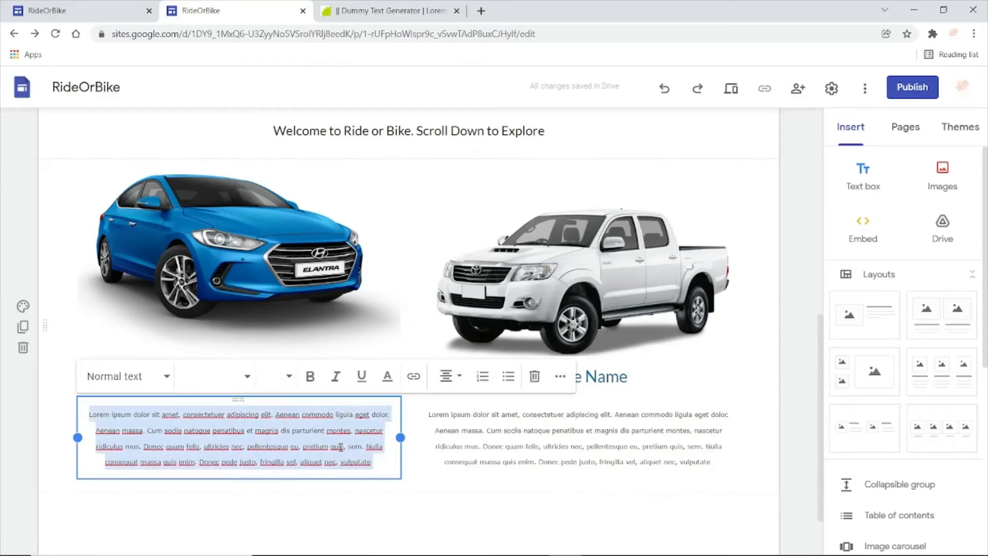
left_click(247, 377)
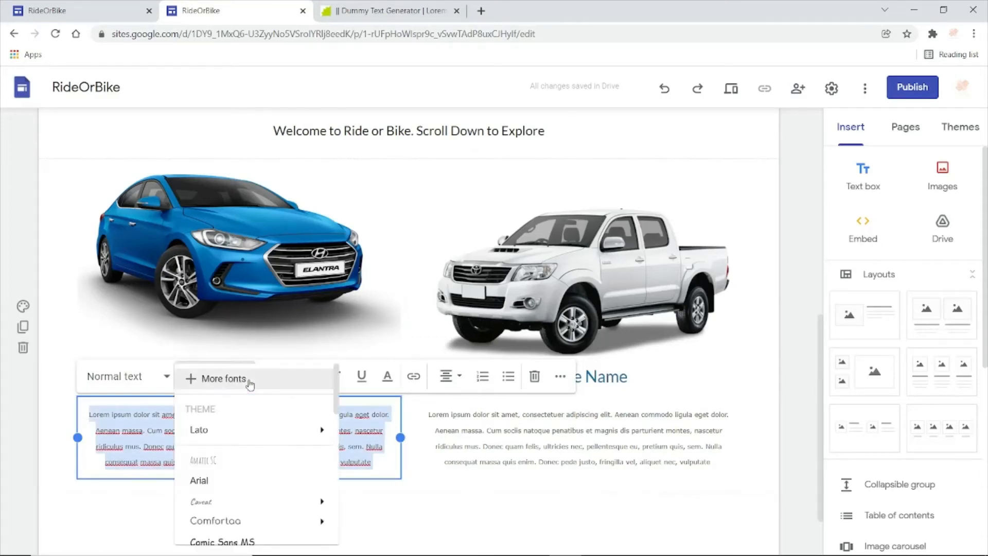
left_click(252, 430)
- Change the font of the entire description below the white pickup to Lato
left_click_drag(426, 418, 491, 451)
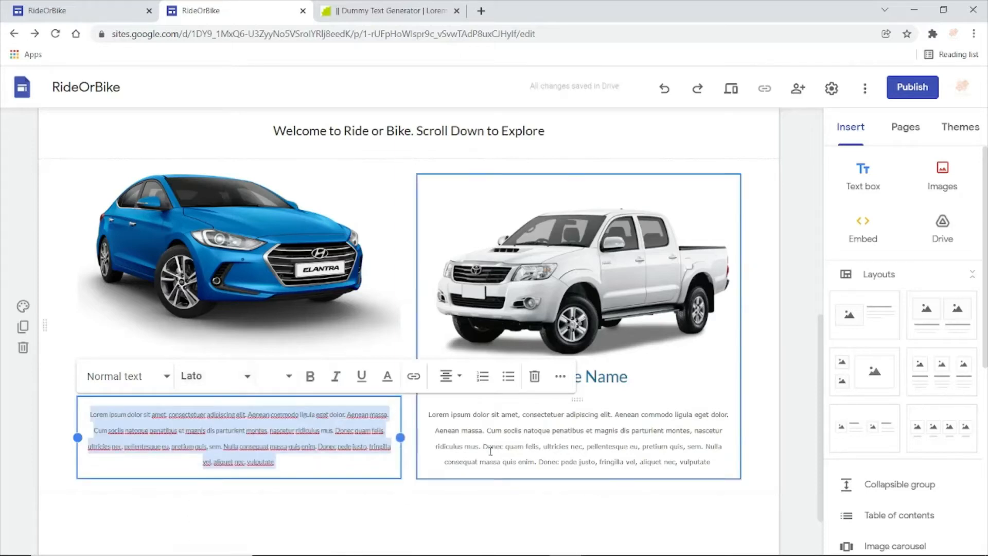
left_click(371, 446)
triple_click(544, 449)
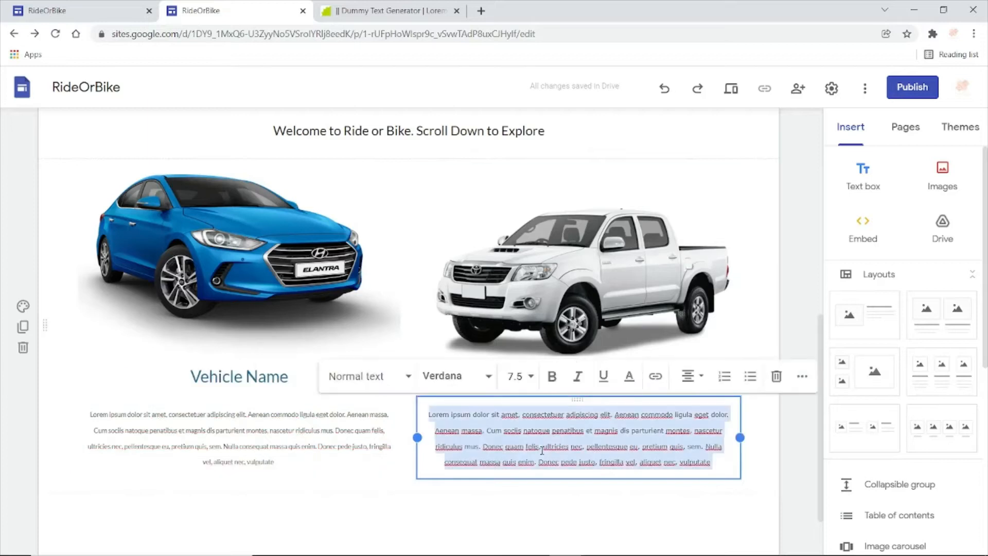
left_click(488, 388)
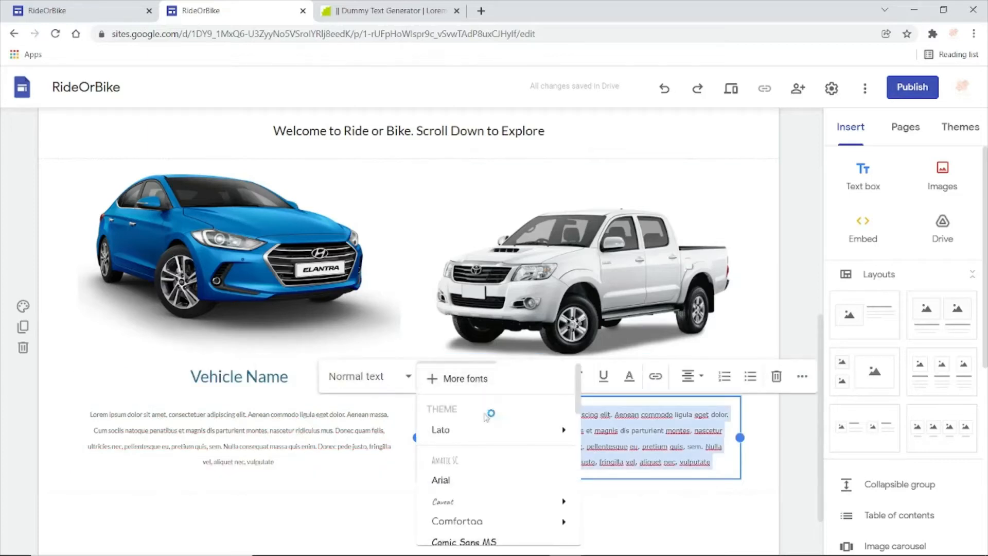
left_click(497, 441)
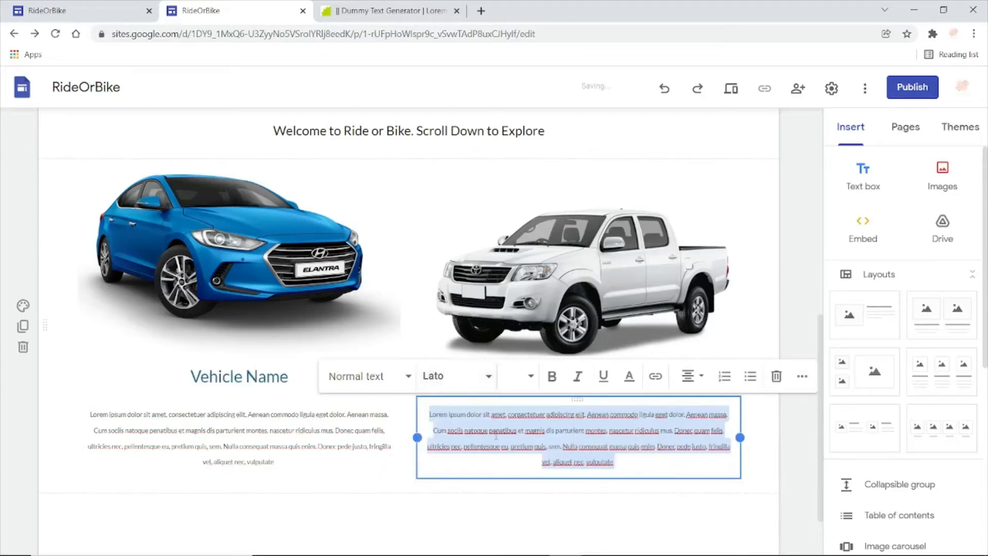
left_click(712, 496)
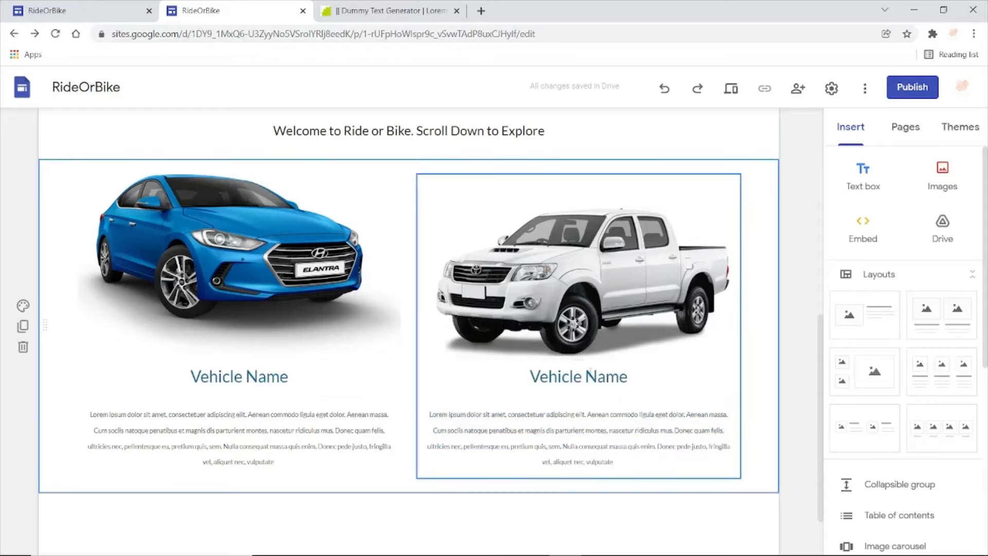
left_click(591, 376)
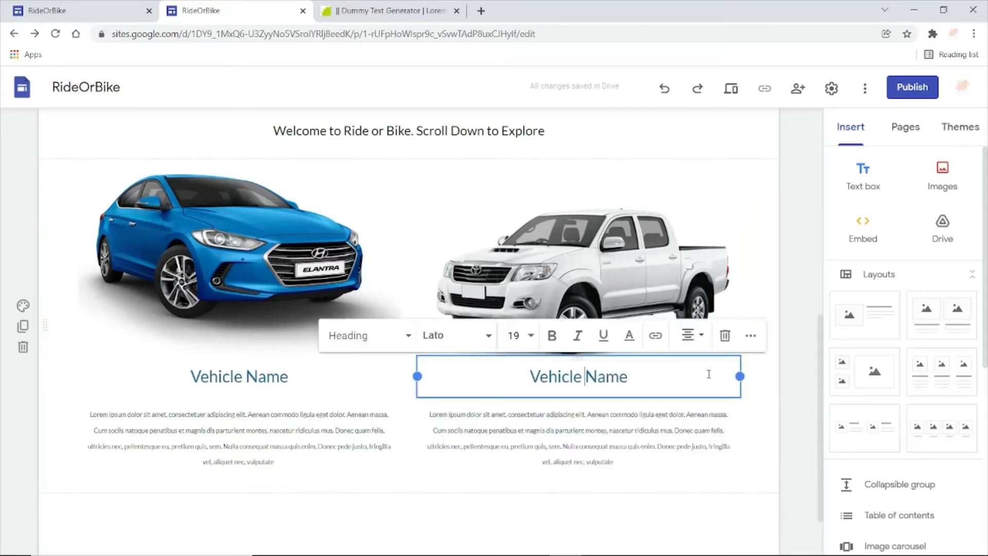
left_click(761, 432)
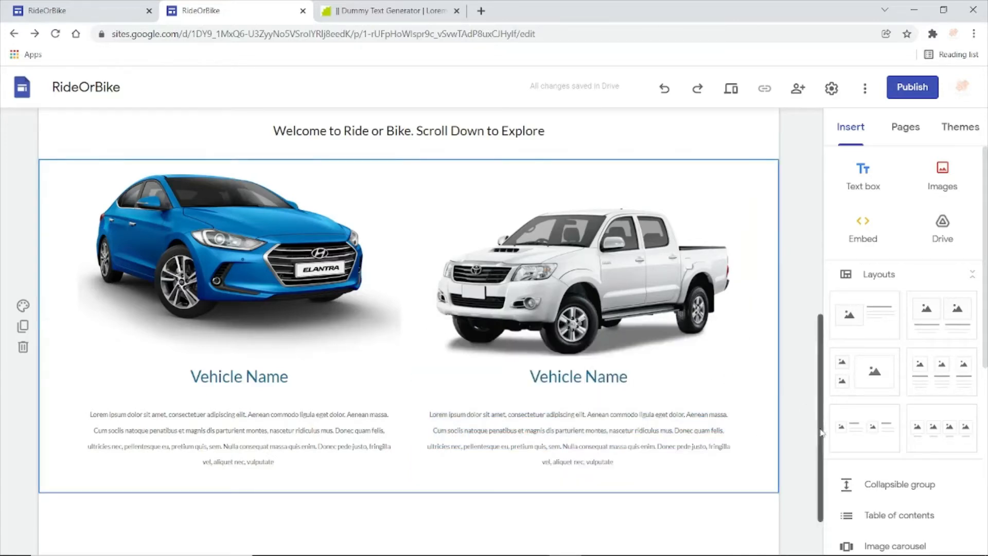
- Review the remaining vehicle and FAQ sections on the published reference site, and duplicate the two-vehicle section in the site editor
scroll(820, 415, "down", 2)
left_click(84, 9)
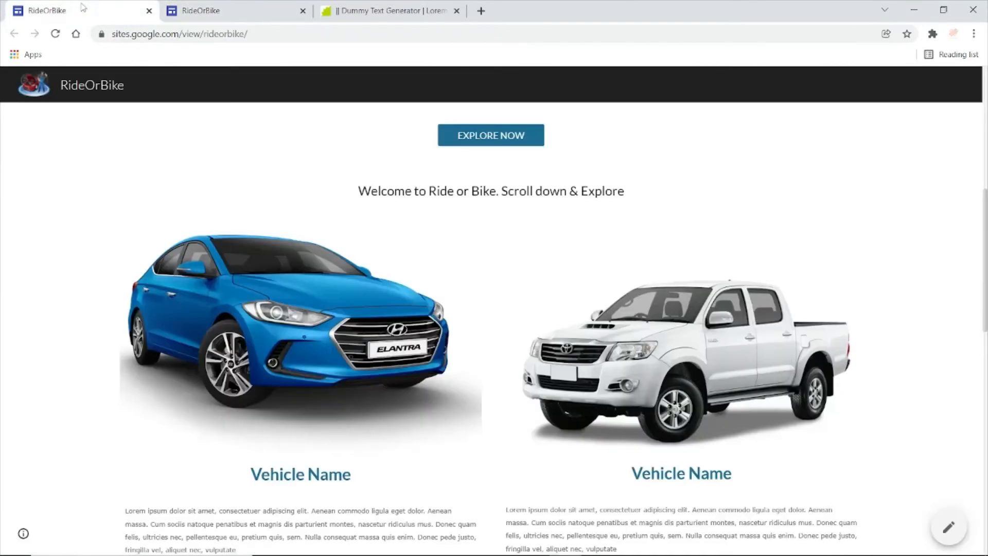
scroll(557, 327, "down", 9)
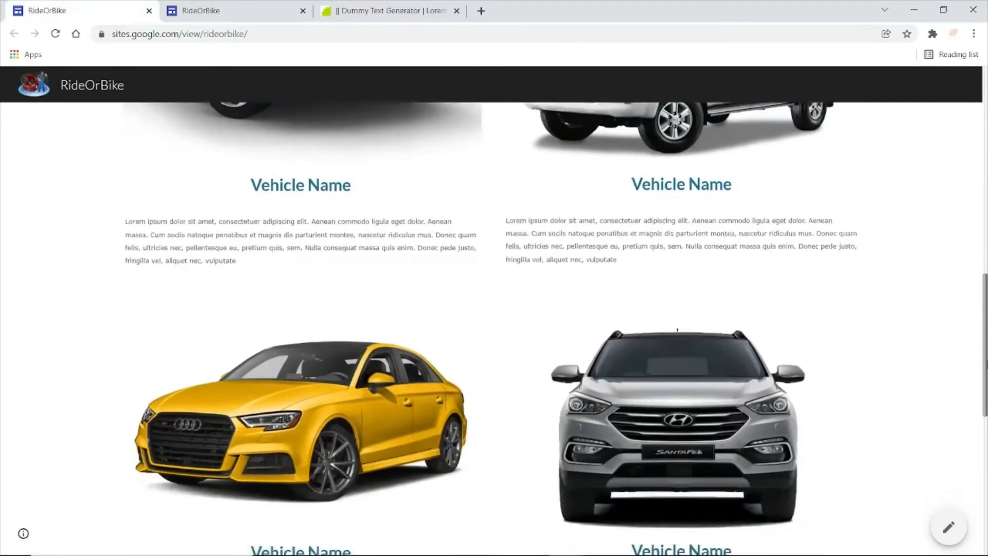
scroll(557, 327, "down", 2)
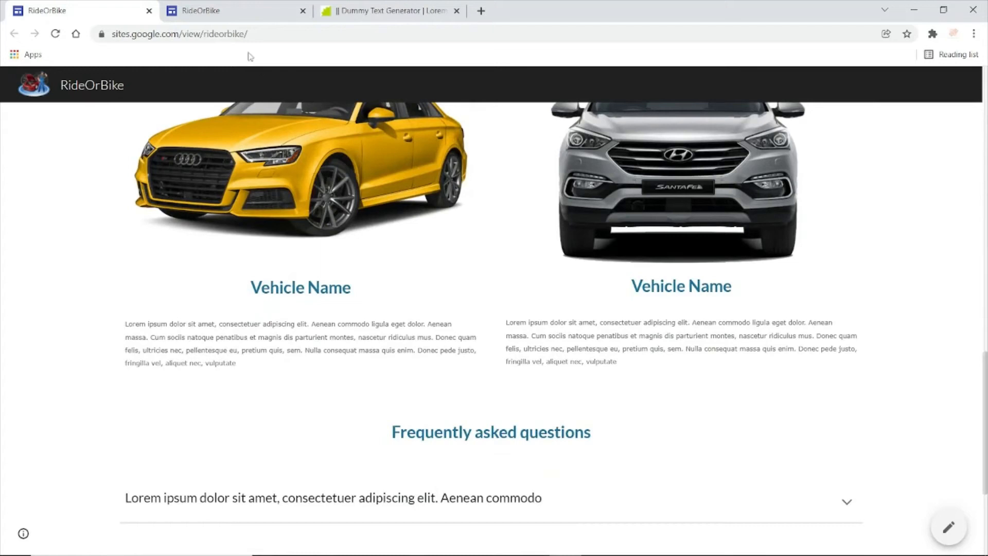
left_click(223, 13)
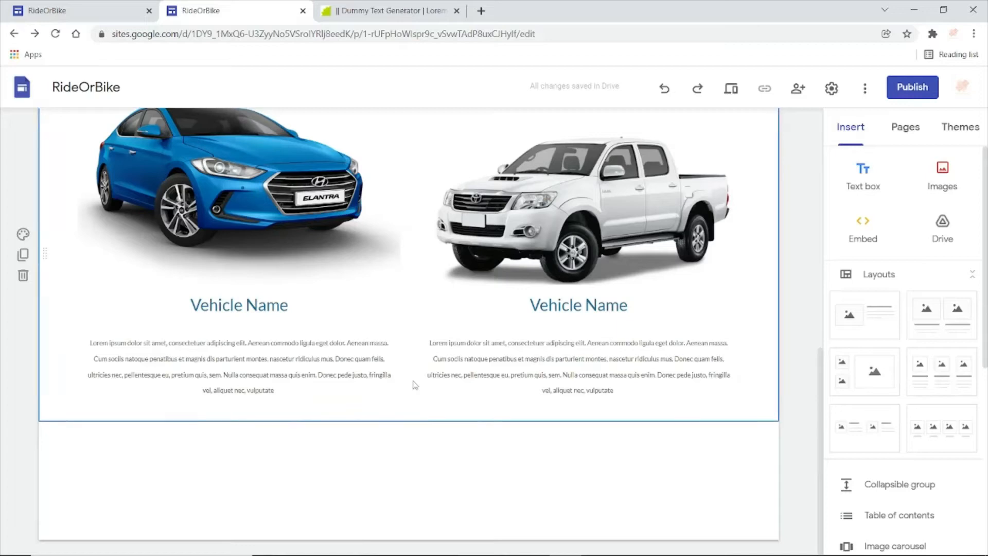
left_click(23, 255)
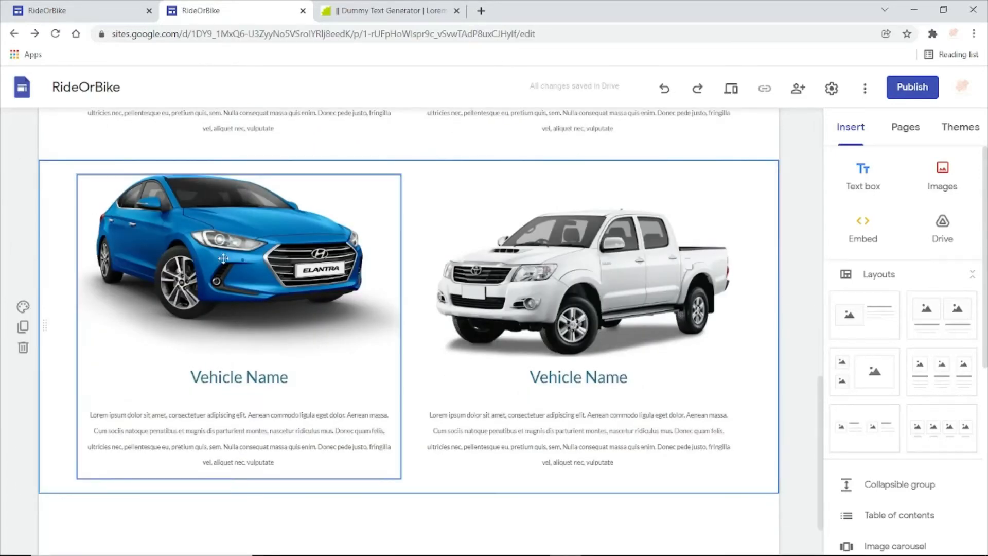
- Replace the blue car image in the duplicated section with the uploaded file klipartz.com (7)
left_click(224, 259)
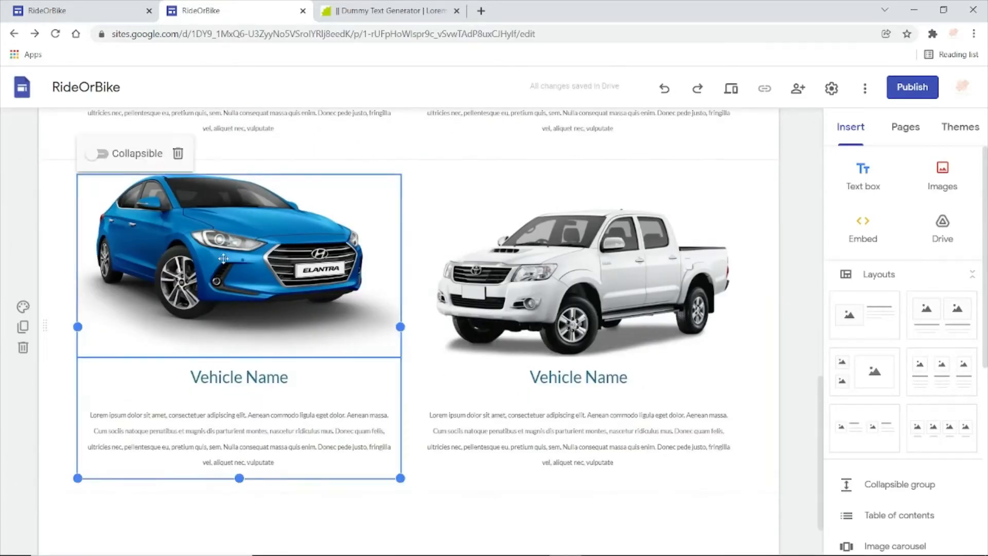
left_click(223, 259)
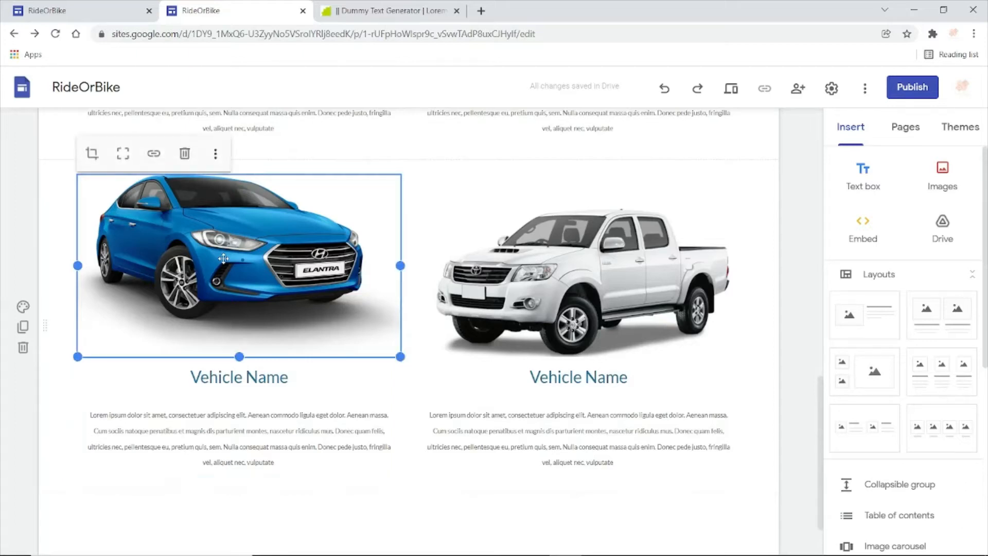
left_click(215, 160)
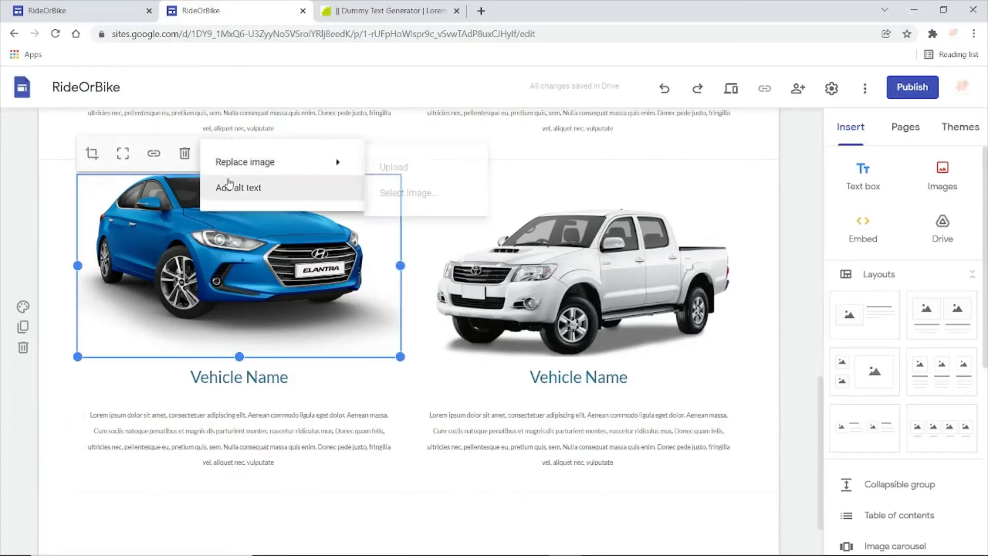
mouse_move(278, 163)
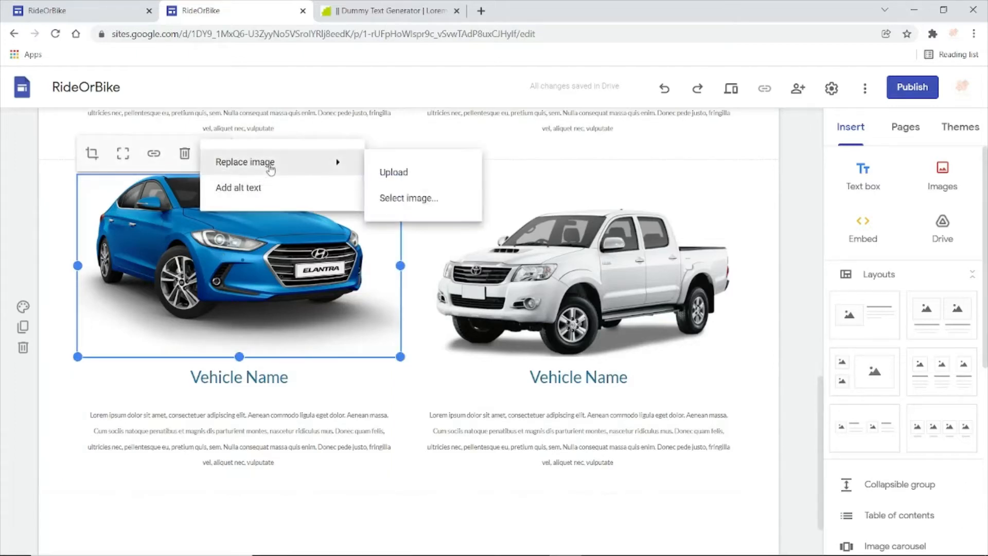
left_click(394, 173)
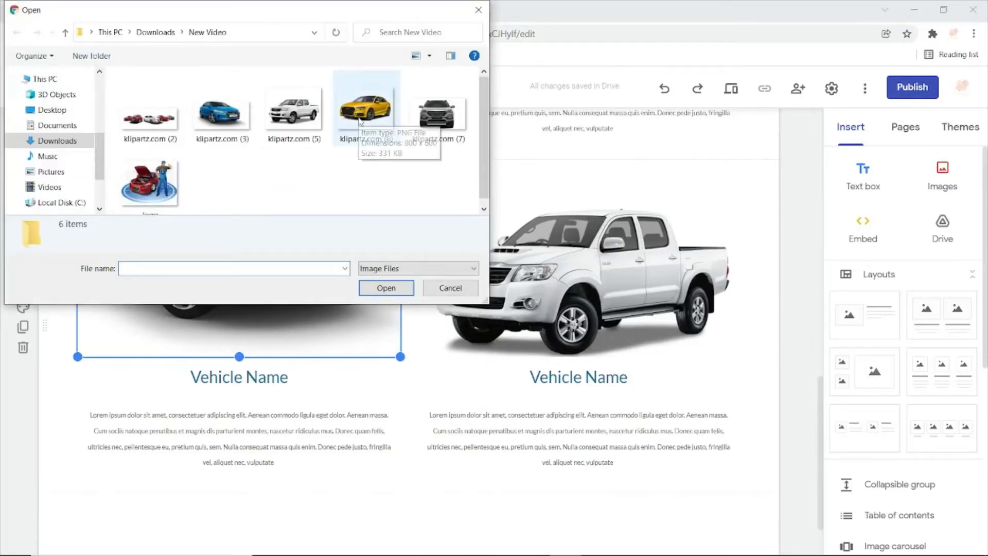
left_click(449, 128)
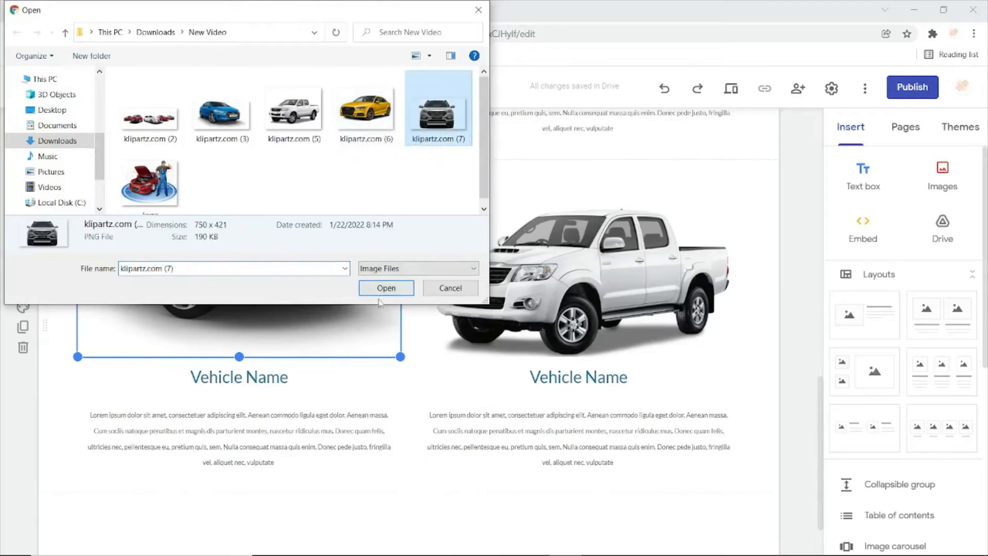
left_click(392, 289)
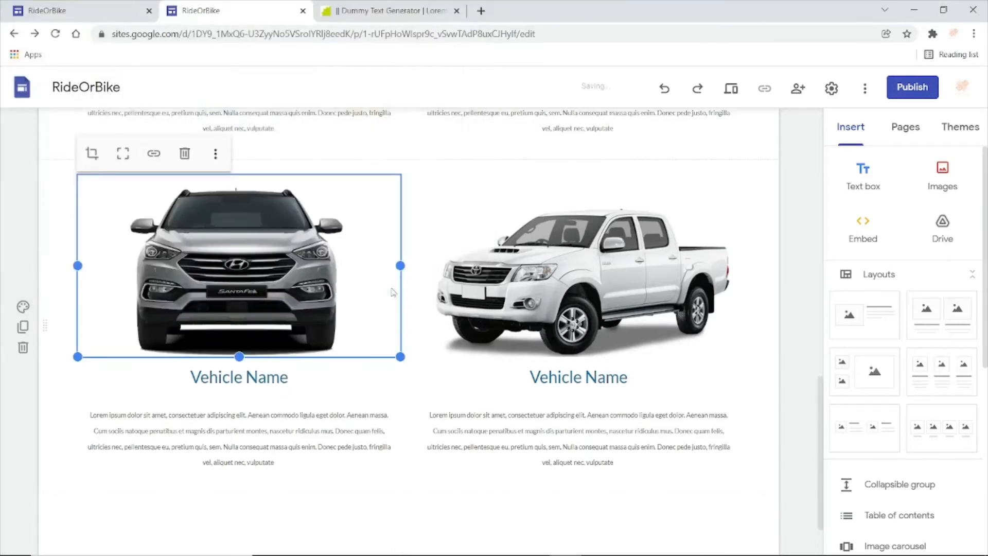
- Replace the white pickup image in the duplicated section with the uploaded file klipartz.com (6)
left_click(562, 289)
left_click(562, 289)
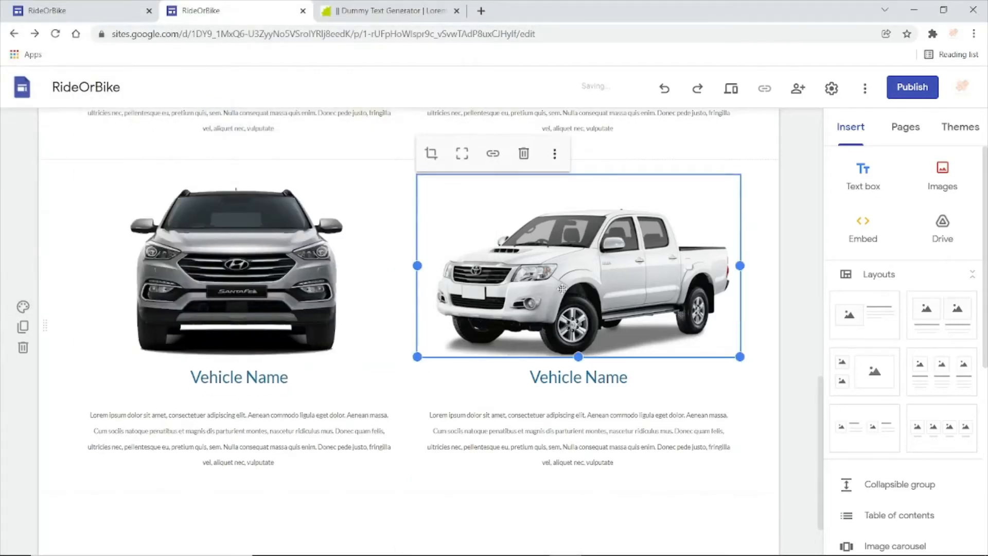
left_click(556, 157)
mouse_move(588, 174)
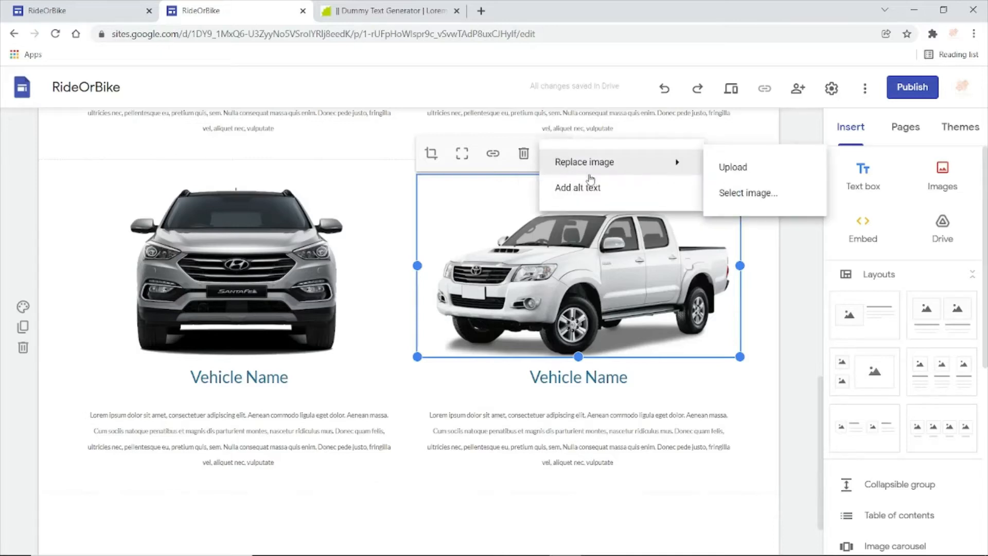
left_click(731, 169)
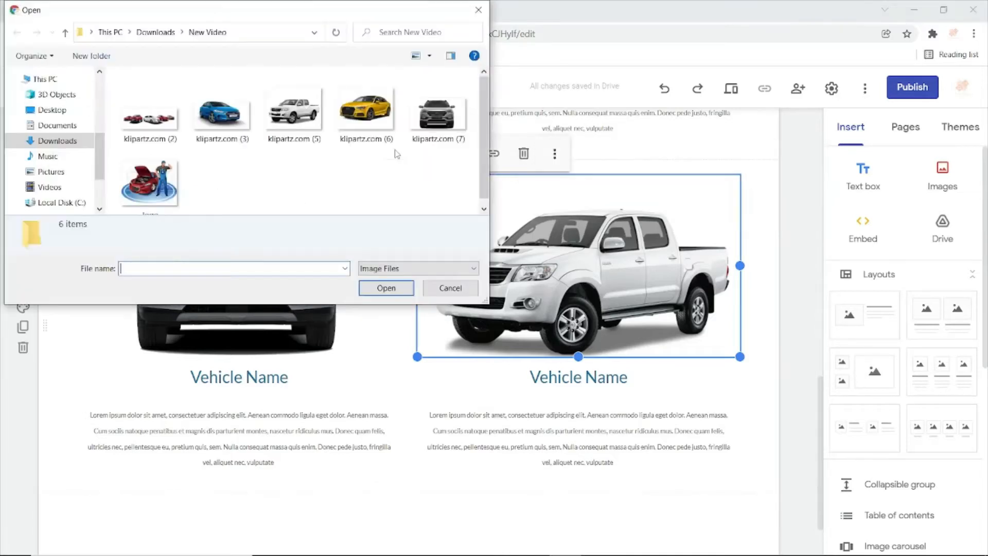
left_click(367, 116)
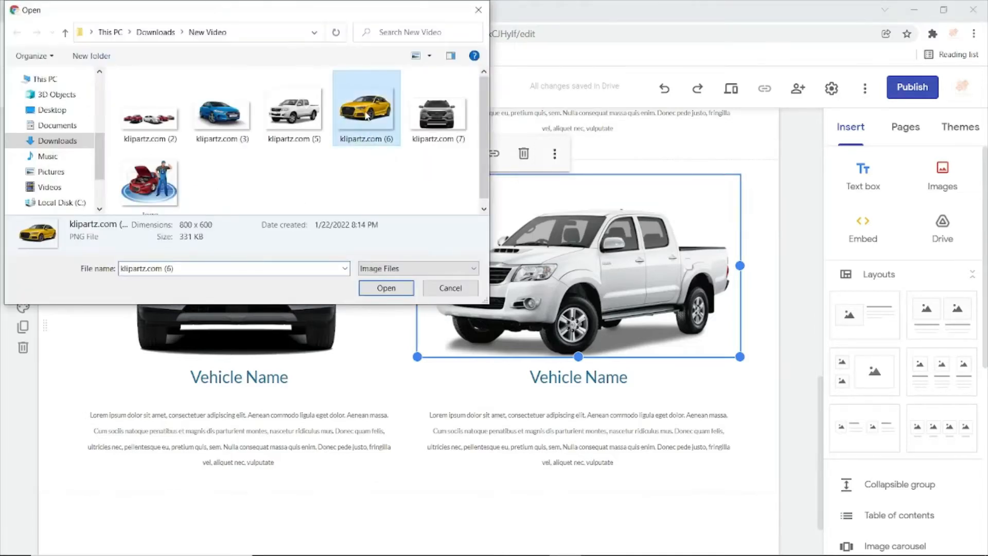
left_click(392, 288)
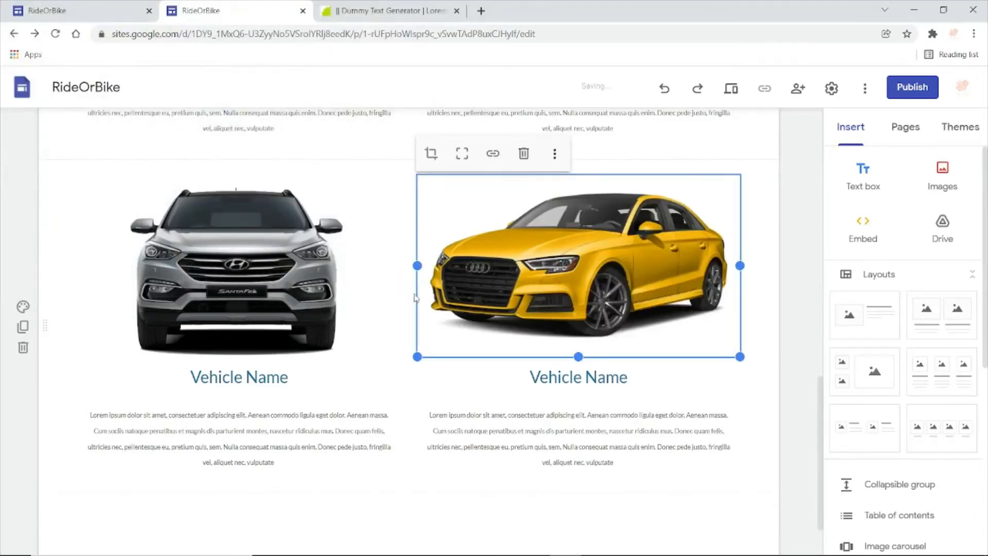
left_click(533, 524)
- Insert a text box below the last vehicle section, with the Heading style and centre alignment
scroll(822, 438, "down", 3)
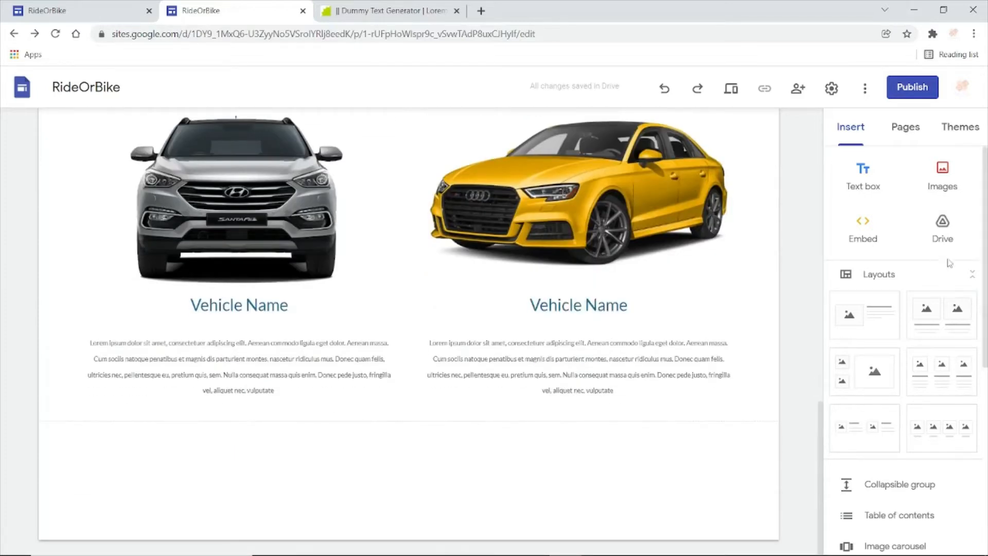
left_click(871, 188)
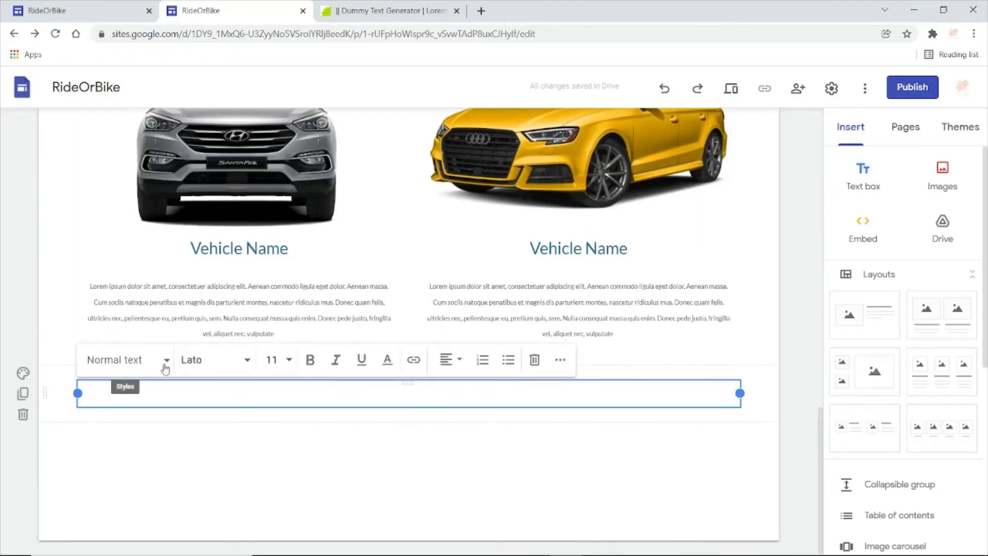
left_click(165, 369)
left_click(141, 435)
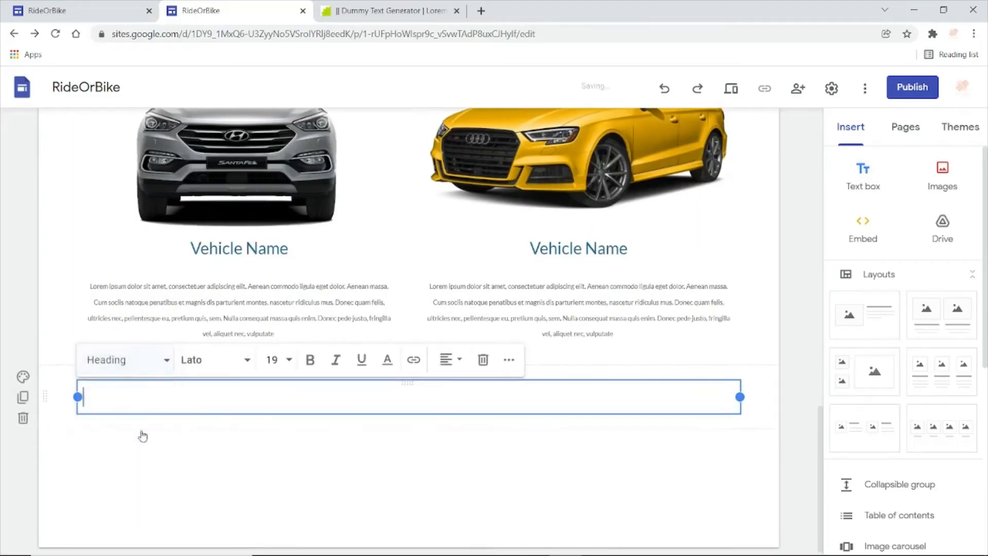
left_click(460, 367)
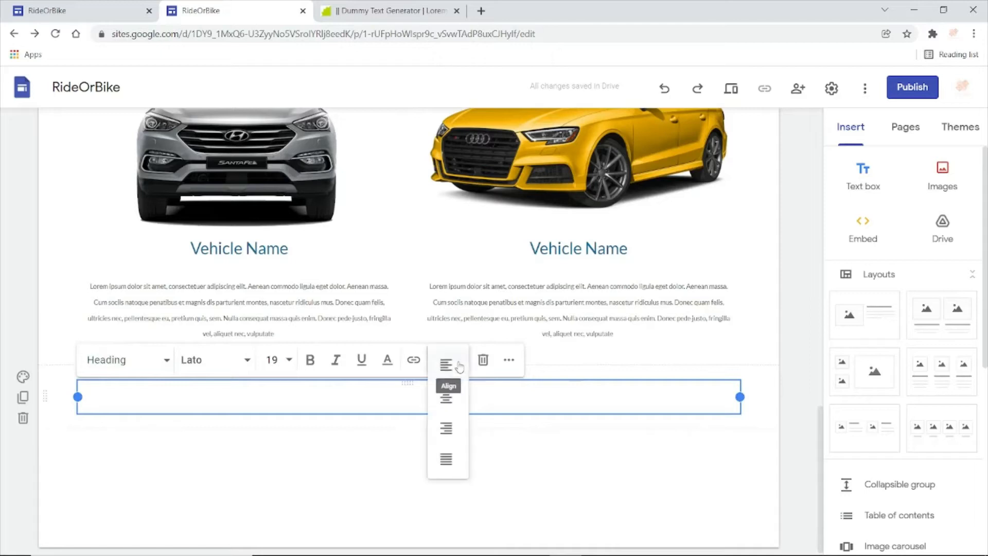
left_click(453, 392)
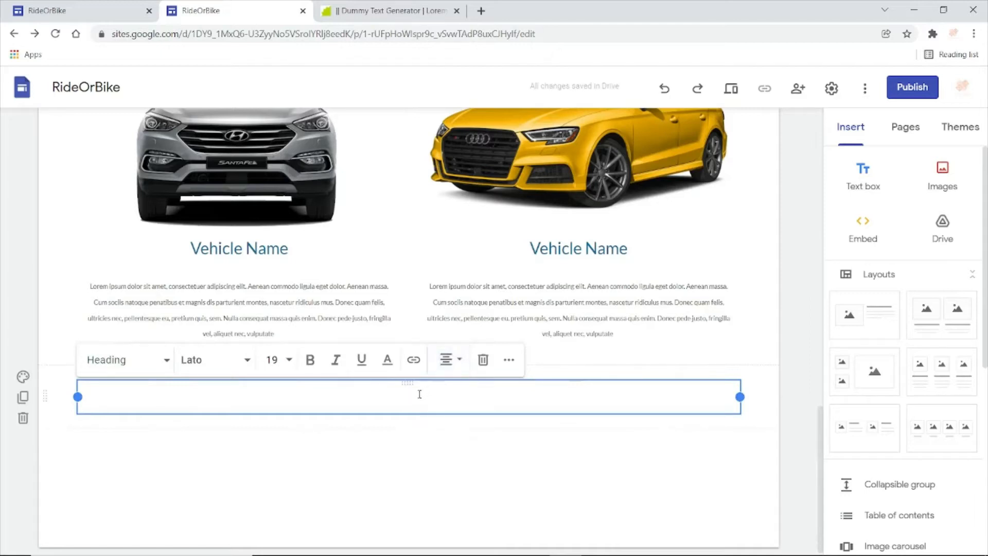
- Enter "Frequently Asked Questions" as the heading in the new text box
type("Frequentl")
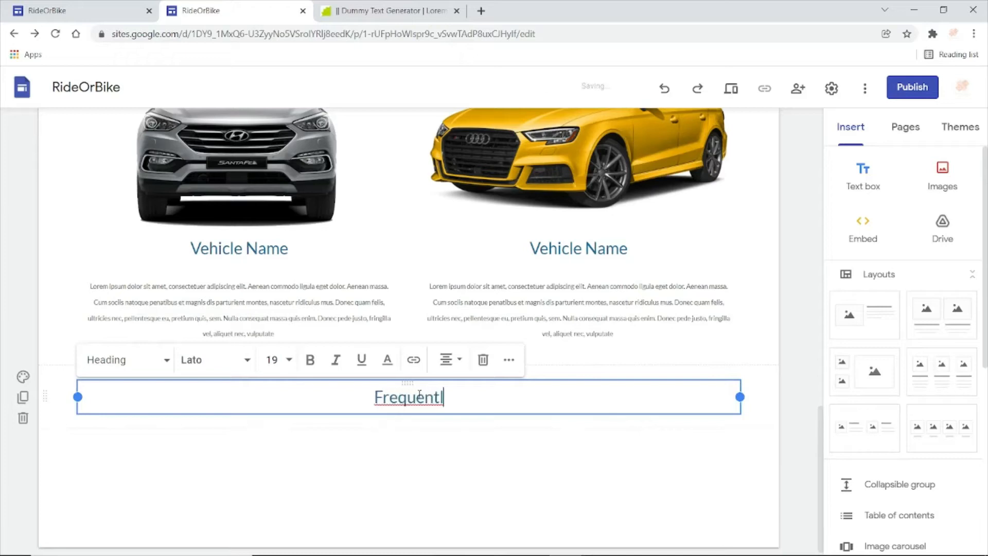
type("y Asked ")
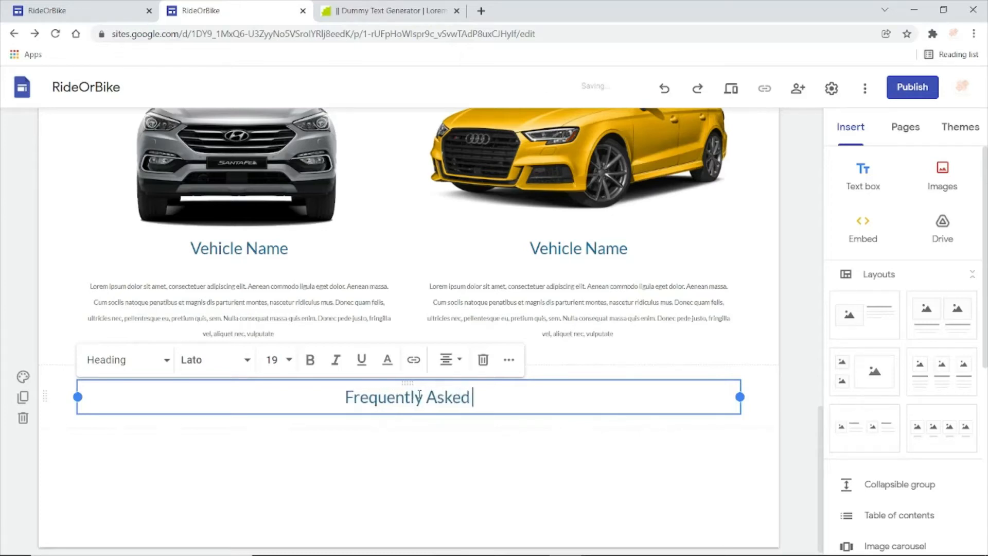
type("Questions")
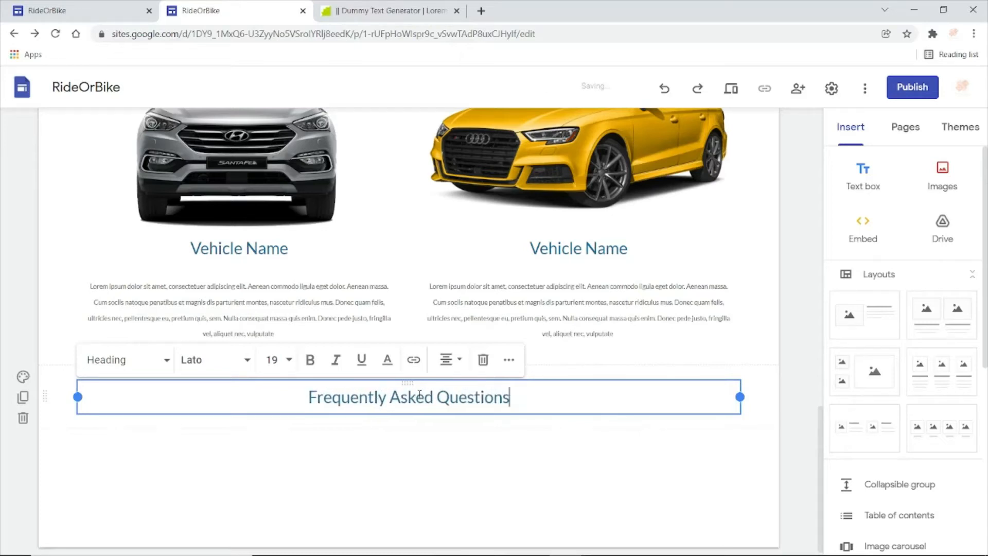
- Insert a collapsible group below the "Frequently Asked Questions" heading
left_click(434, 451)
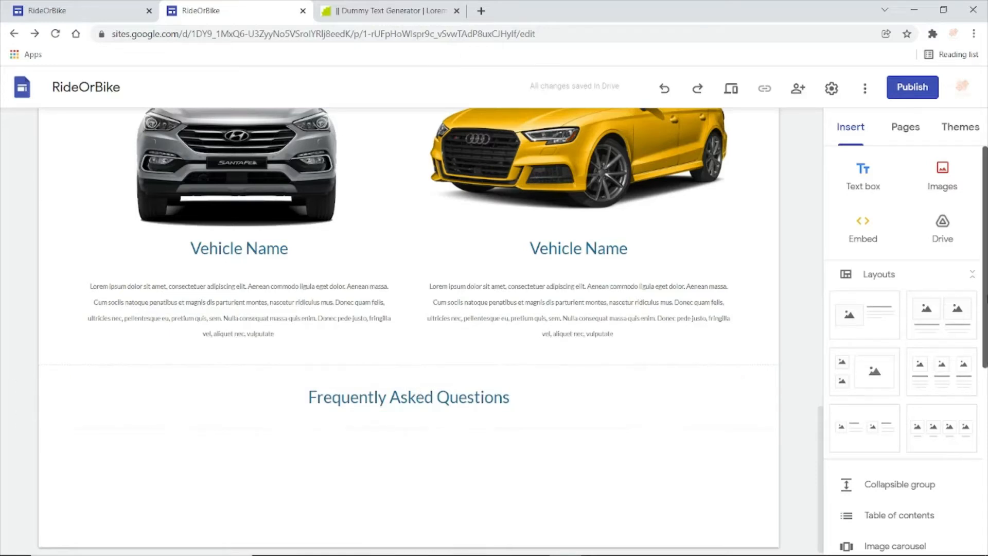
scroll(906, 350, "down", 6)
scroll(912, 394, "down", 1)
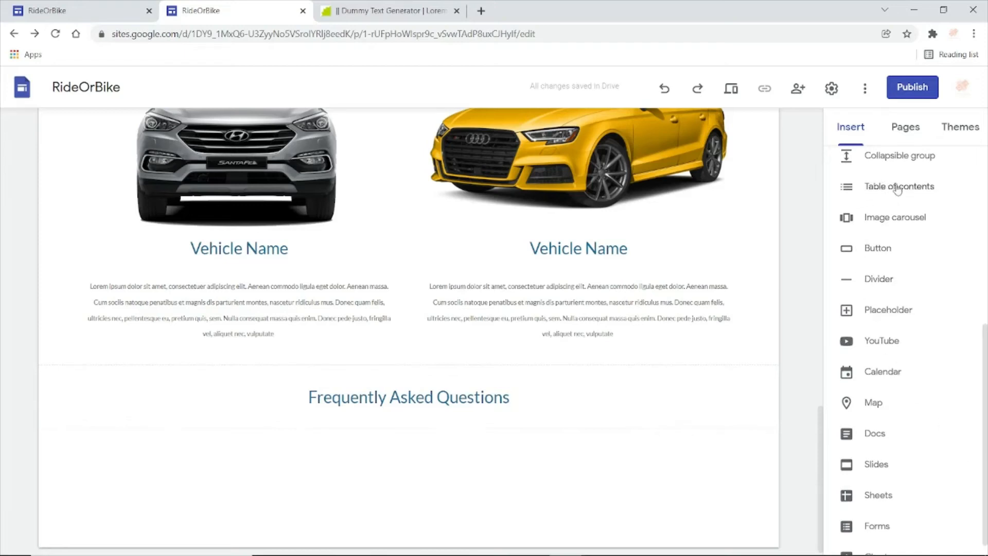
left_click(891, 159)
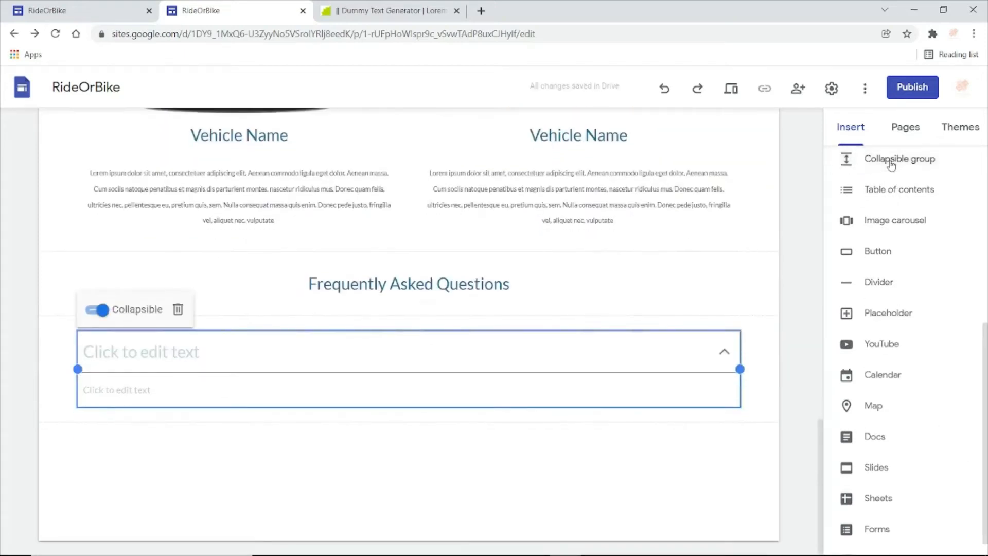
- Generate 10 words of Lorem ipsum in the Dummy Text Generator tab and copy the text
left_click(388, 11)
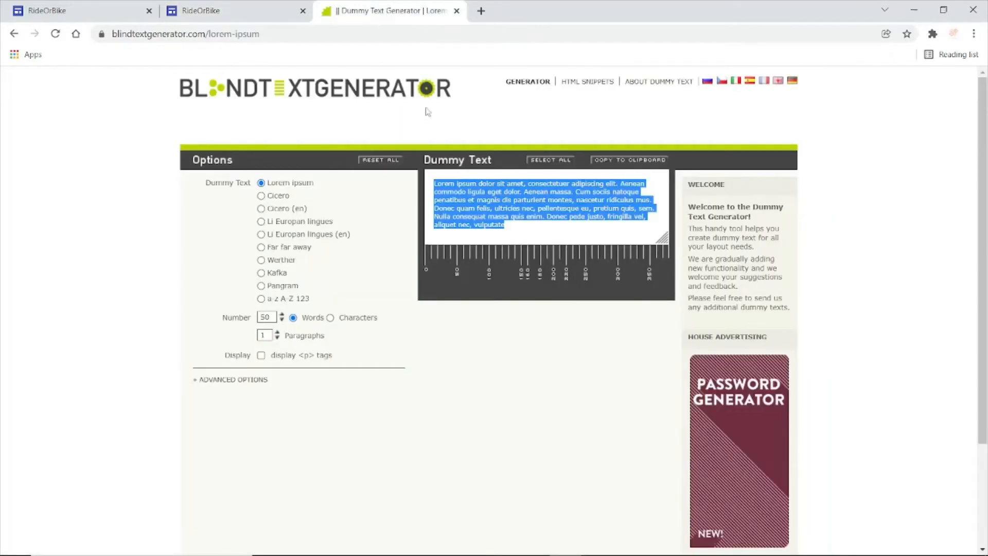
left_click(269, 317)
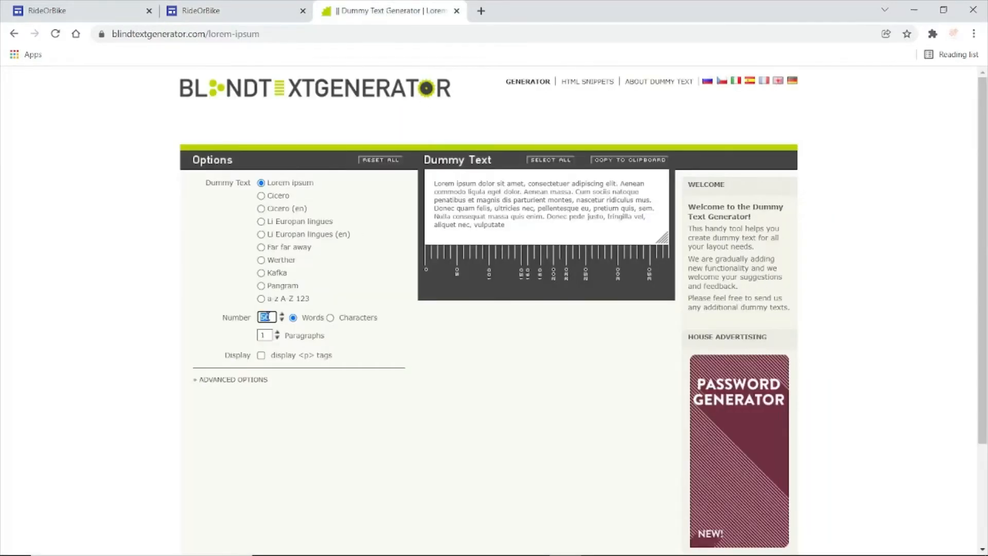
type("20")
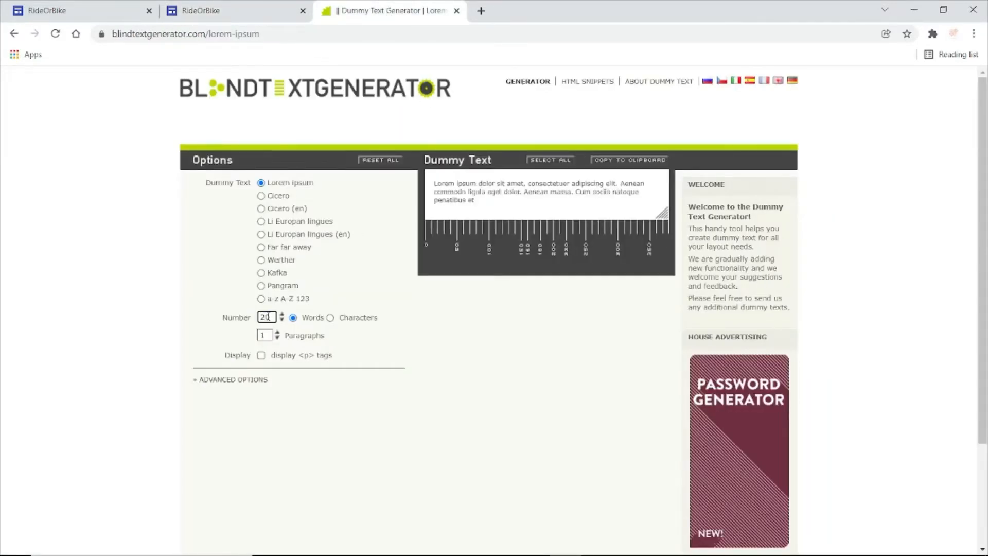
type("10")
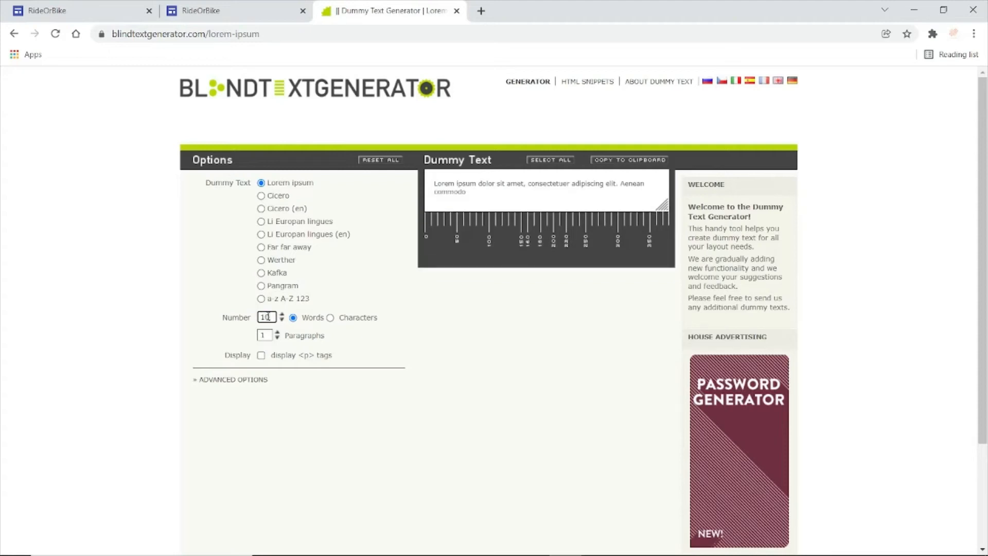
triple_click(459, 192)
key("ctrl+c")
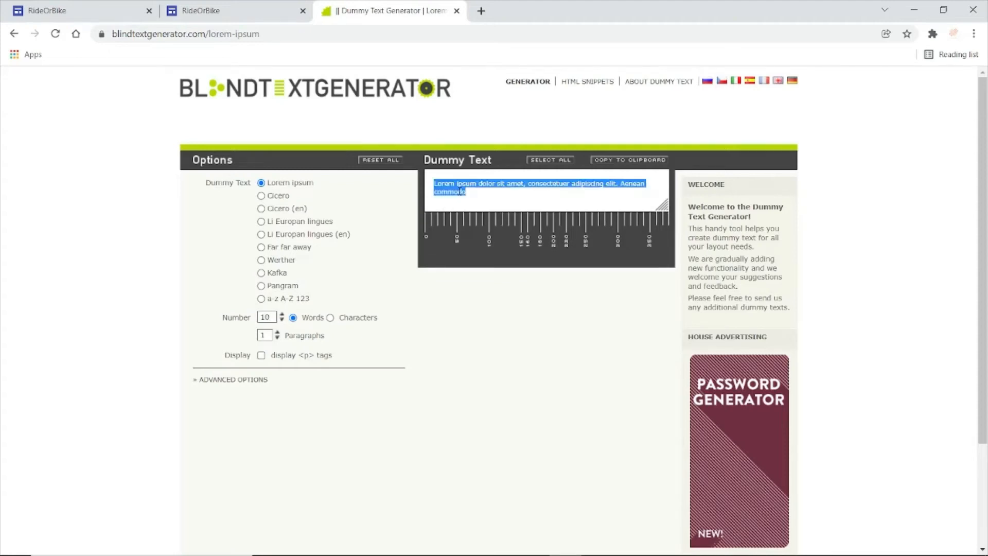
- Paste the 10-word dummy text into the collapsible group's header on the RideOrBike site and remove the extra blank line
left_click(289, 11)
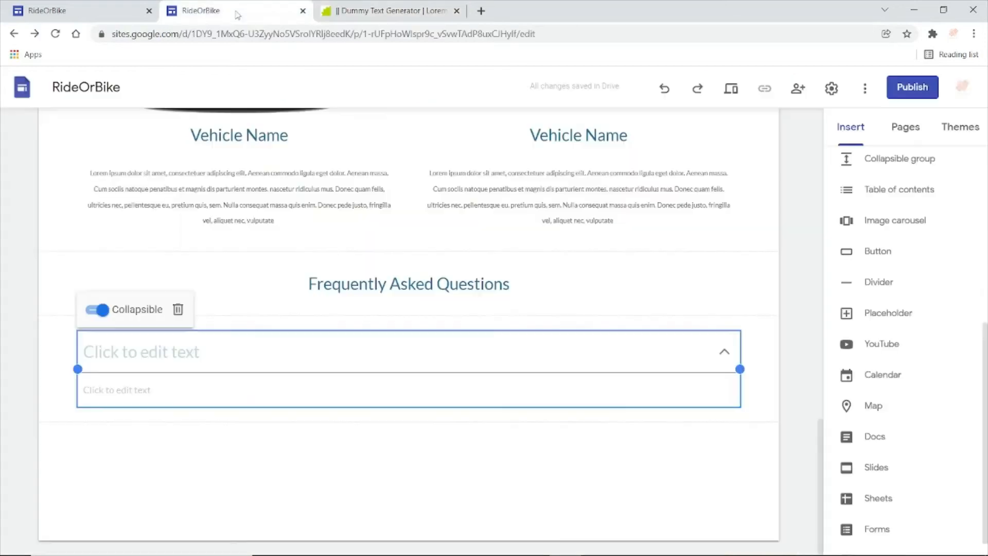
left_click(169, 350)
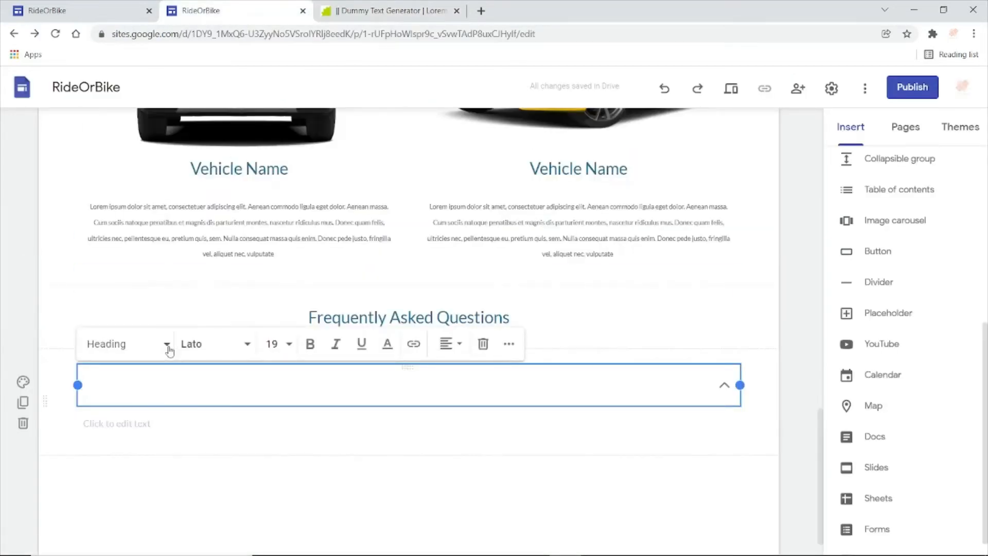
left_click(246, 431)
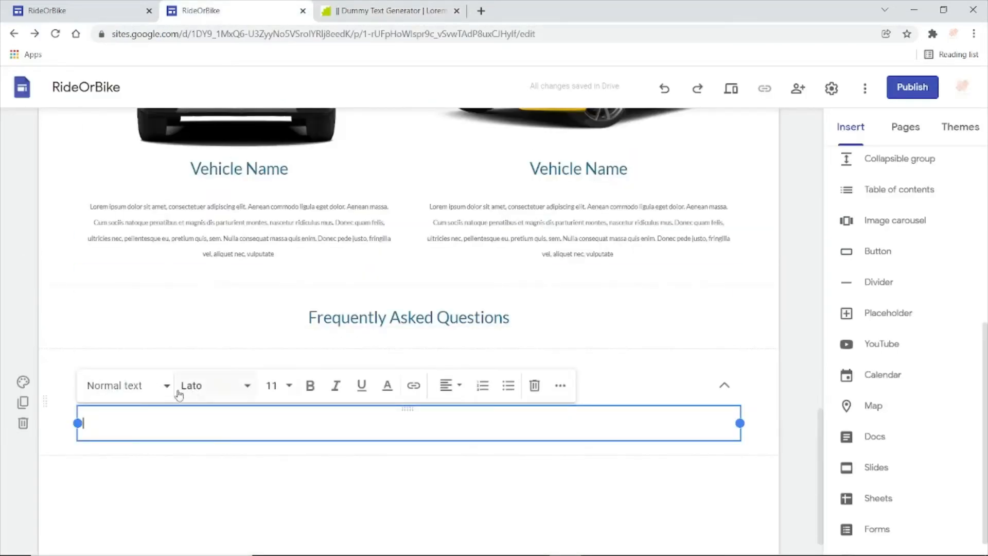
left_click(206, 328)
left_click(179, 383)
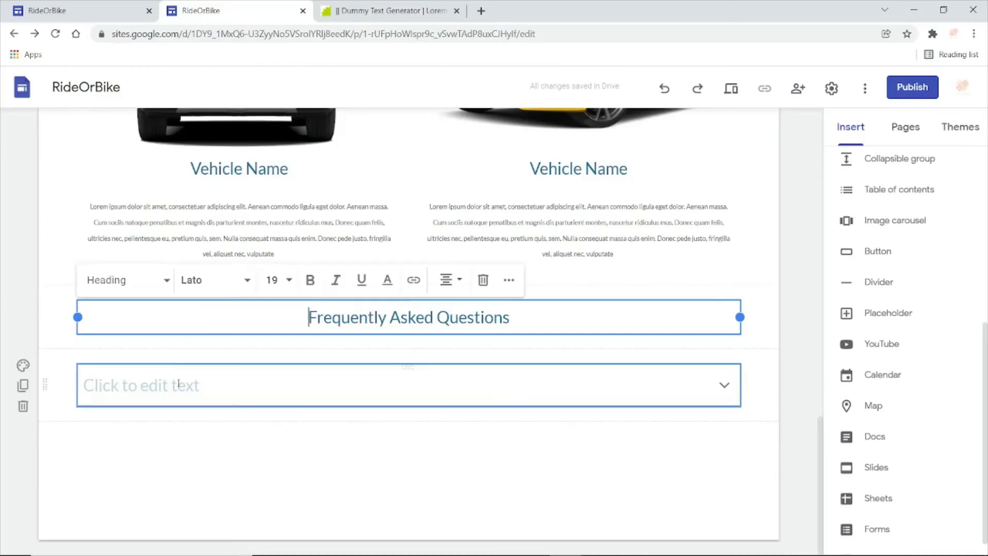
key("ctrl+v")
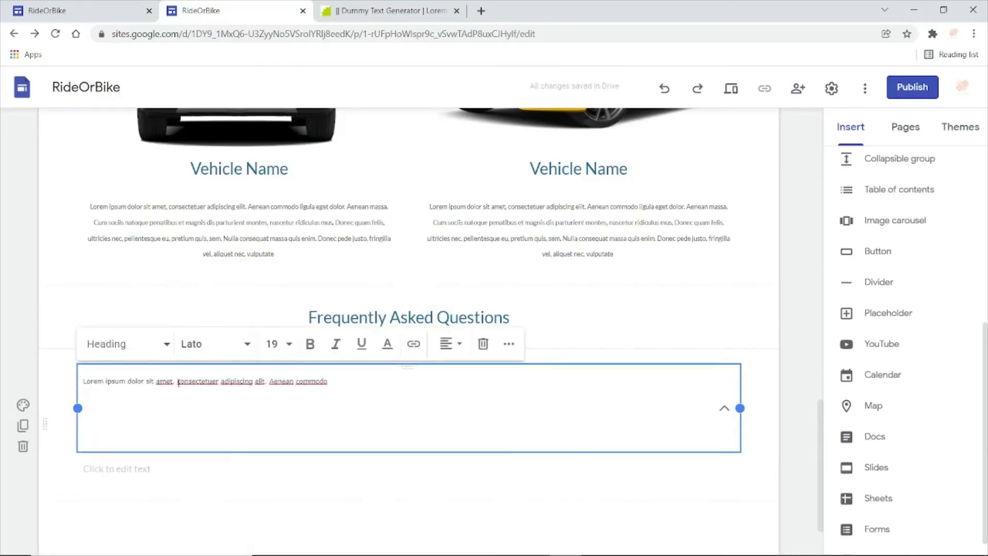
key("BackSpace")
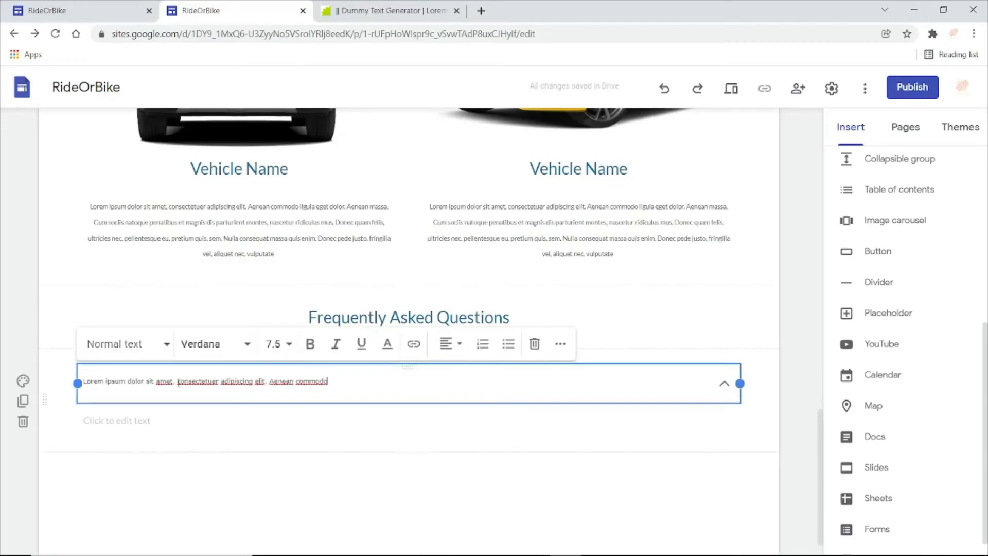
- Apply the Subheading style to the collapsible group's header text
triple_click(181, 381)
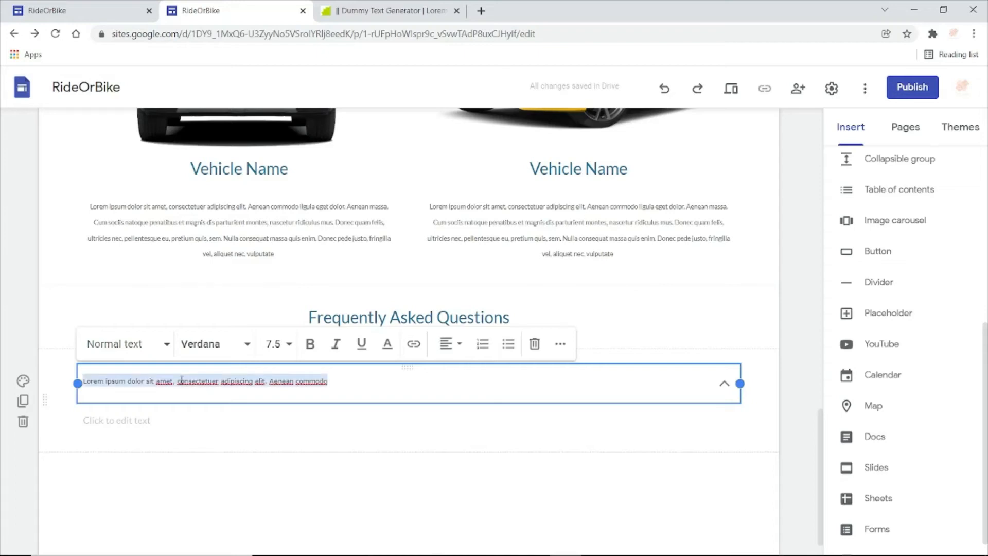
left_click(164, 345)
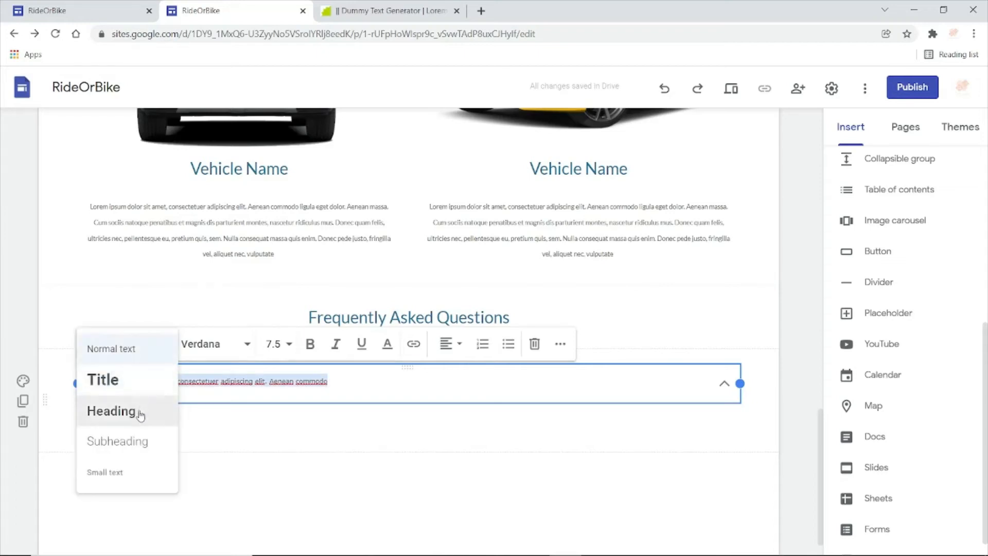
left_click(137, 441)
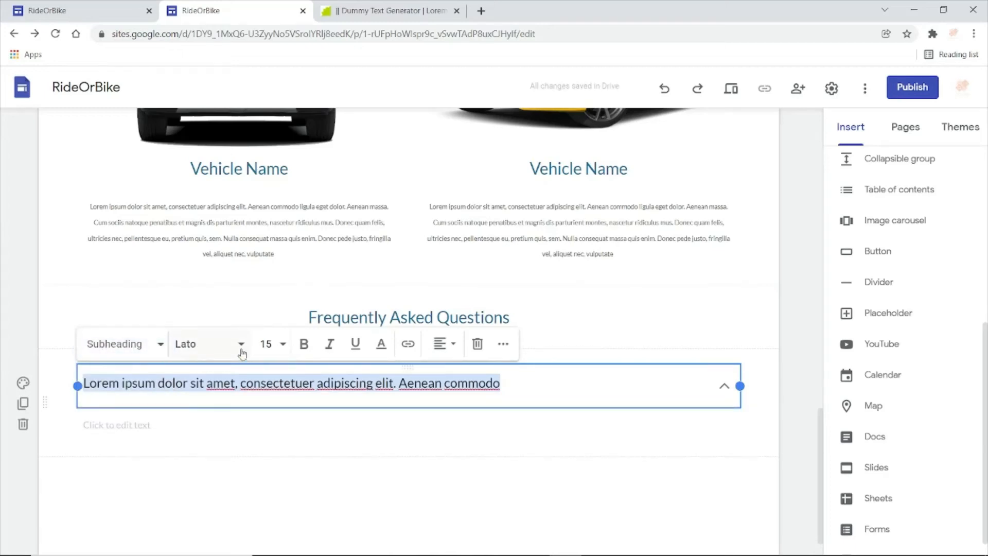
- Generate 50 words of Lorem ipsum in the Dummy Text Generator tab for the group's body and copy the text
left_click(403, 431)
left_click(276, 428)
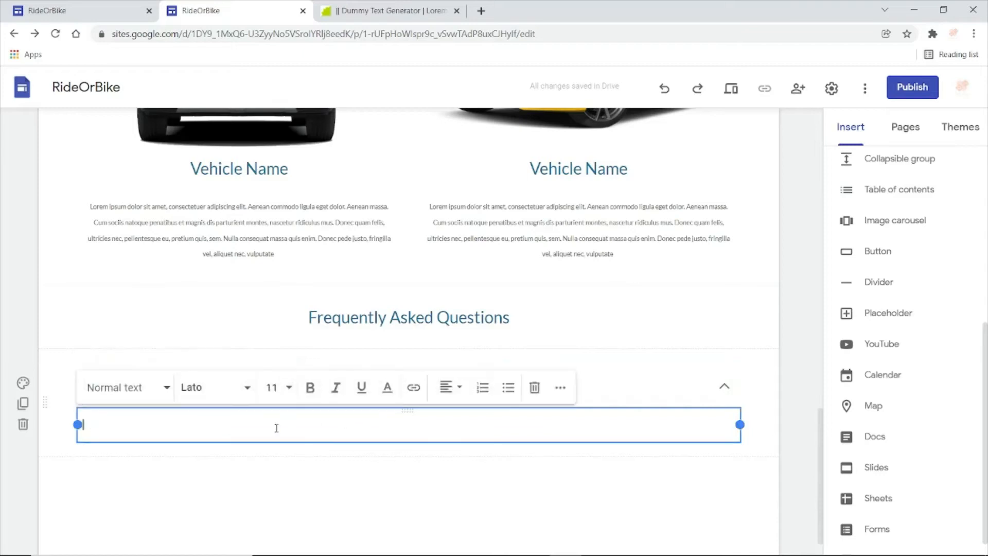
left_click(404, 12)
double_click(271, 317)
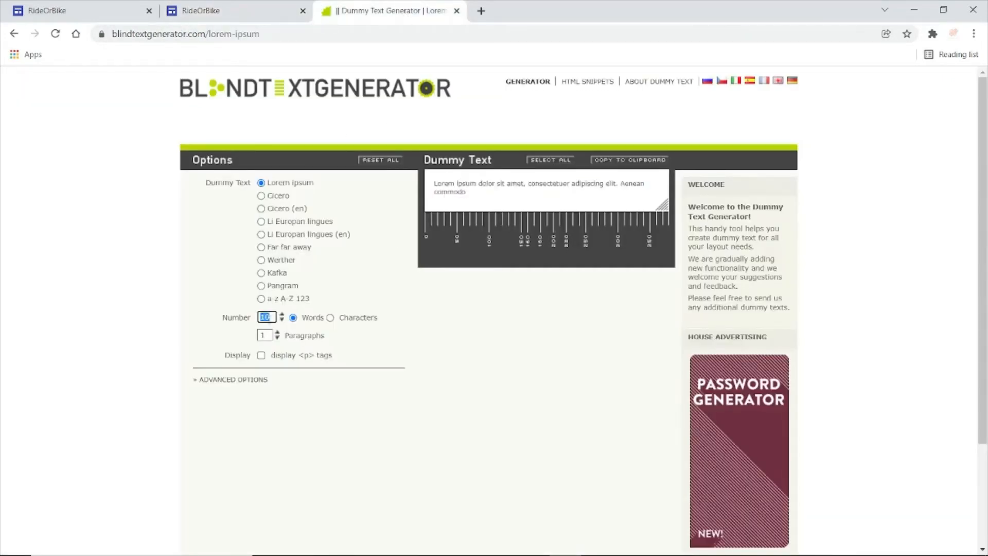
type("50")
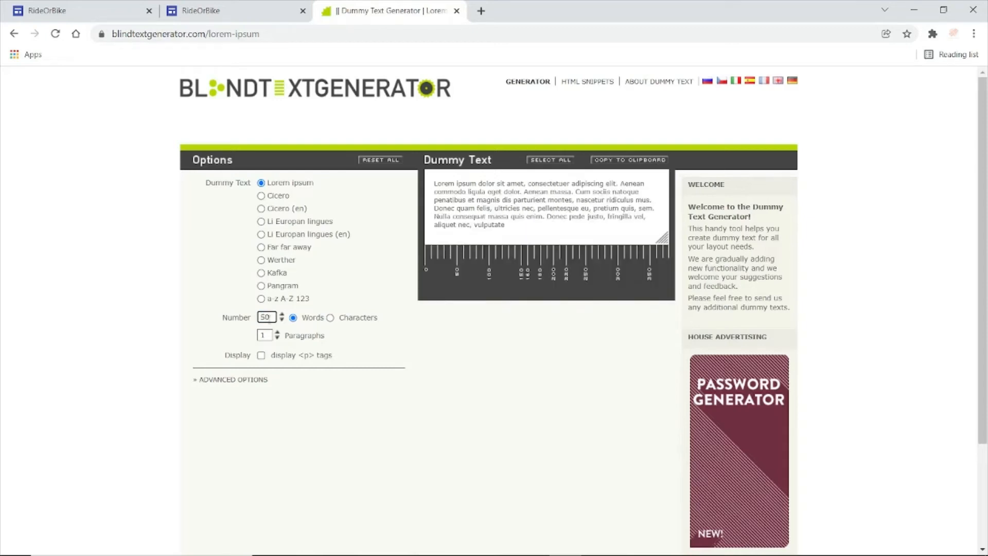
left_click(508, 227)
key("ctrl+c")
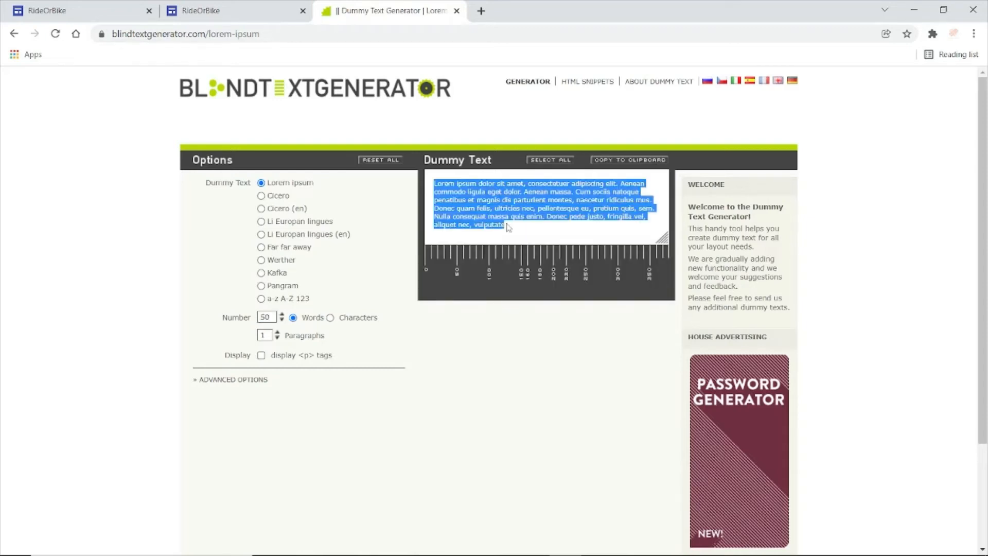
- Paste the 50-word dummy text into the collapsible group's body on the RideOrBike site and remove the trailing blank lines
left_click(245, 13)
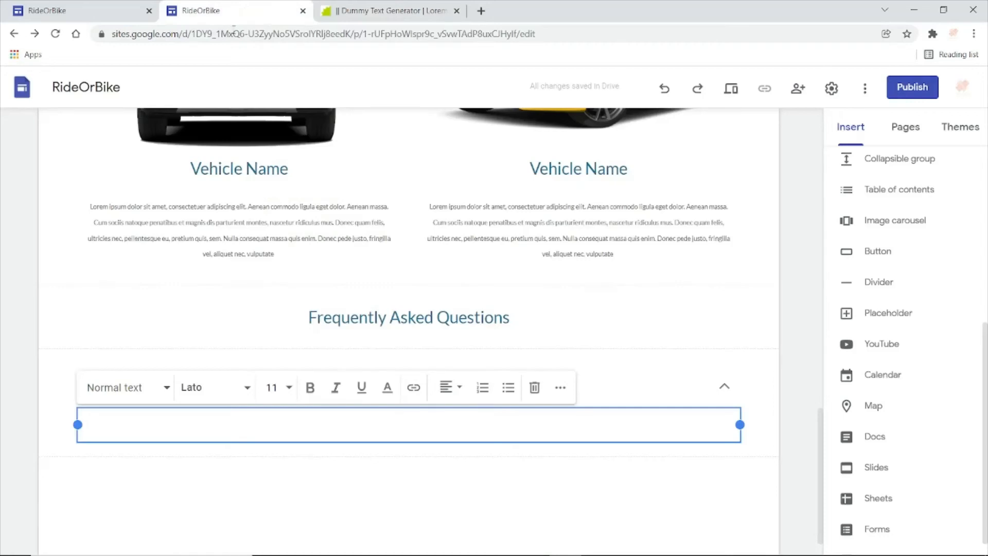
key("ctrl+v")
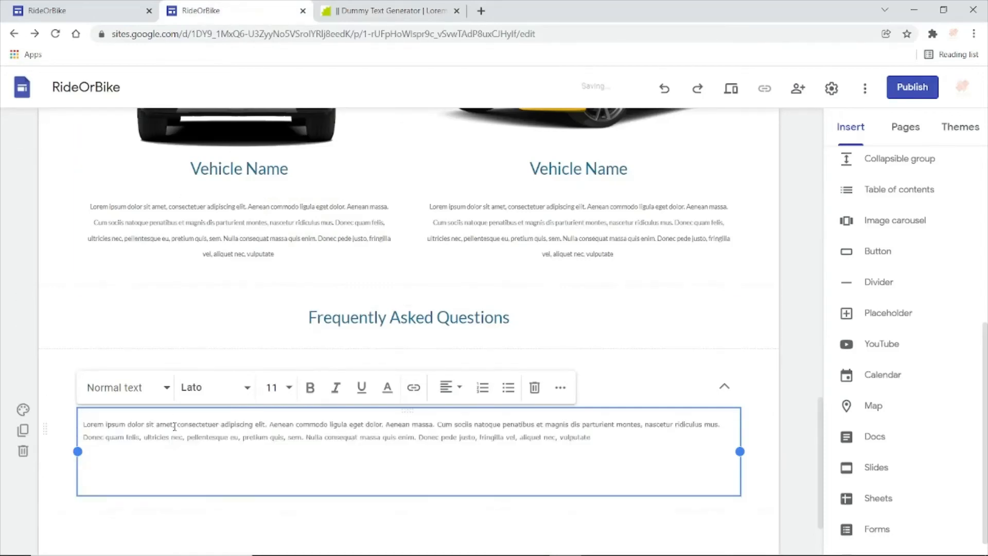
key("BackSpace")
key("BackSpace")
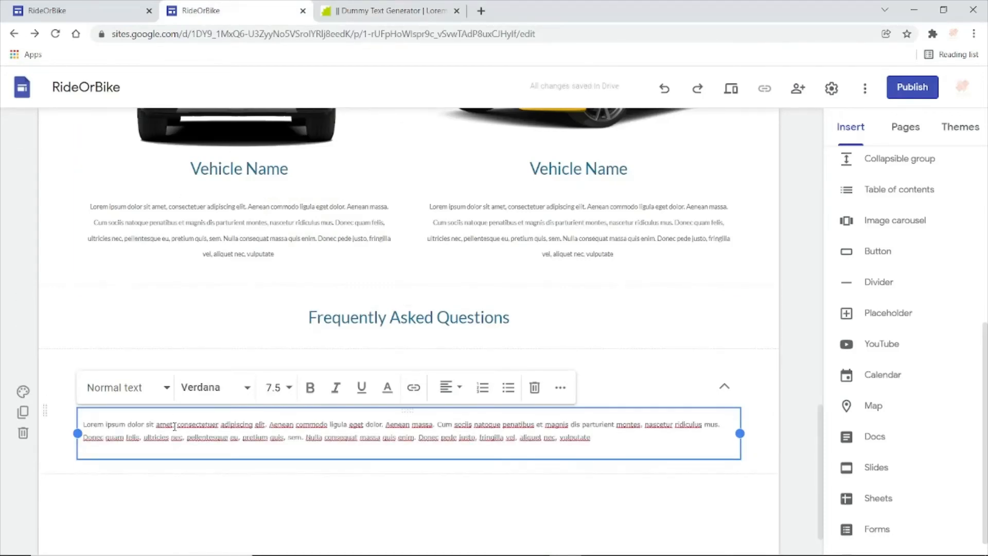
- Change the font of all the collapsible group's body text to Lato
key("ctrl+a")
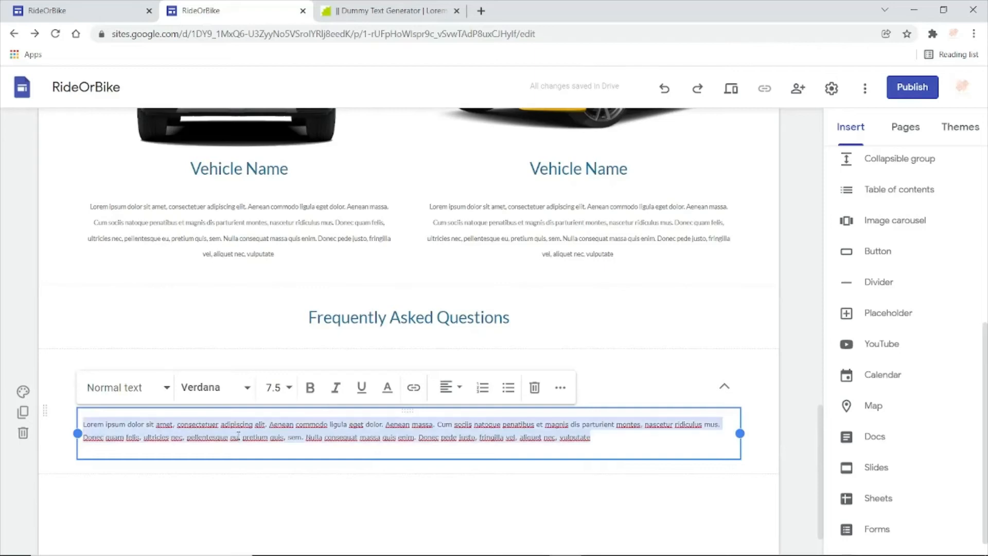
left_click(249, 391)
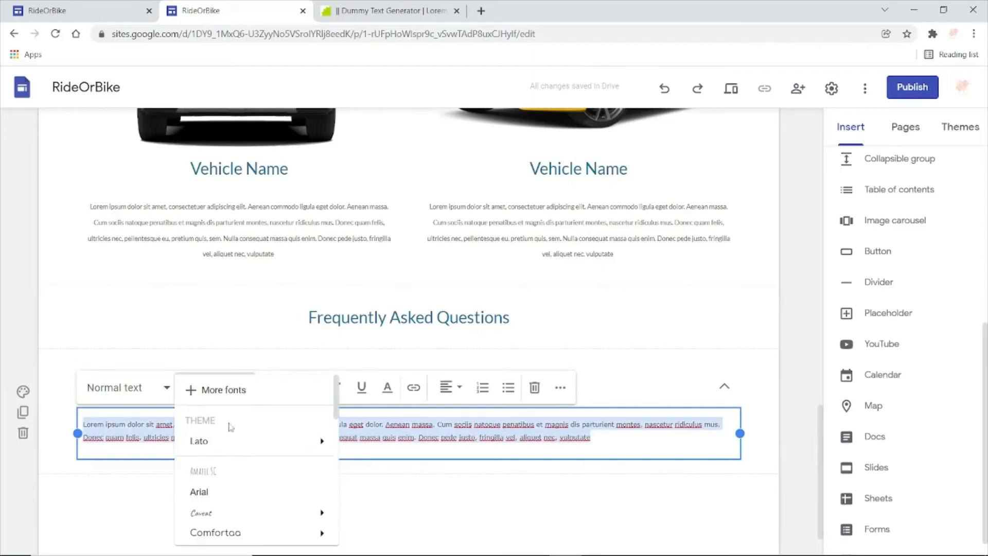
left_click(227, 450)
left_click(347, 503)
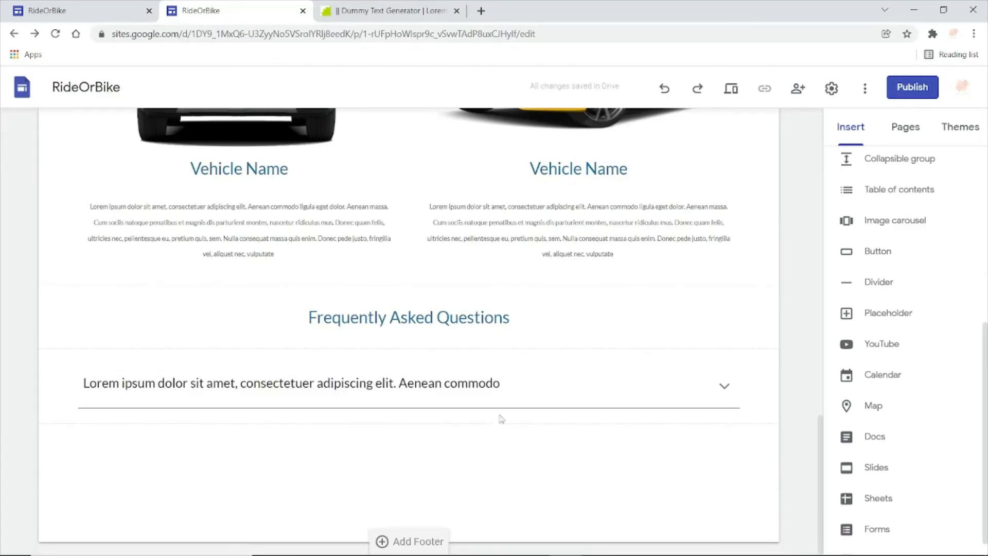
- Duplicate the collapsible question section twice to make three FAQ entries
left_click(530, 388)
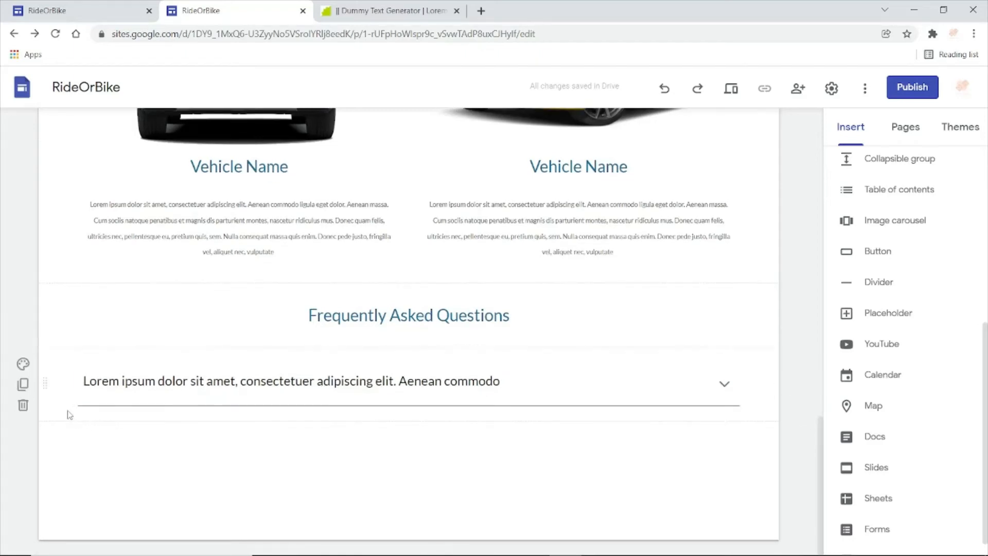
left_click(23, 385)
left_click(22, 384)
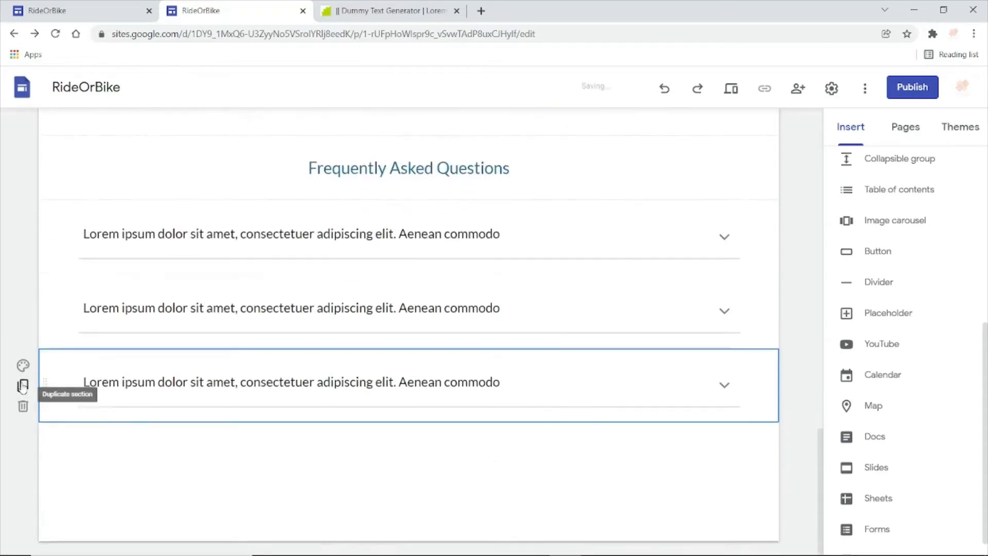
- Add a page footer with the Style 3 section colour, following the reference site, and open its text for editing
left_click(88, 12)
scroll(869, 477, "down", 4)
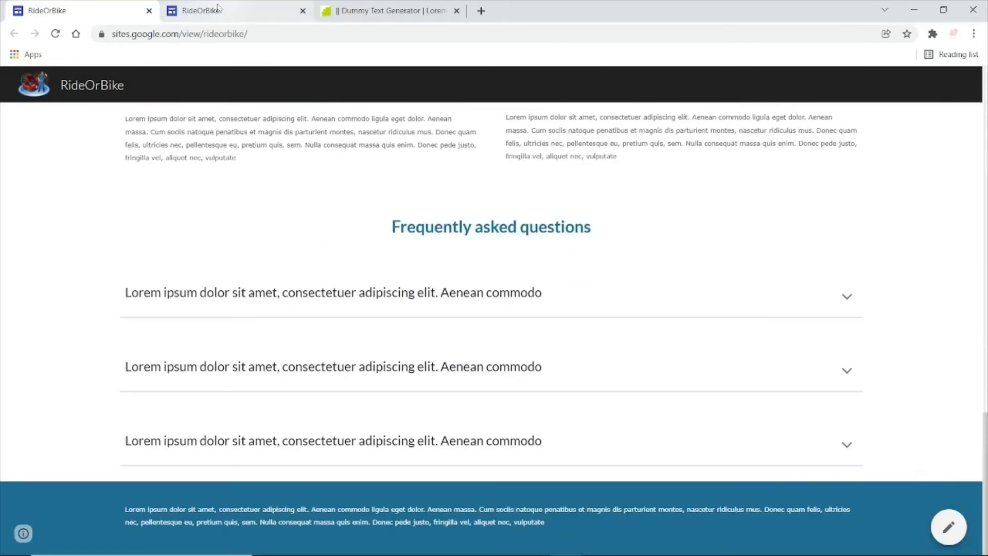
left_click(198, 9)
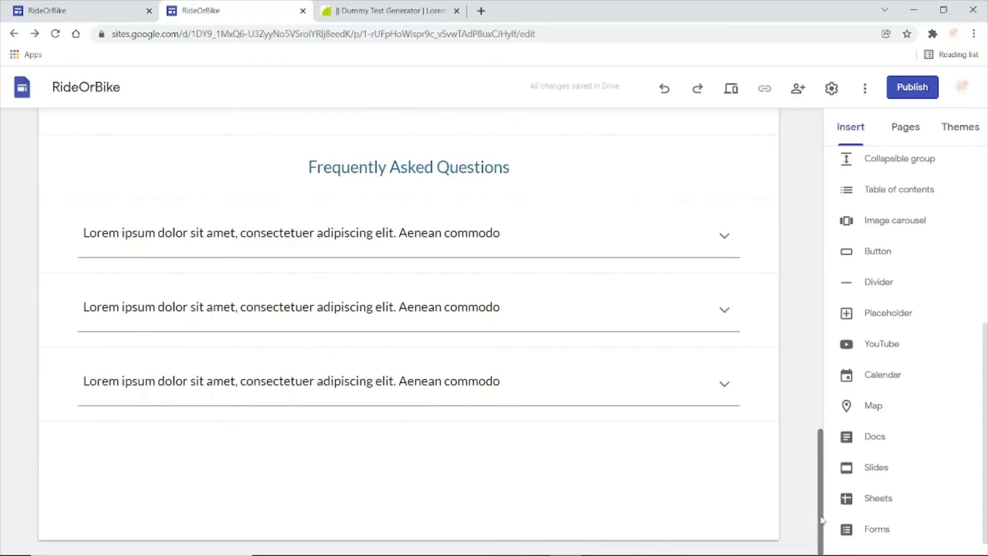
left_click(380, 535)
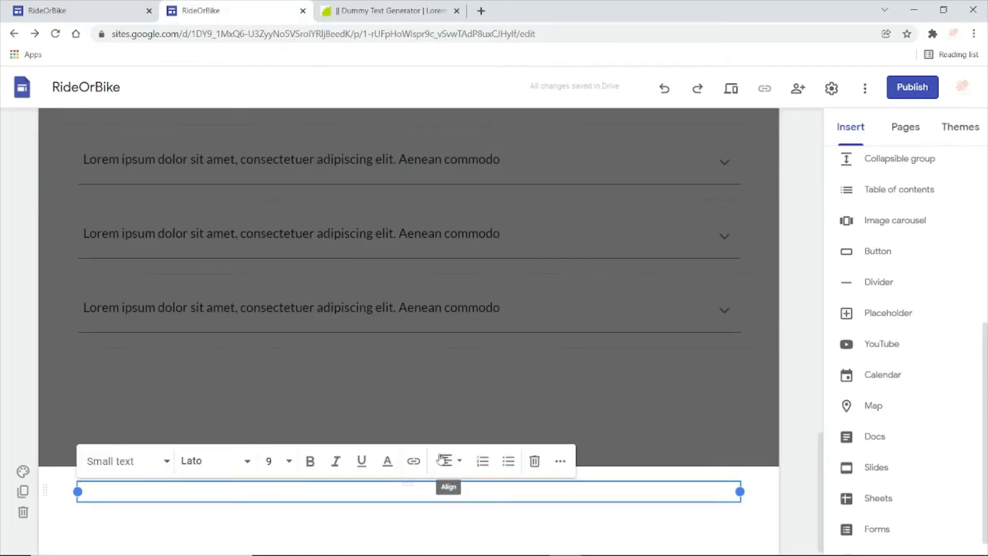
left_click(24, 472)
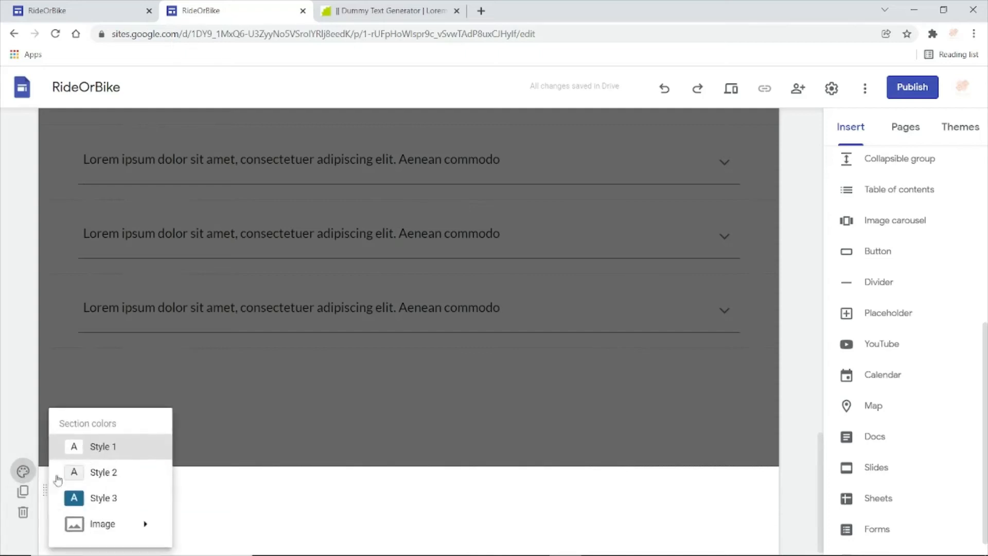
left_click(100, 498)
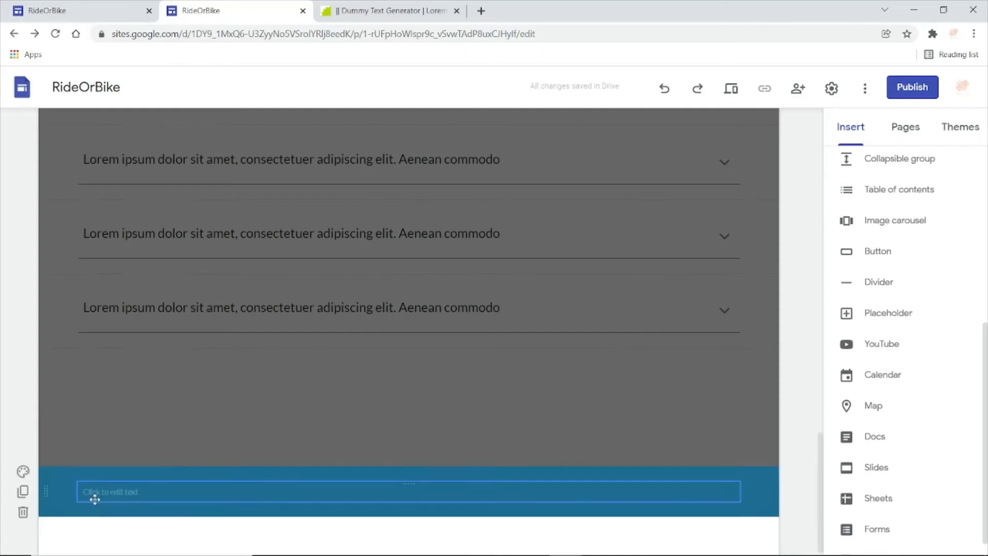
left_click(129, 491)
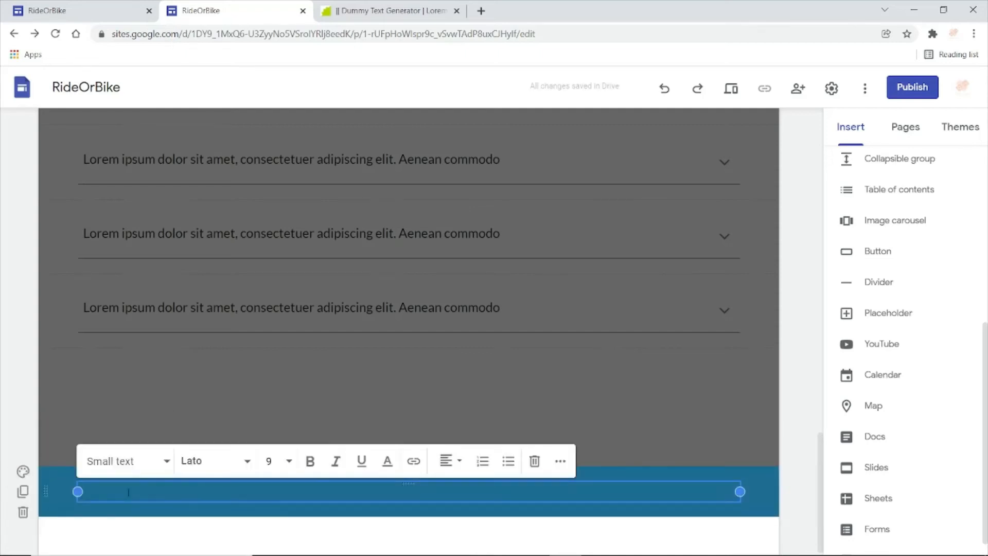
- Paste the 50-word dummy text twice into the footer text box and remove the trailing blank line
key("ctrl+v")
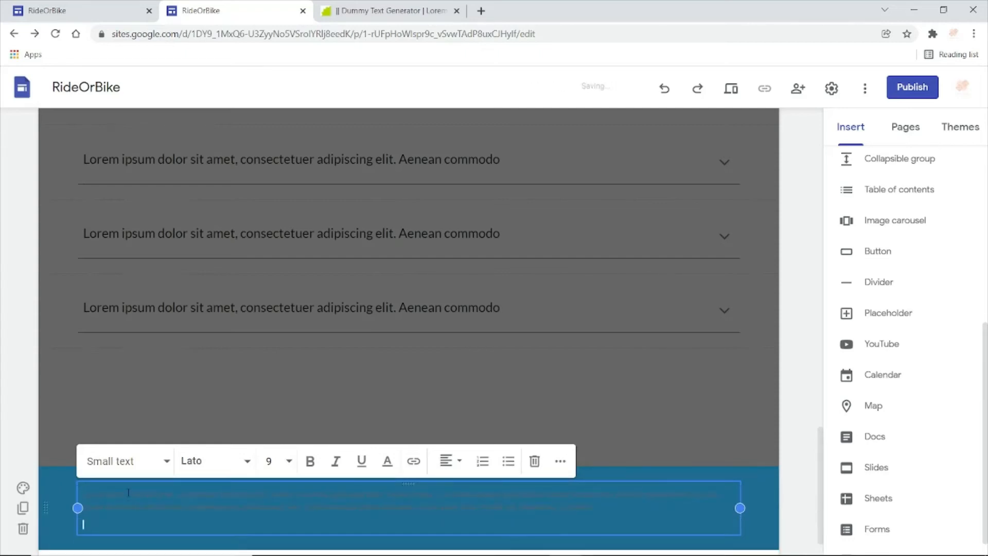
key("ctrl+v")
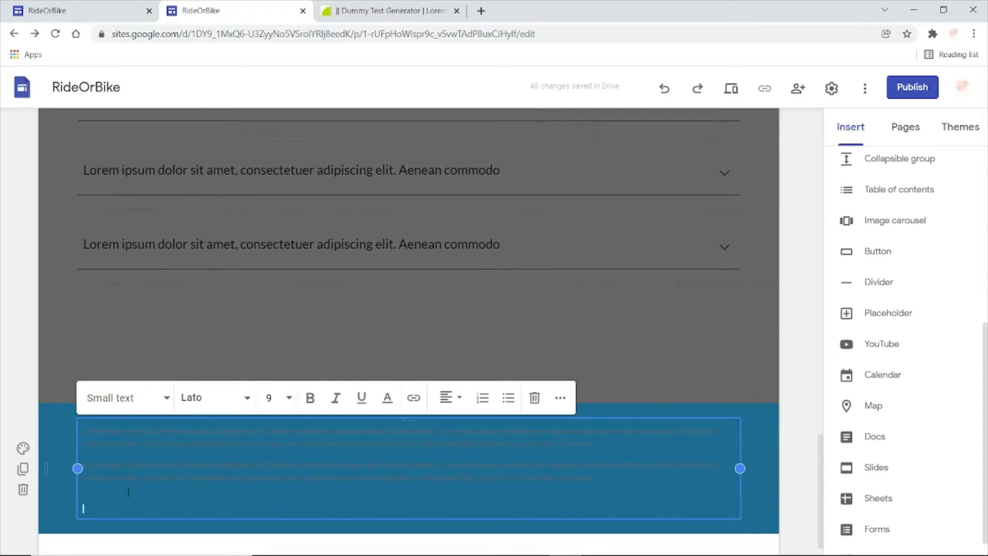
key("BackSpace")
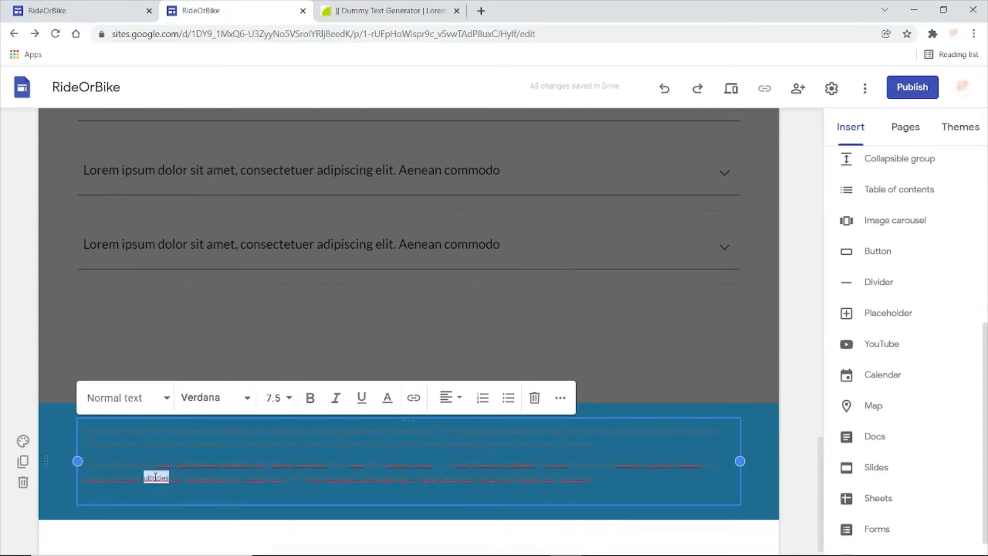
- Change all the footer text to white and set its font to Lato
triple_click(156, 478)
key("ctrl+a")
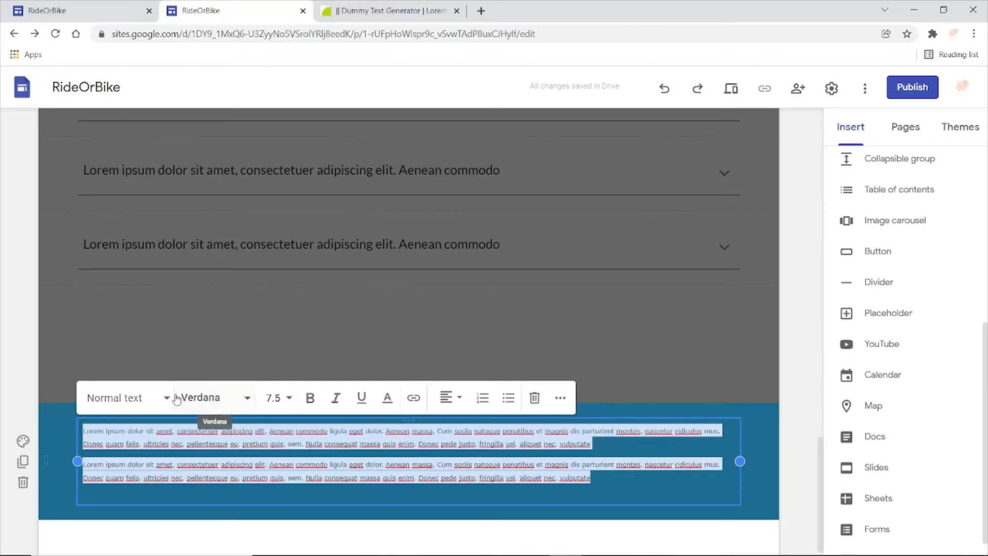
left_click(390, 403)
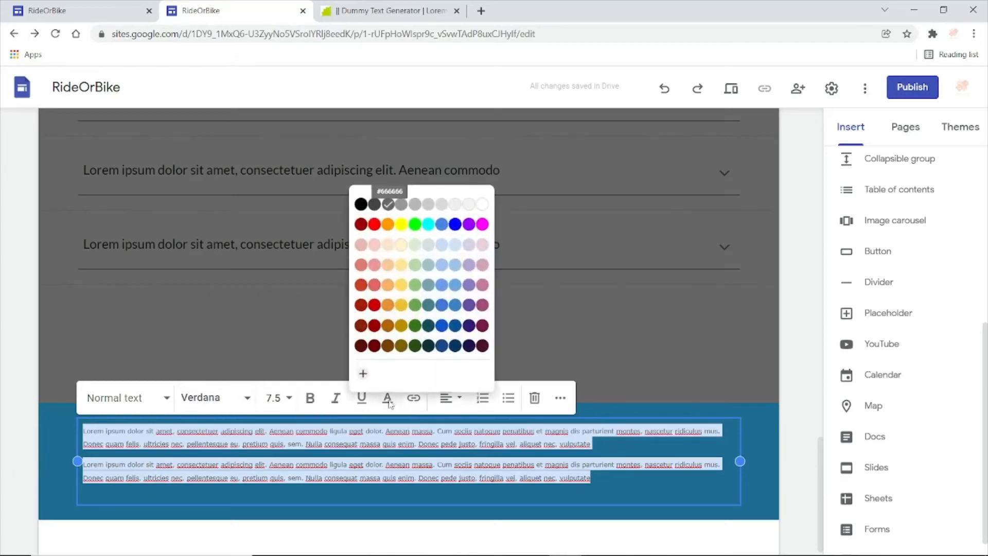
left_click(482, 206)
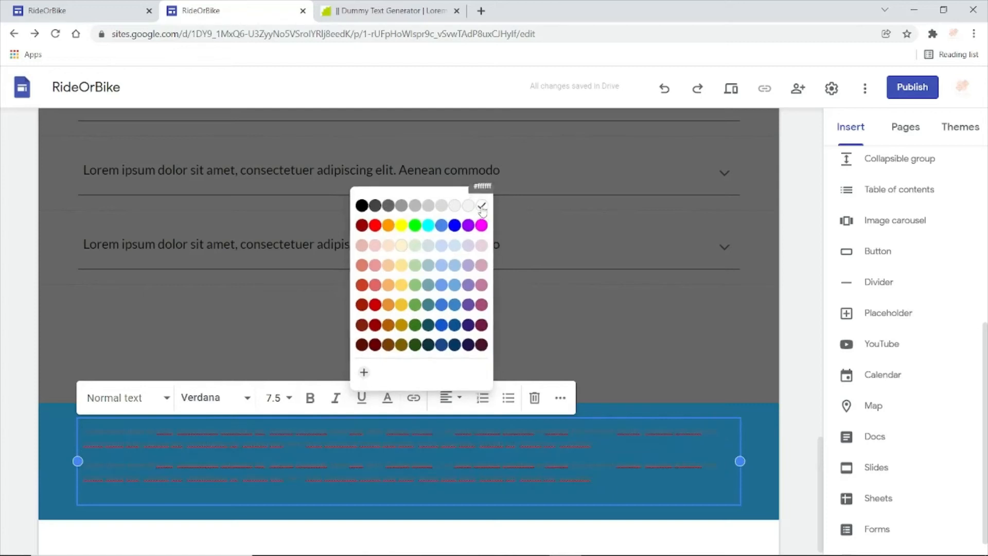
left_click(250, 398)
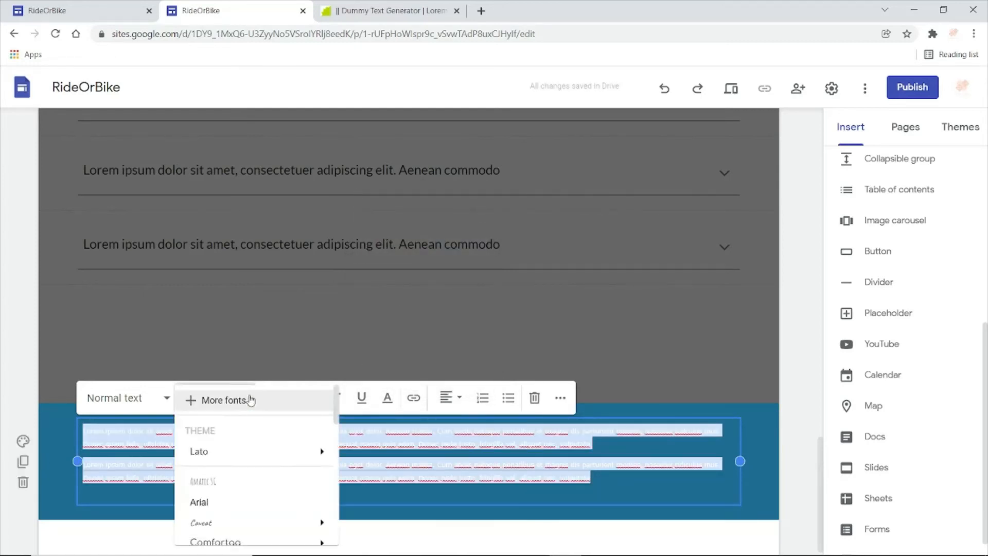
left_click(209, 452)
left_click(647, 344)
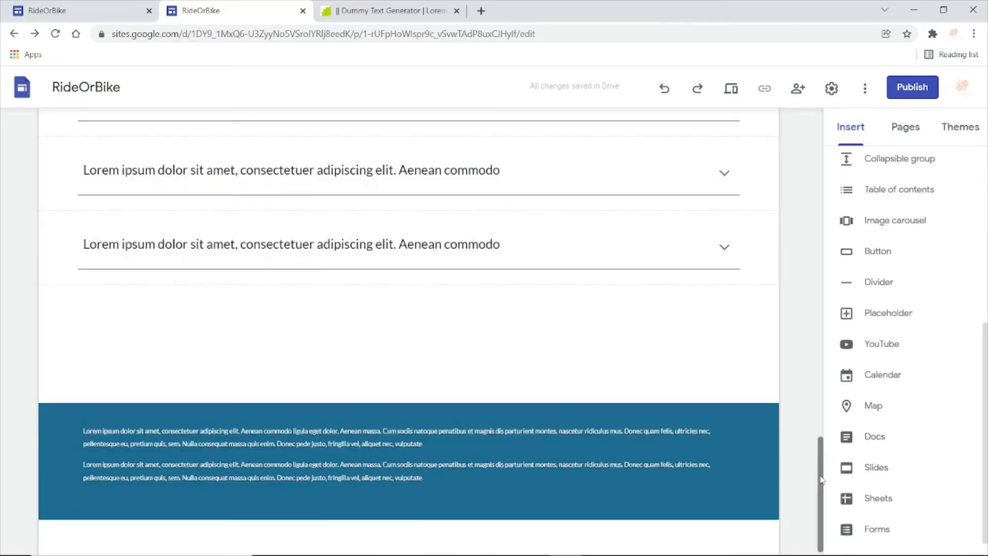
- Preview the site at large-screen size and examine the page from the heading down to the FAQ section
scroll(818, 531, "down", 1)
left_click_drag(816, 477, 828, 144)
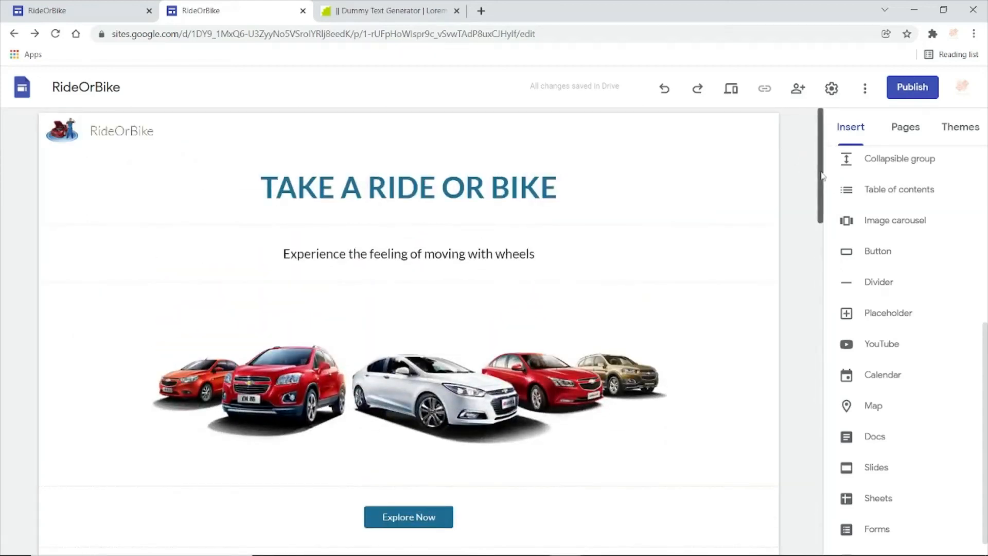
left_click(733, 91)
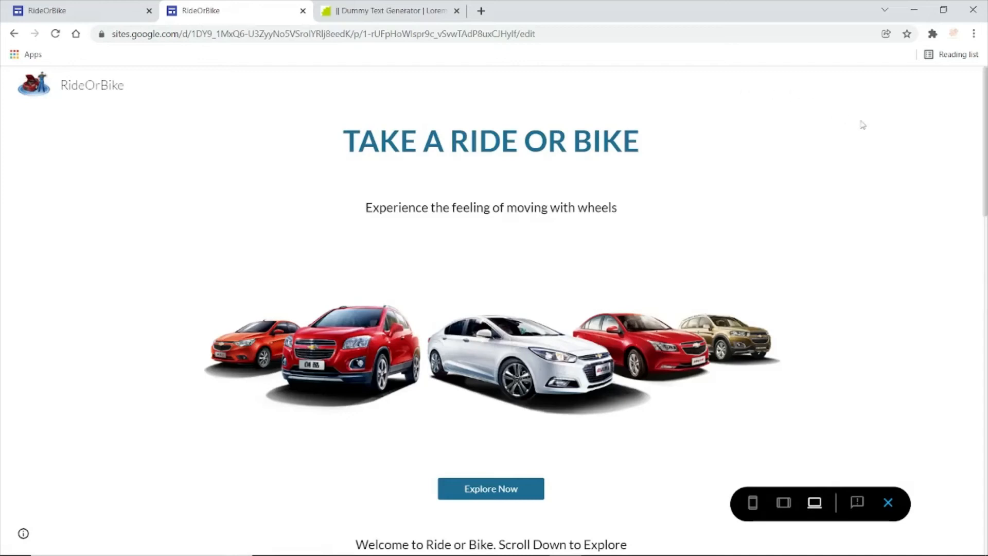
scroll(493, 309, "down", 5)
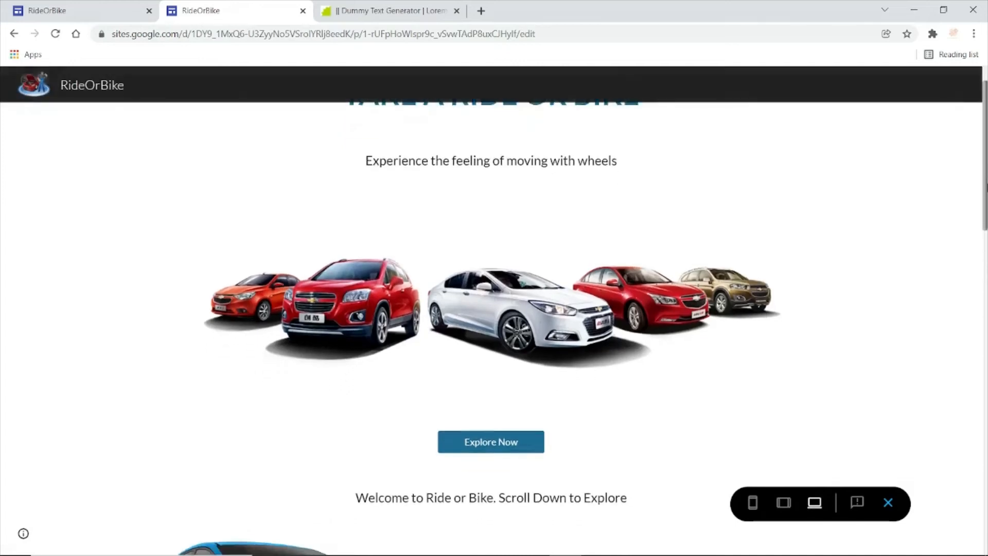
scroll(493, 309, "down", 7)
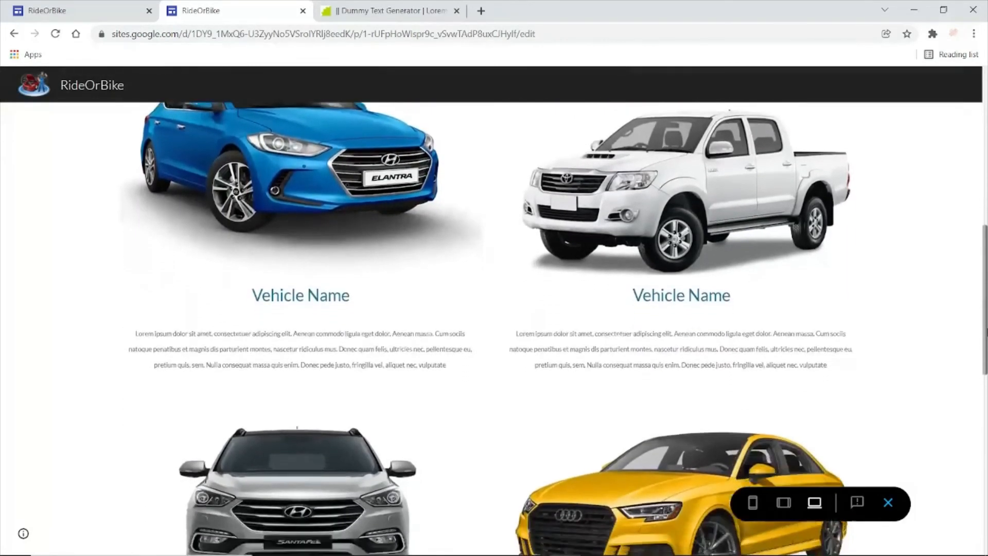
scroll(493, 309, "down", 9)
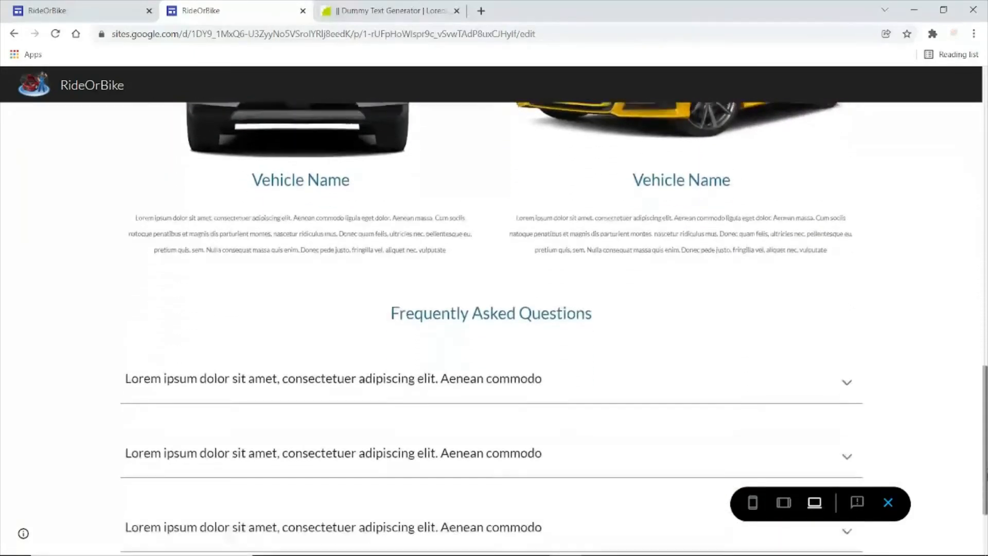
scroll(493, 309, "up", 15)
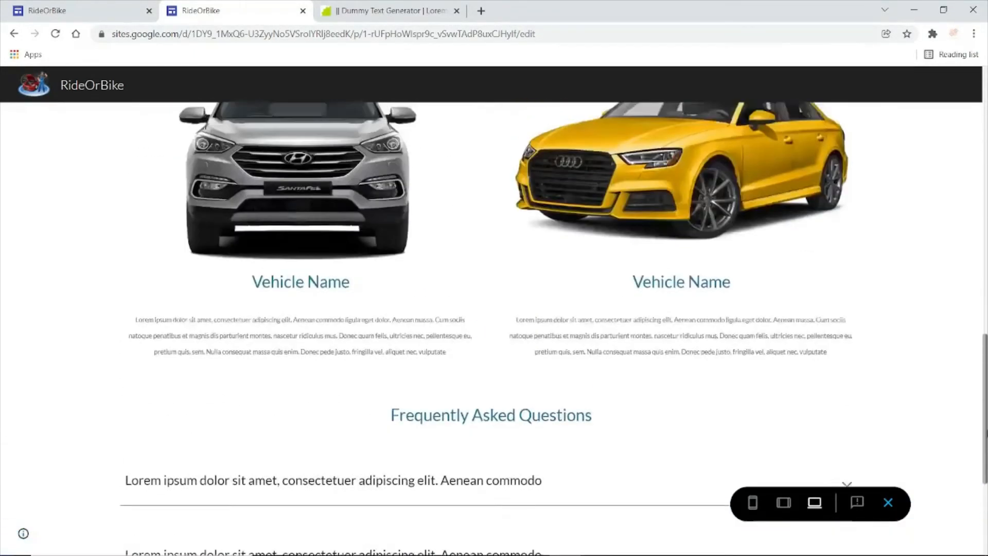
scroll(881, 348, "up", 5)
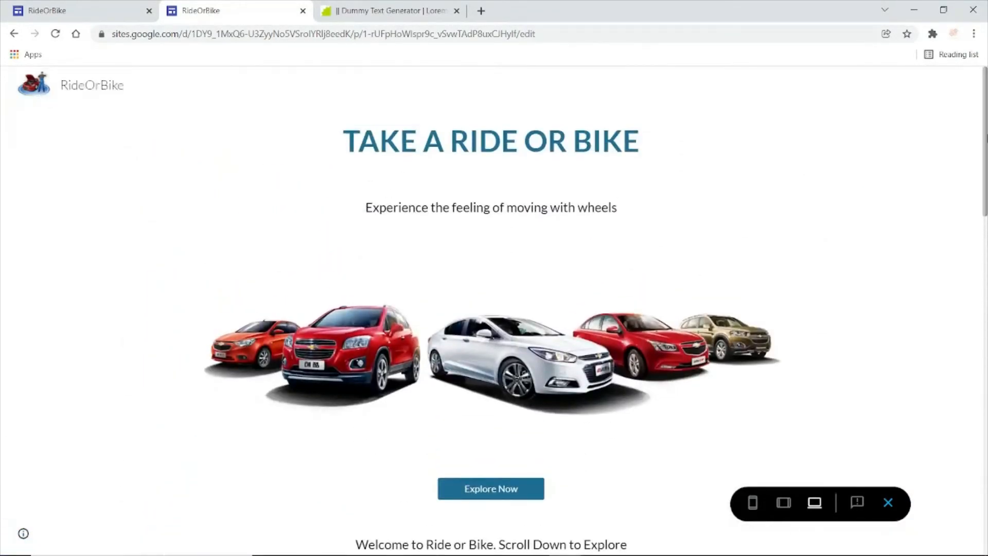
- Check the page layout in the tablet and phone previews, and close the preview
left_click(784, 504)
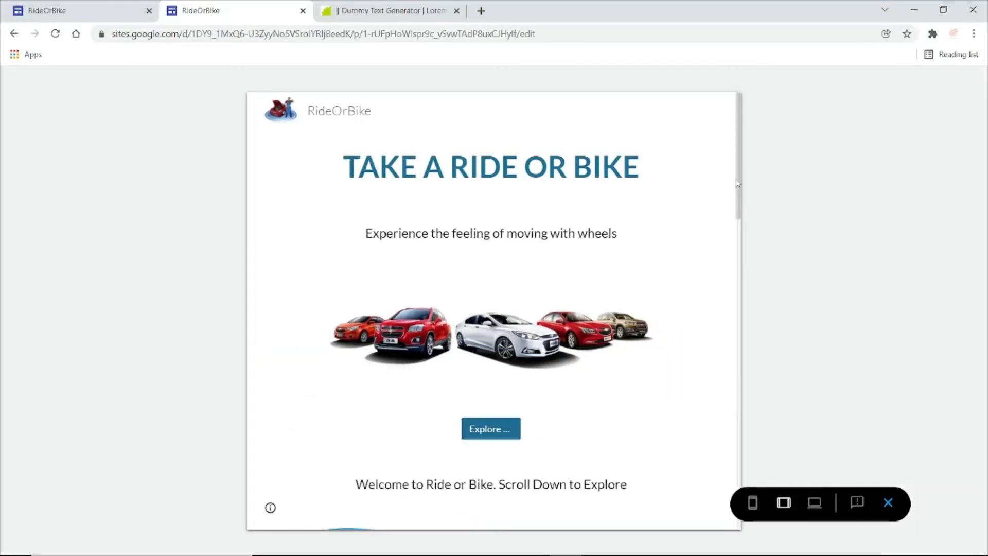
left_click_drag(738, 184, 753, 501)
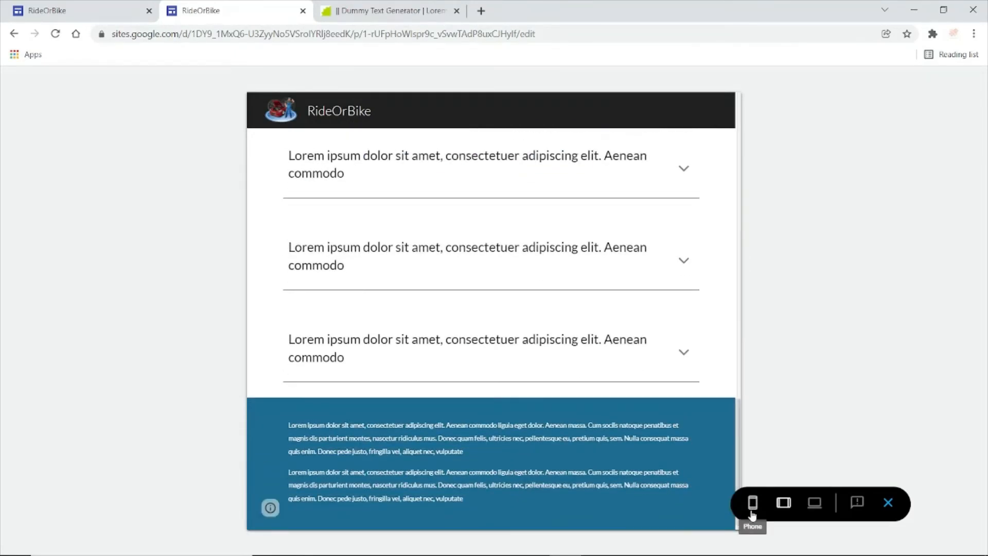
left_click_drag(738, 448, 735, 133)
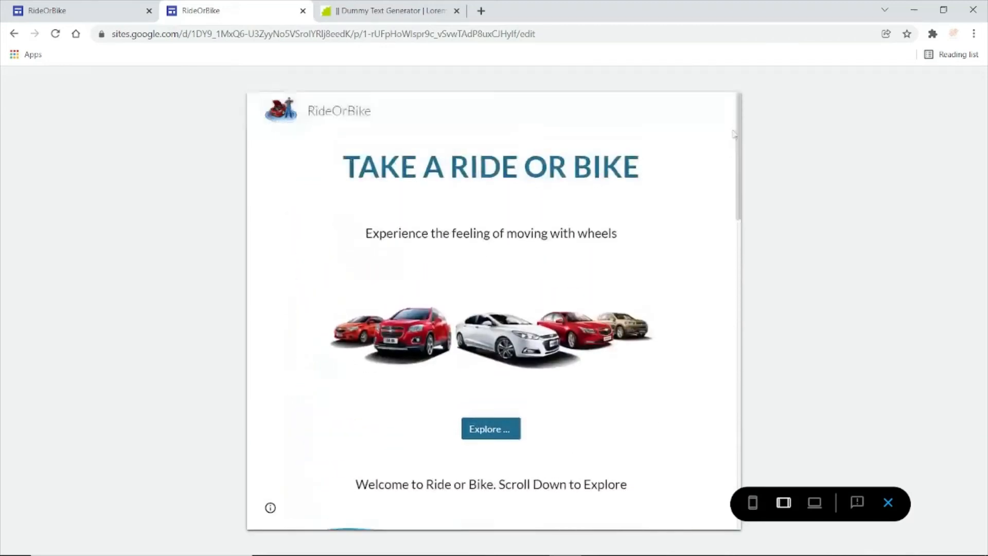
left_click(752, 503)
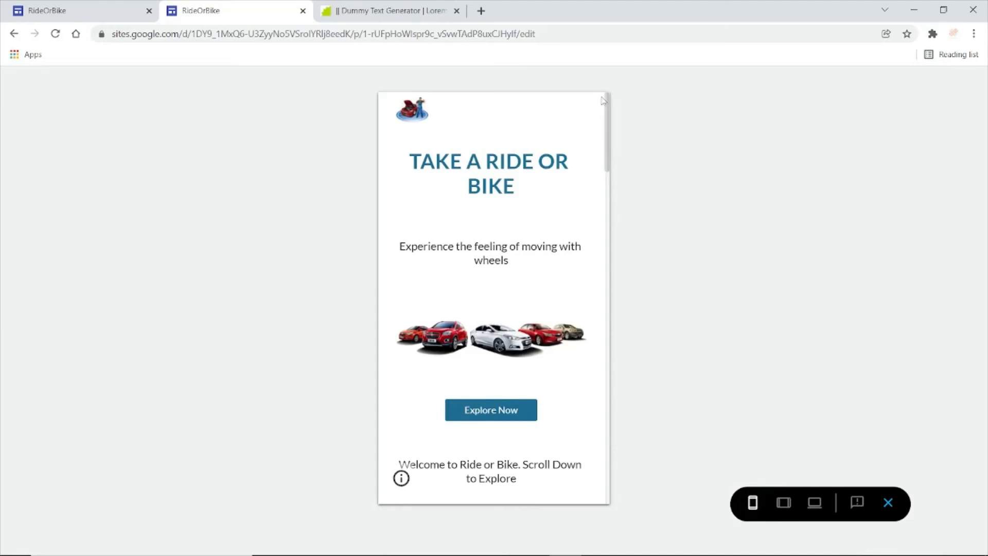
left_click_drag(609, 124, 632, 88)
left_click(889, 503)
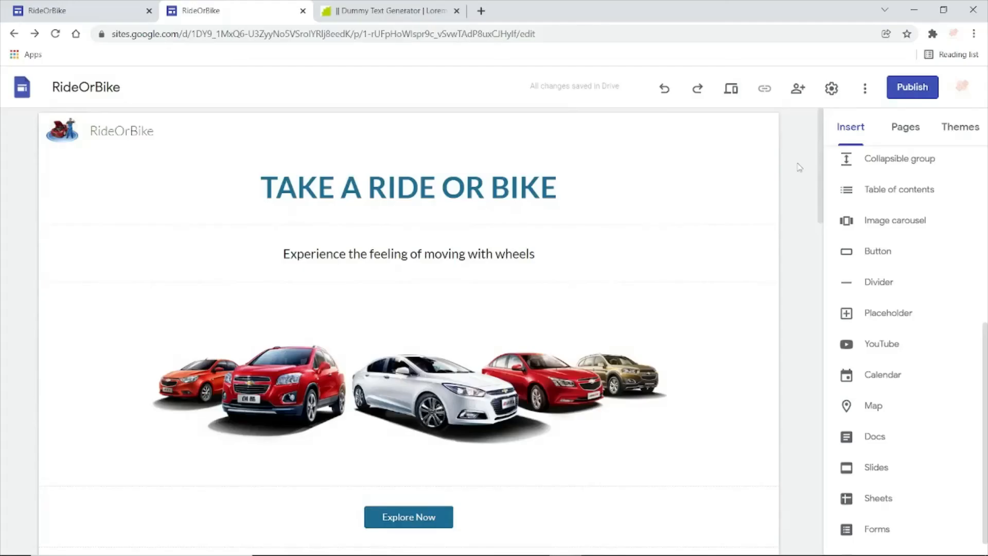
- Publish the site to the web with the address rideorbikes
left_click(910, 88)
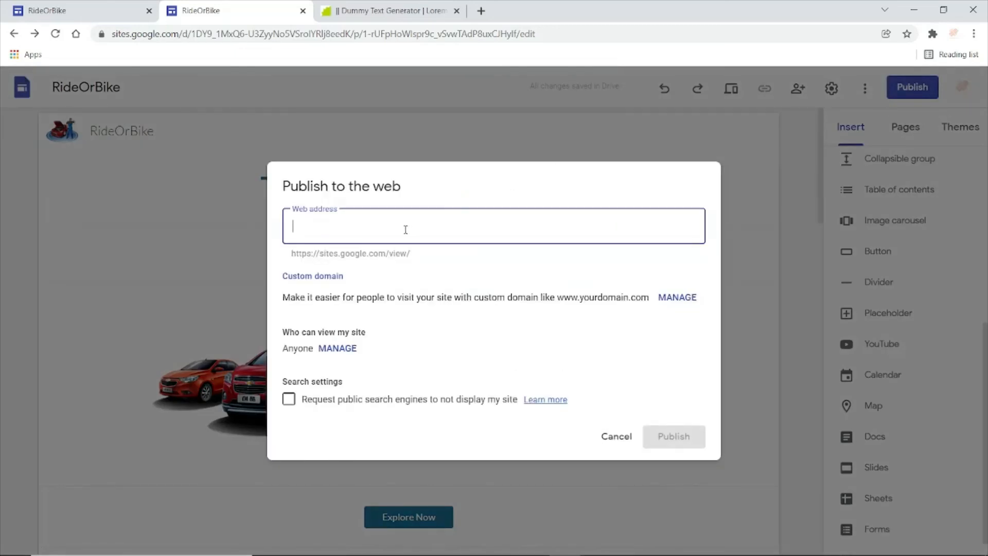
type("rideorbikes")
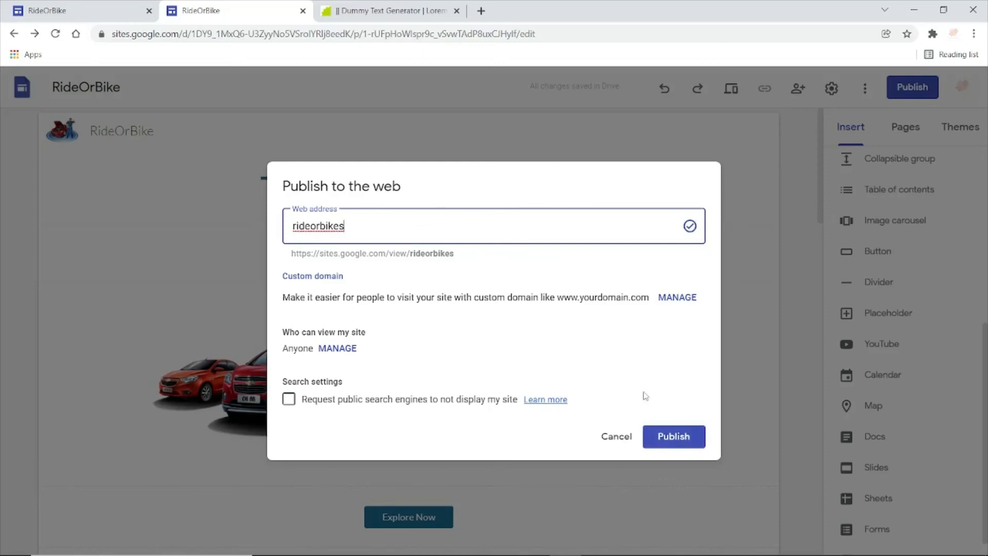
left_click(672, 436)
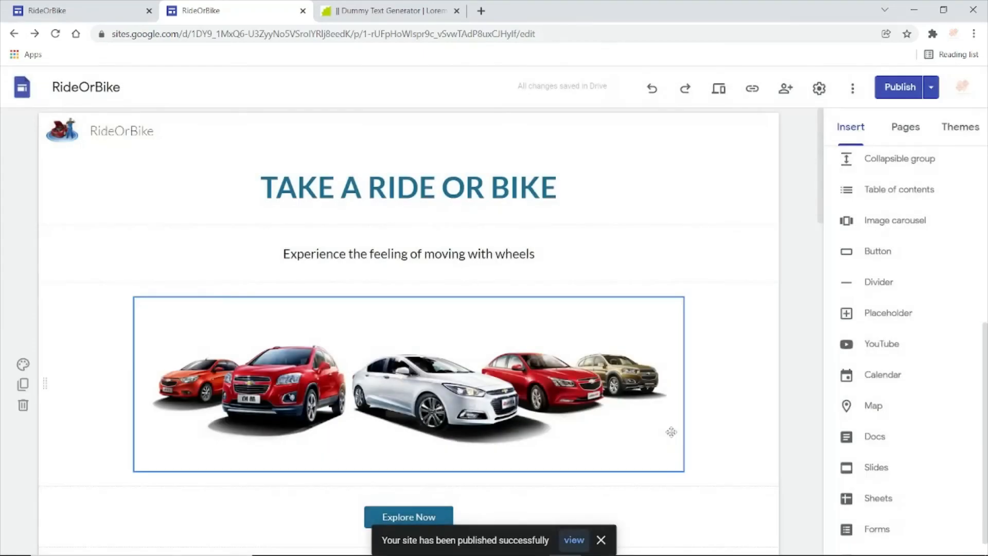
- Open the published site and look through the page from the hero section down to the footer
left_click(573, 541)
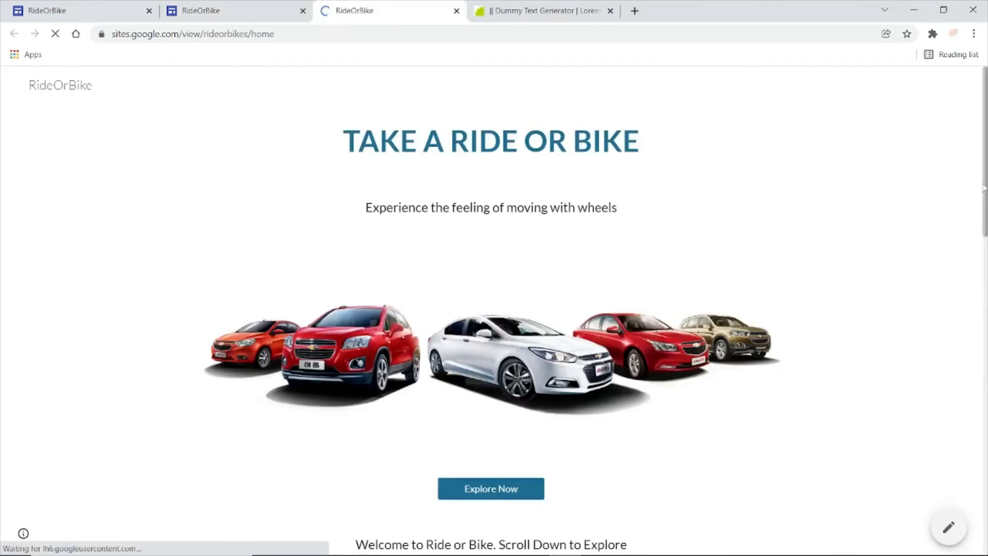
scroll(978, 188, "down", 1)
scroll(494, 330, "down", 6)
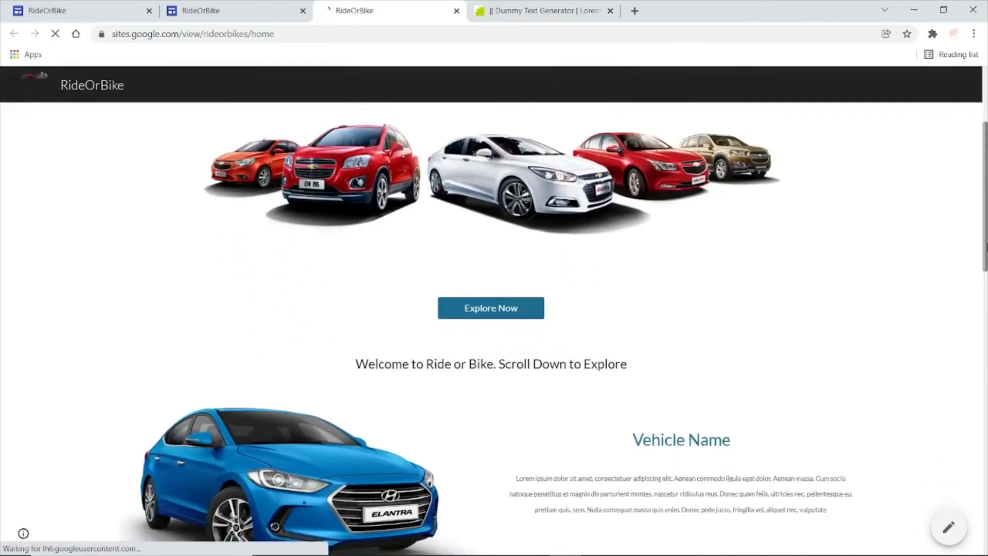
scroll(494, 330, "down", 7)
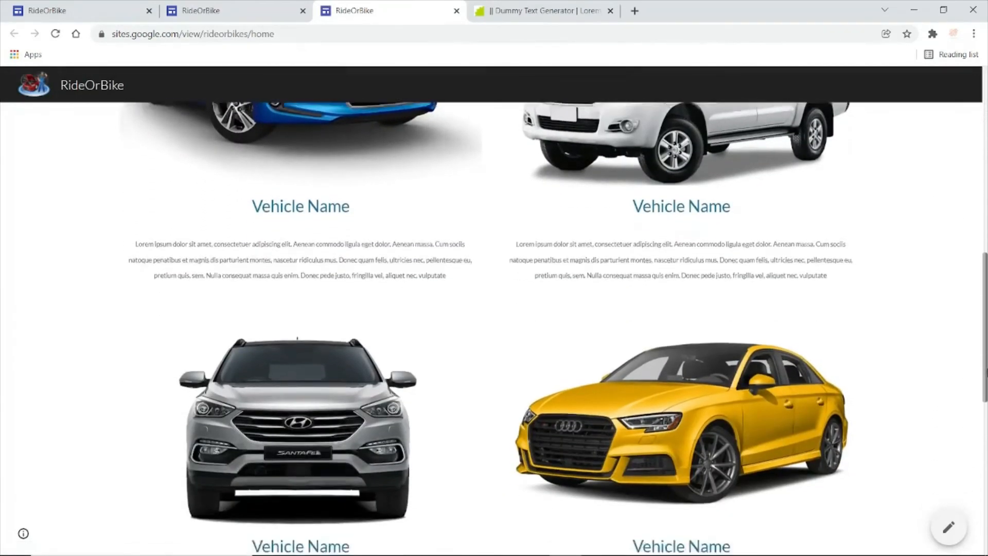
scroll(494, 329, "down", 4)
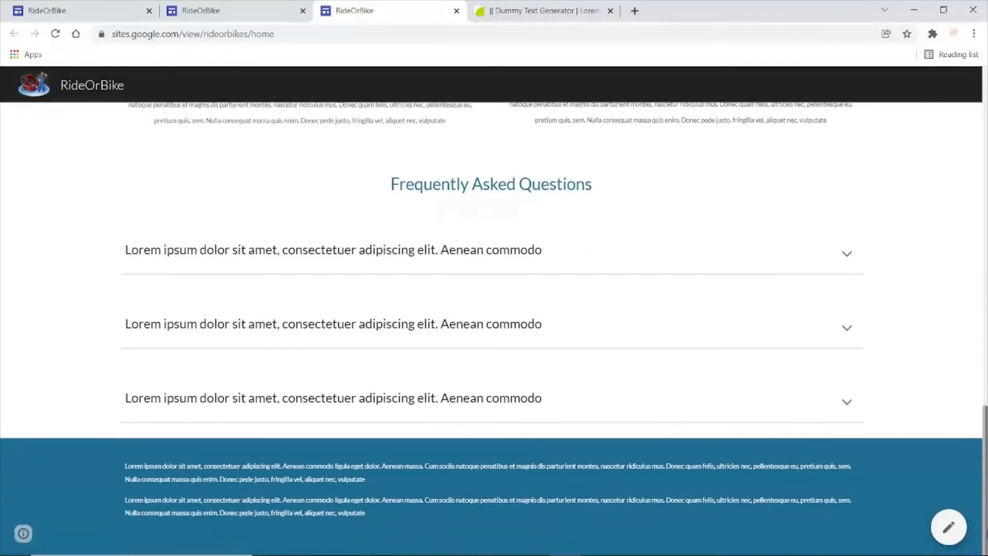
- Test the first two FAQ entries on the published page by expanding and collapsing each one
left_click_drag(987, 525, 987, 522)
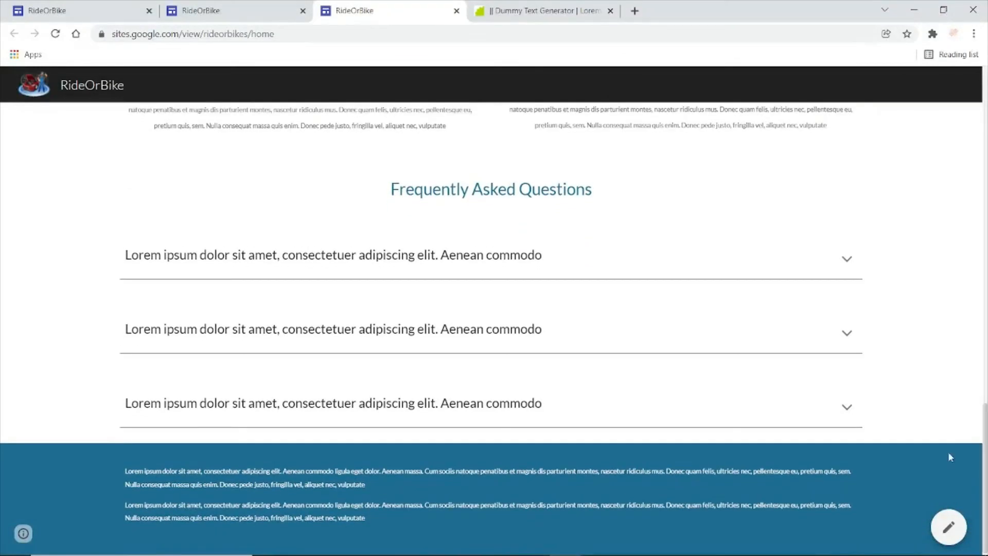
left_click(848, 260)
left_click(848, 260)
left_click(848, 330)
left_click(851, 330)
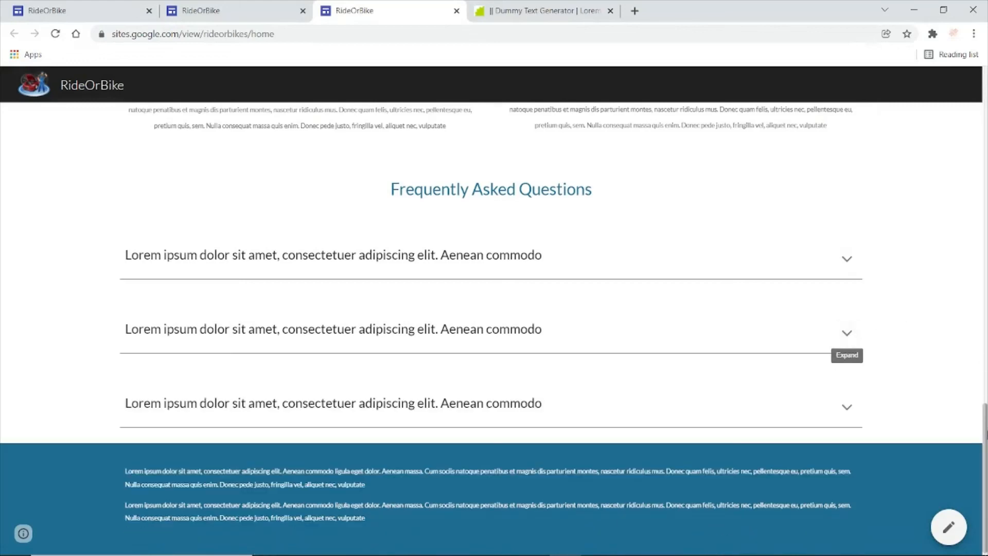
left_click_drag(987, 437, 986, 95)
- Return to the site editor and copy the published site link
left_click(240, 10)
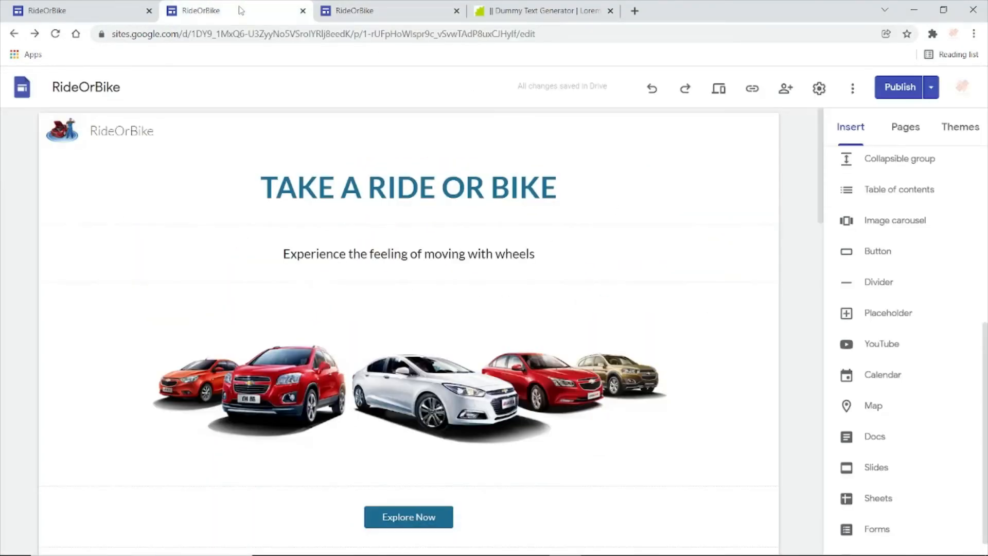
left_click(753, 92)
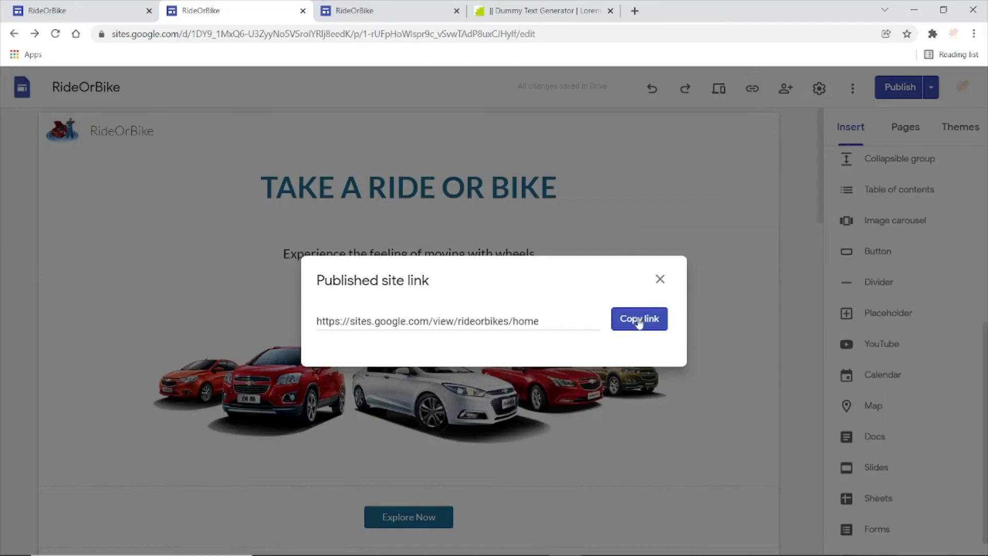
left_click(639, 319)
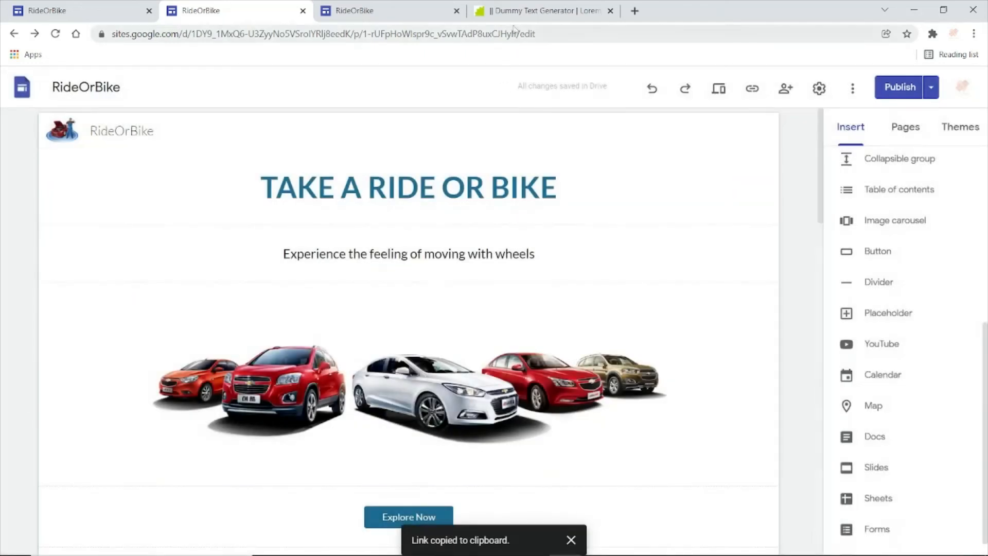
- Close the Dummy Text Generator page and open the copied published site link in a new browser tab
left_click(527, 15)
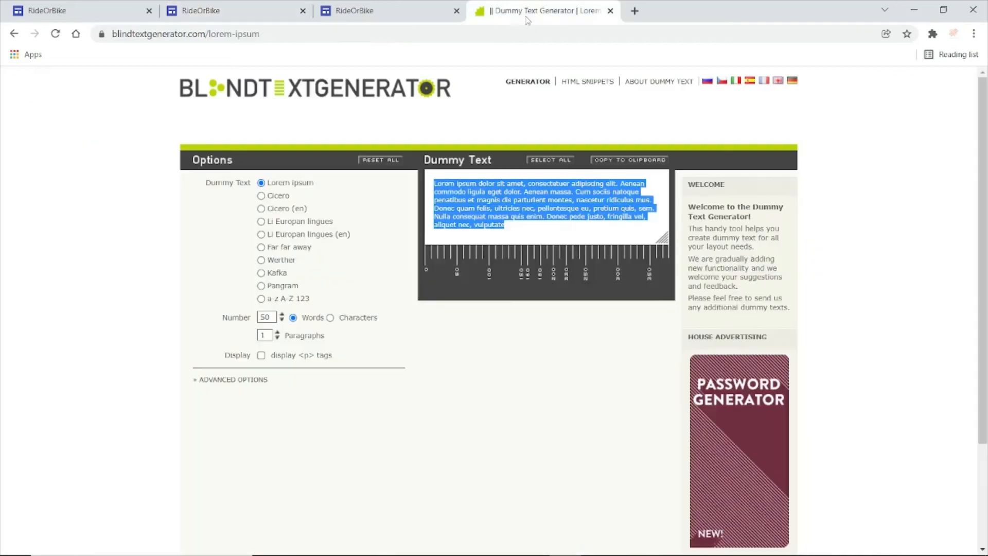
left_click(610, 11)
left_click(482, 11)
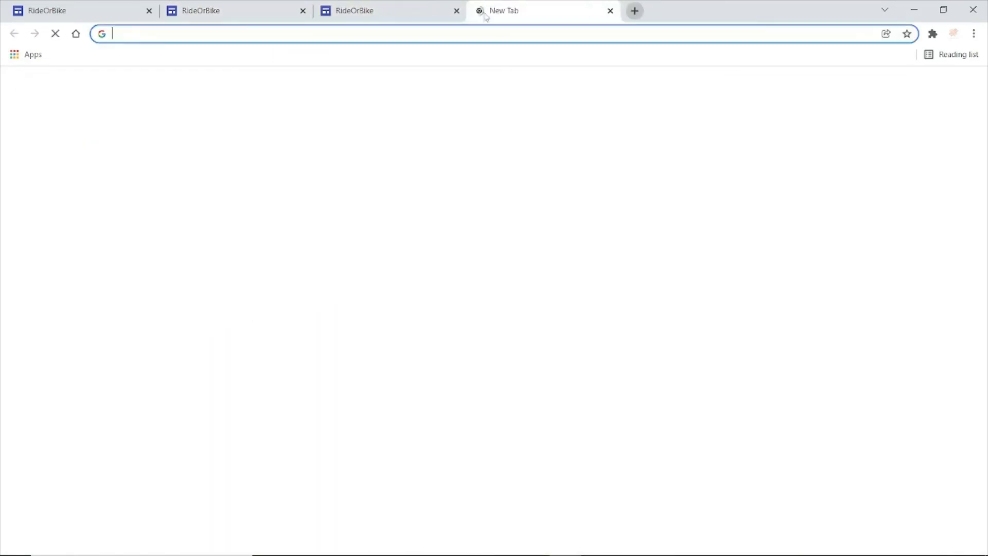
left_click(437, 33)
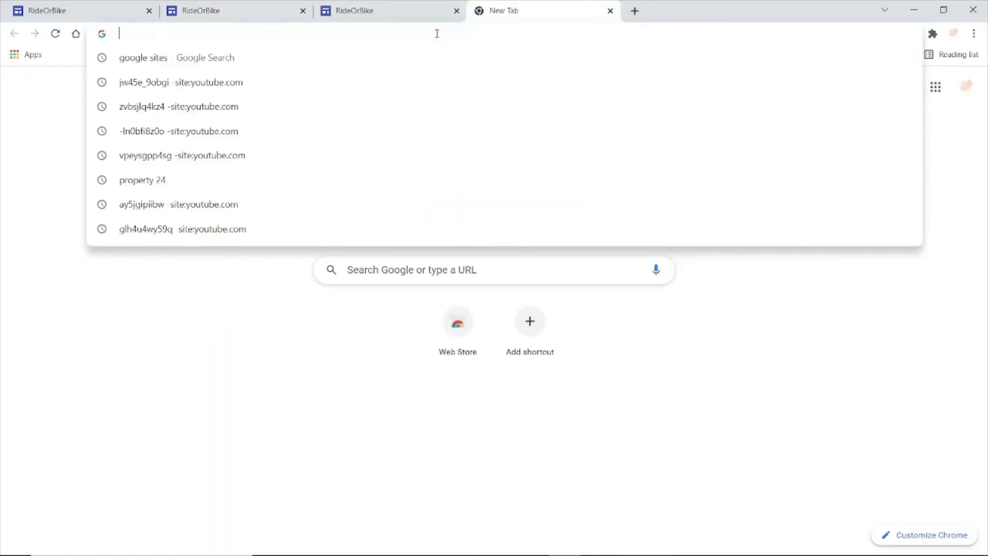
right_click(437, 34)
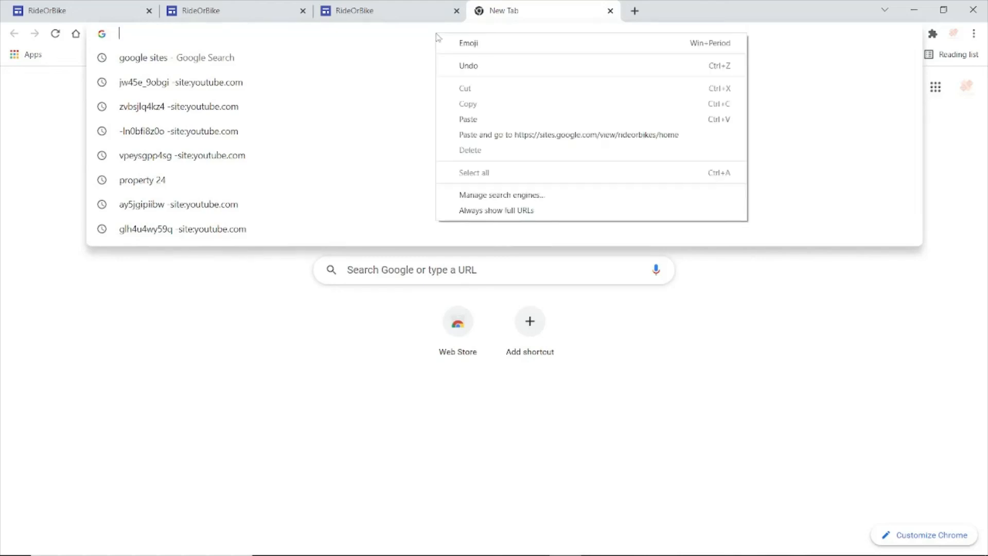
left_click(474, 122)
key("Return")
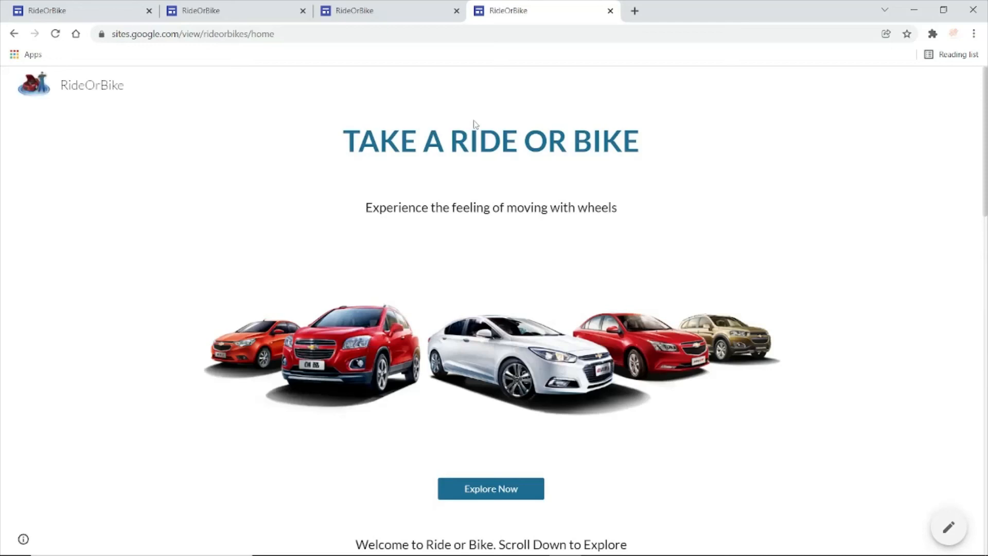
mouse_move(987, 156)
left_mouse_down()
mouse_move(987, 496)
mouse_move(987, 157)
left_mouse_up()
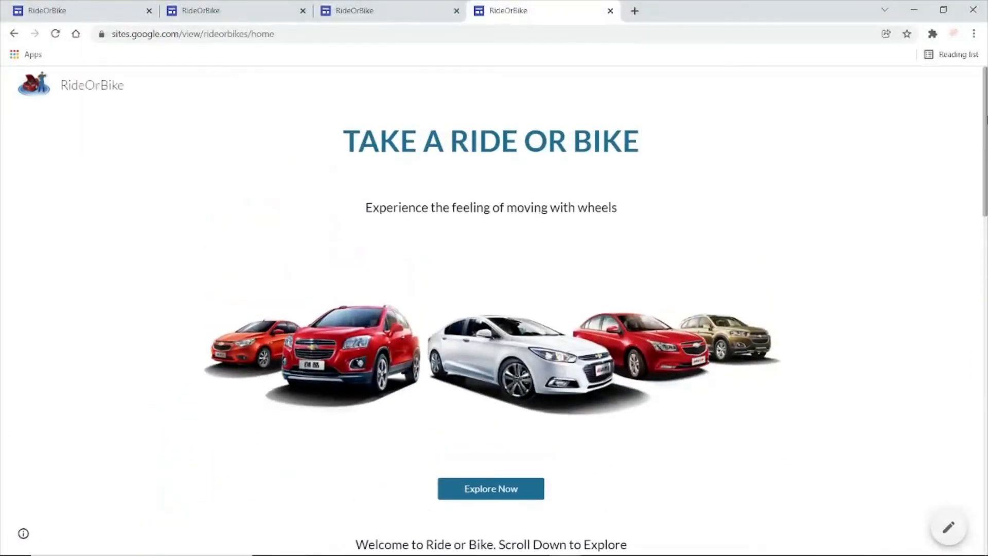